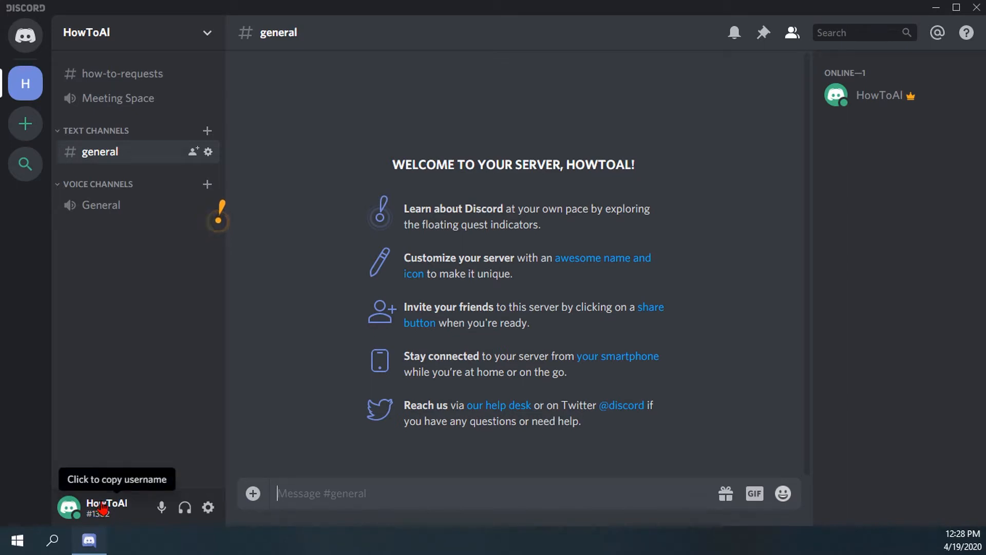
Copy the account's username and tag from the user area to the clipboard many times in a row.
left_click(104, 508)
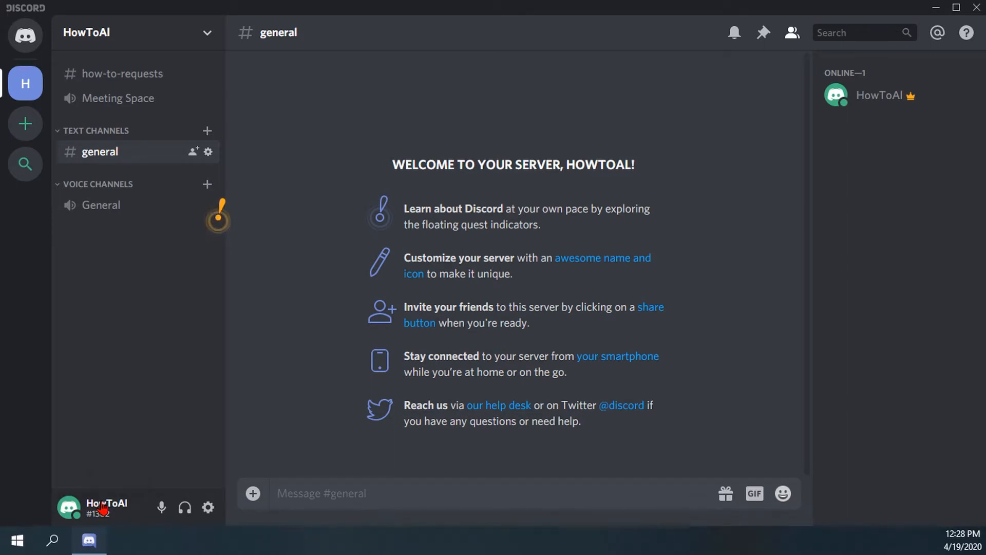
left_click(126, 504)
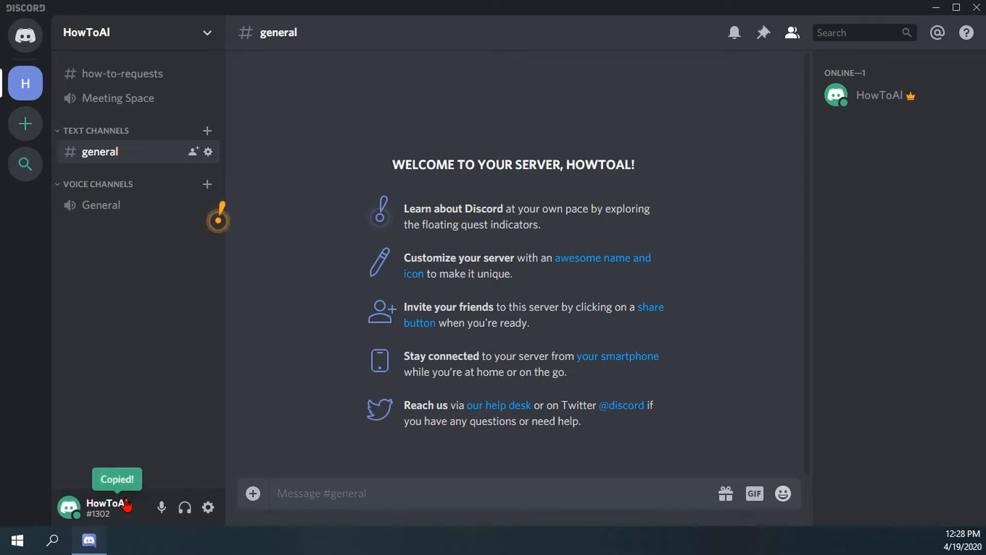
left_click(115, 507)
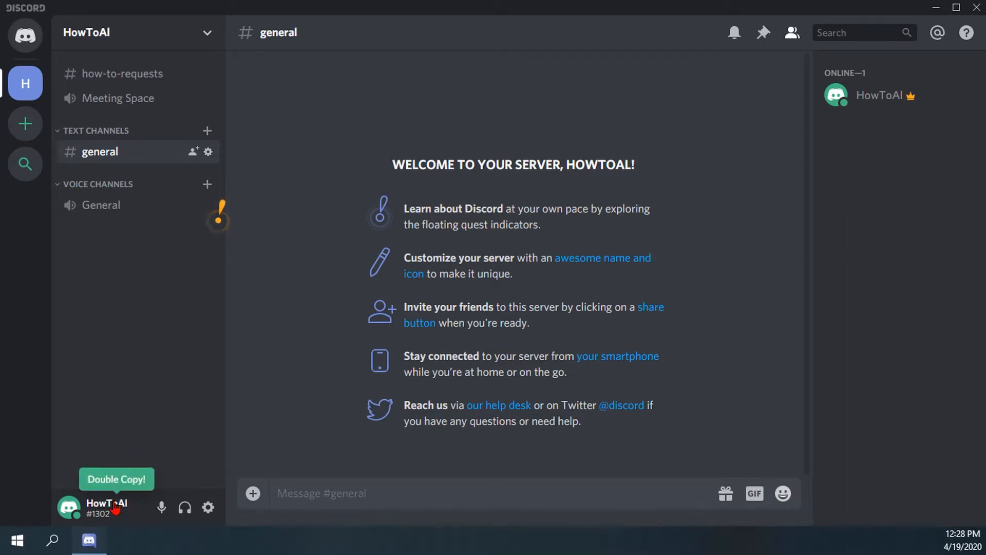
left_click(123, 505)
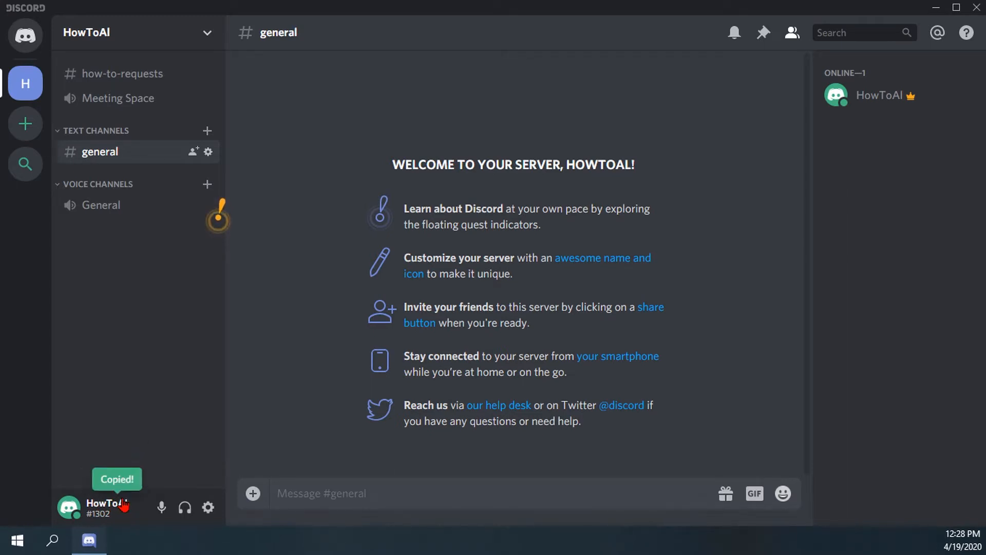
left_click(122, 508)
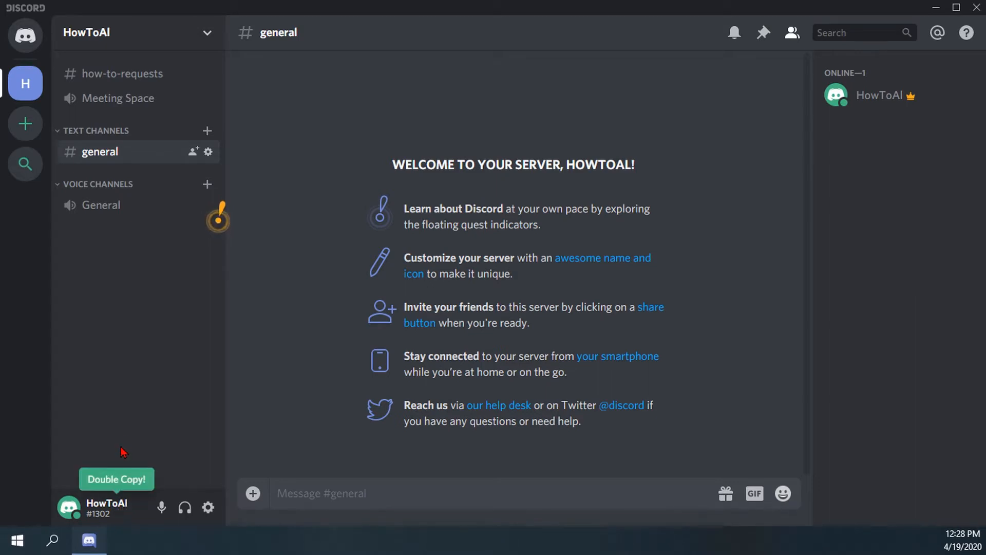
left_click(107, 514)
left_click(118, 512)
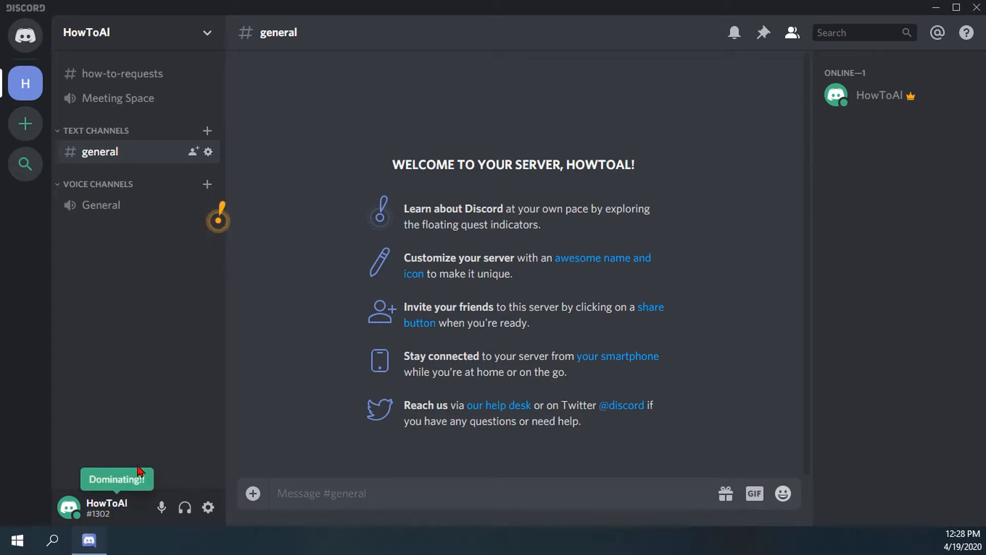
left_click(126, 506)
left_click(111, 512)
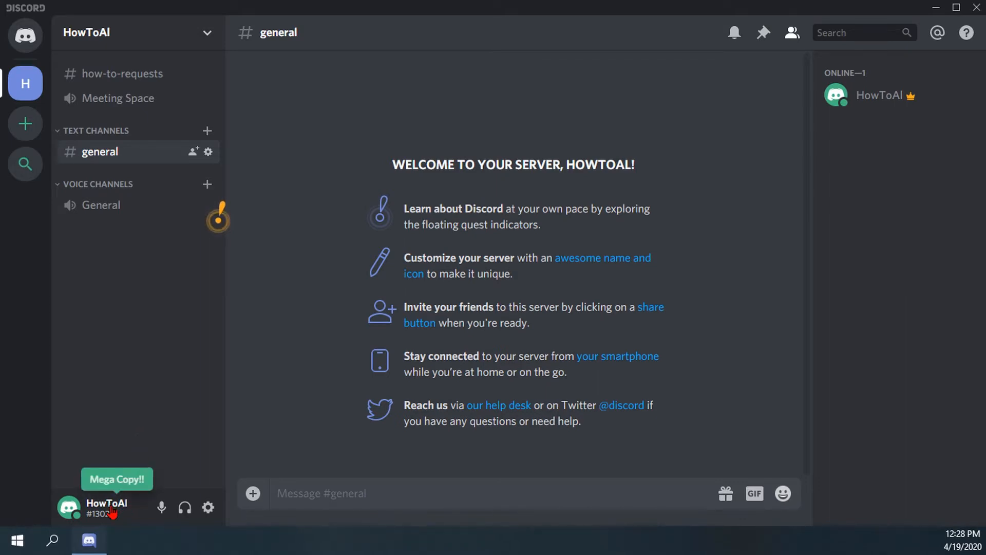
left_click(116, 513)
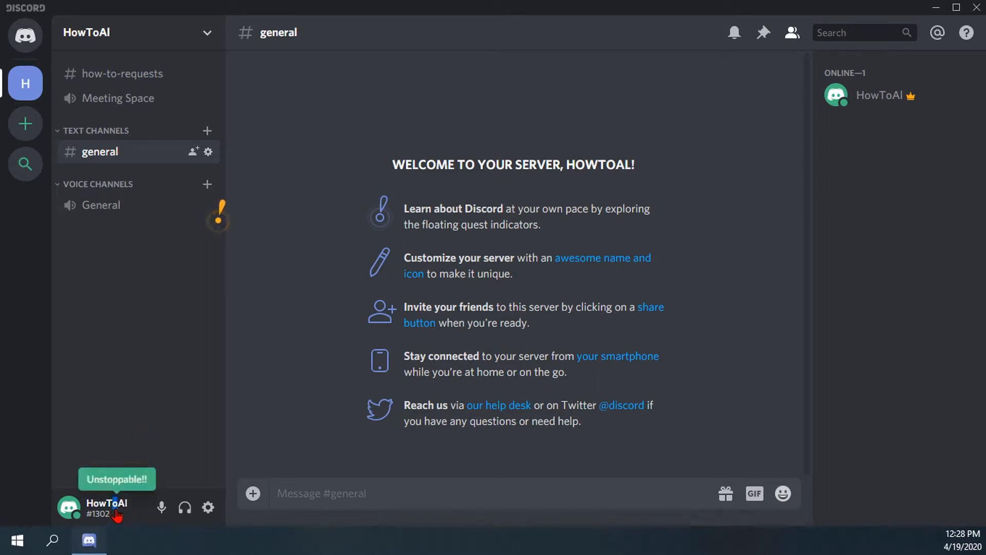
left_click(109, 506)
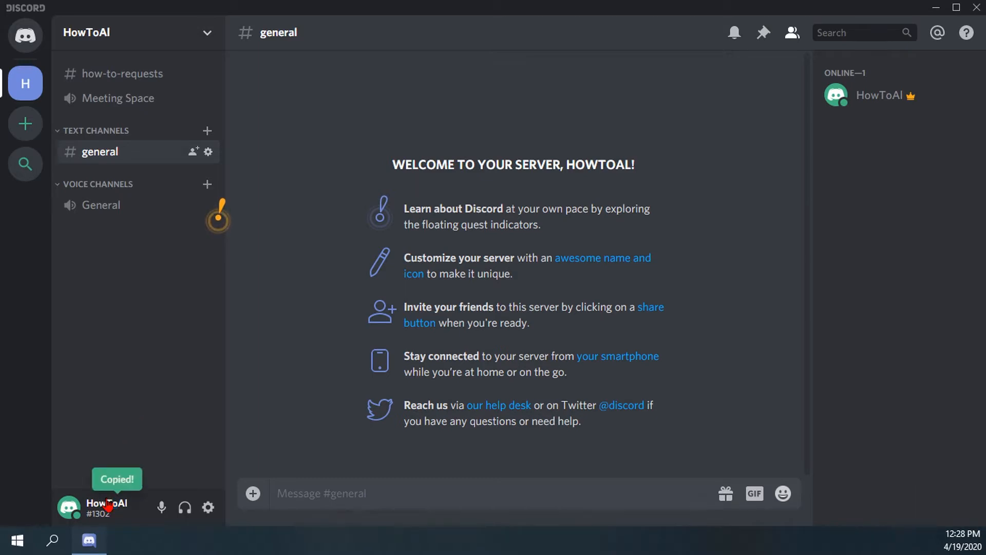
left_click(118, 506)
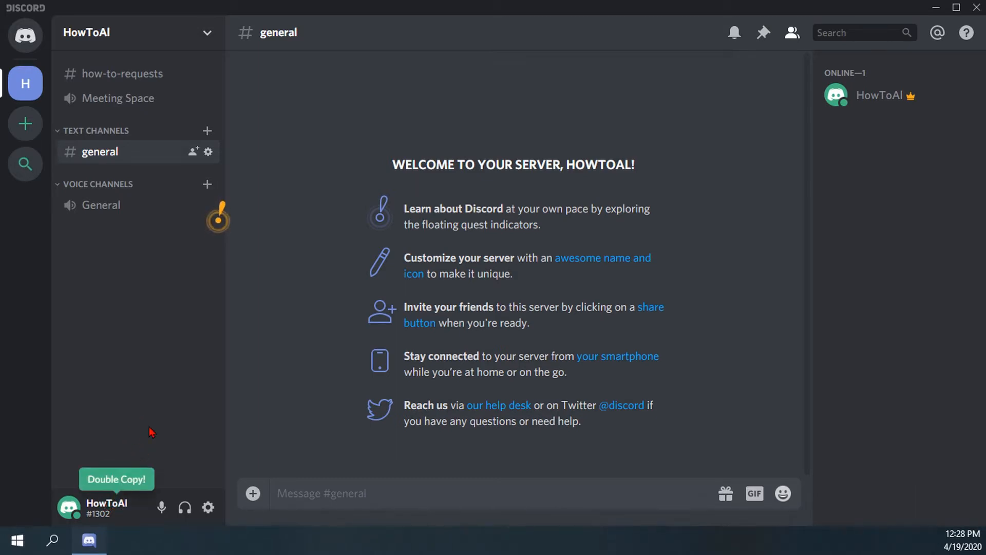
left_click(107, 511)
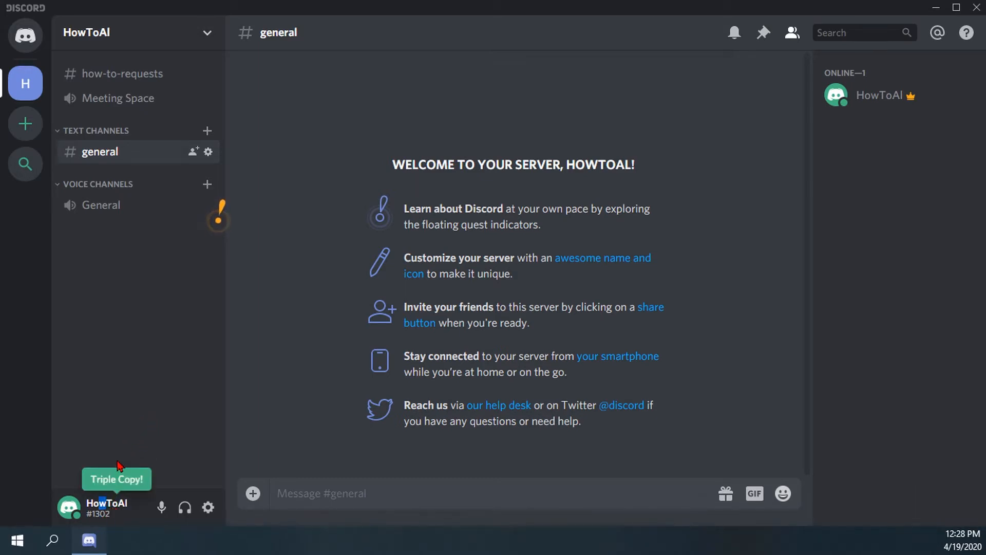
left_click(111, 505)
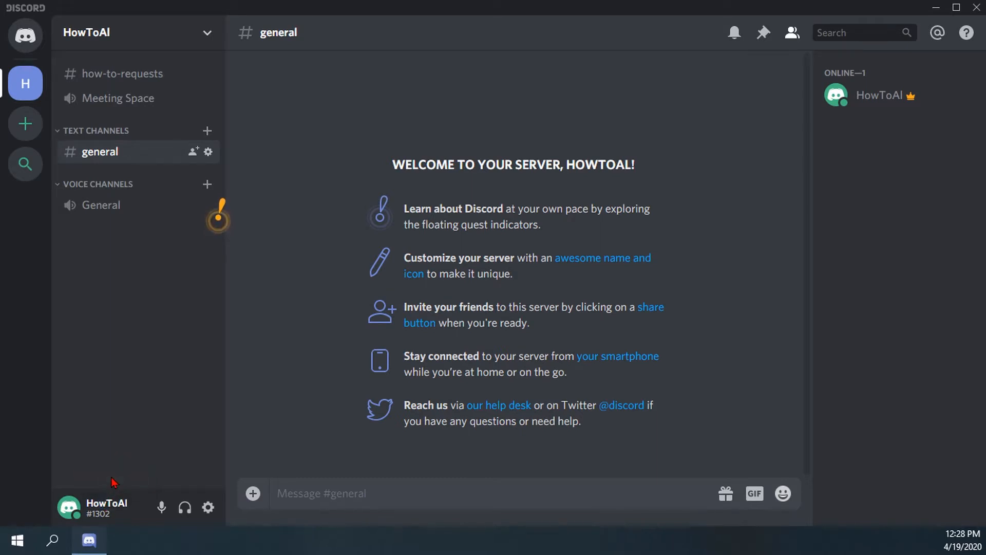
left_click(90, 505)
left_click(92, 505)
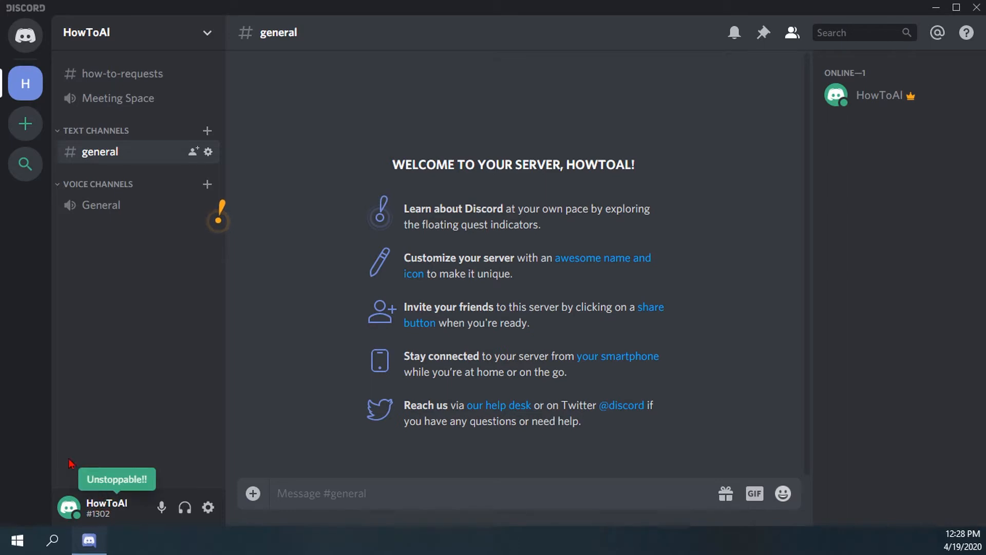
left_click(100, 503)
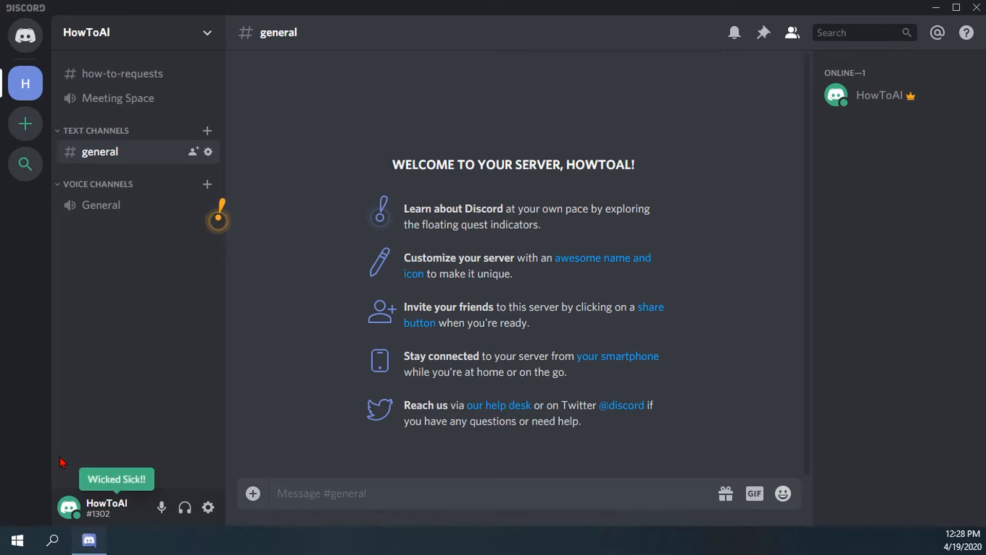
left_click(95, 506)
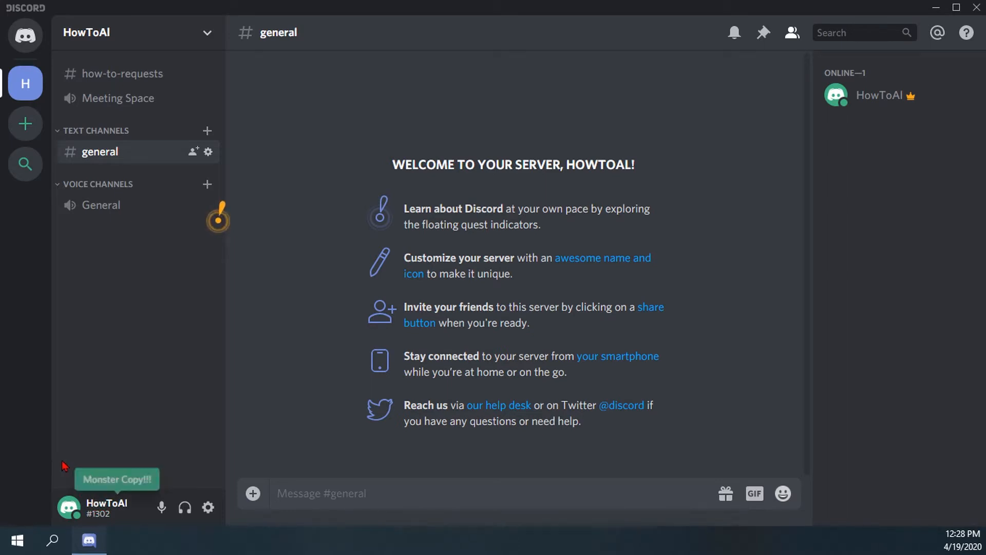
left_click(96, 506)
left_click(102, 518)
left_click(92, 506)
left_click(95, 508)
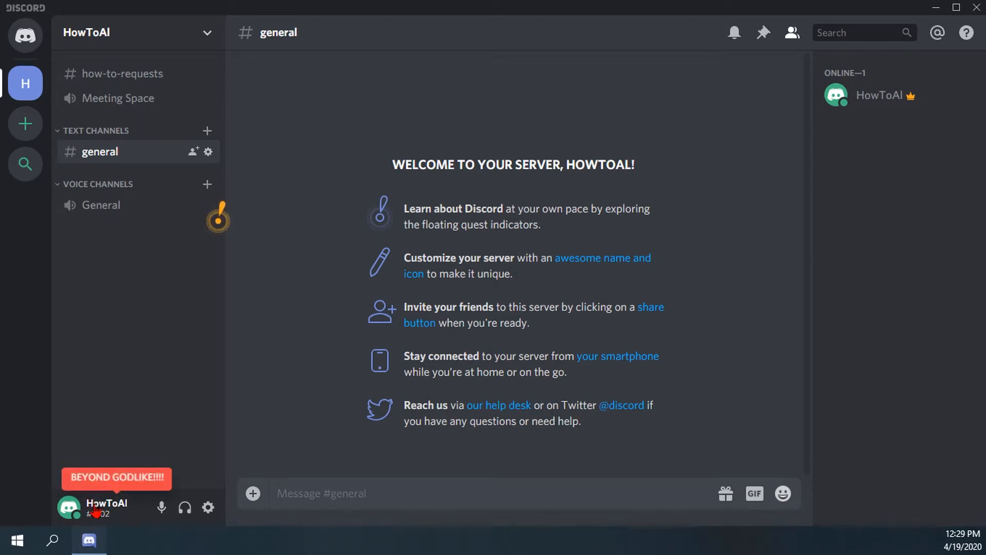
left_click(100, 514)
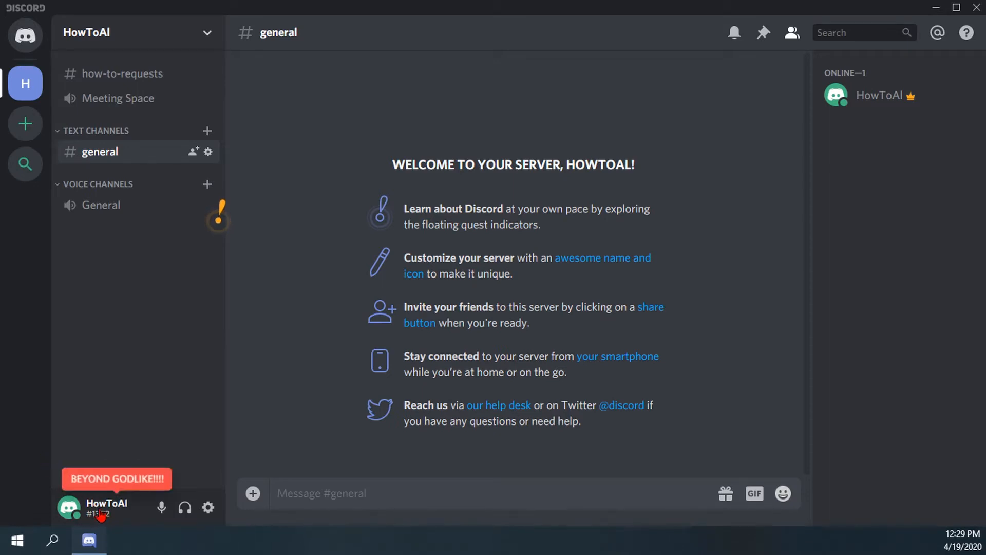
left_click(96, 506)
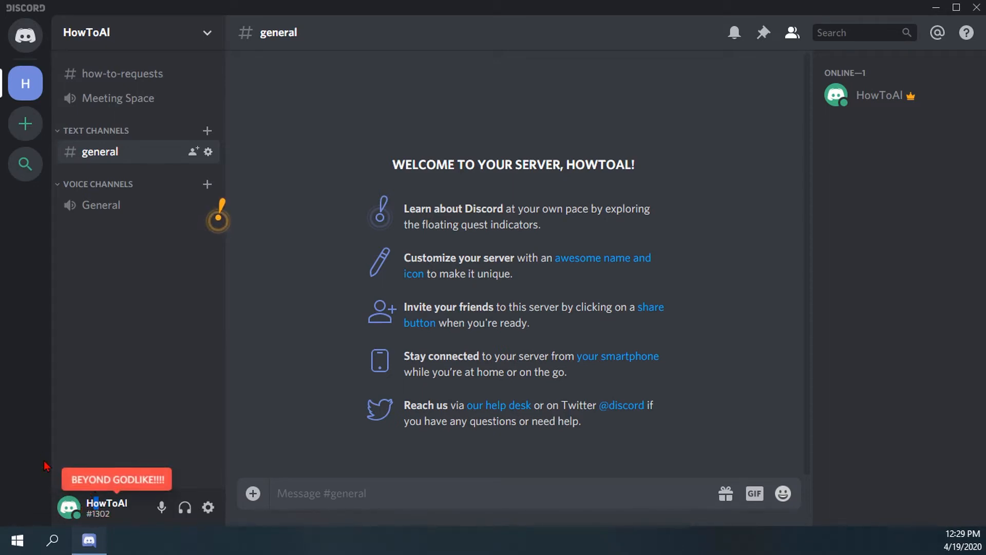
left_click(94, 508)
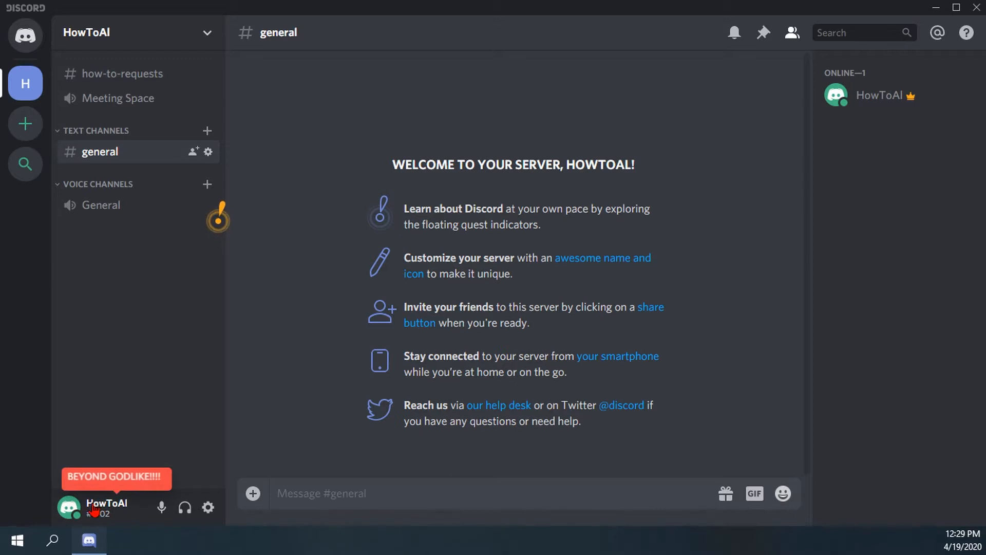
left_click(95, 507)
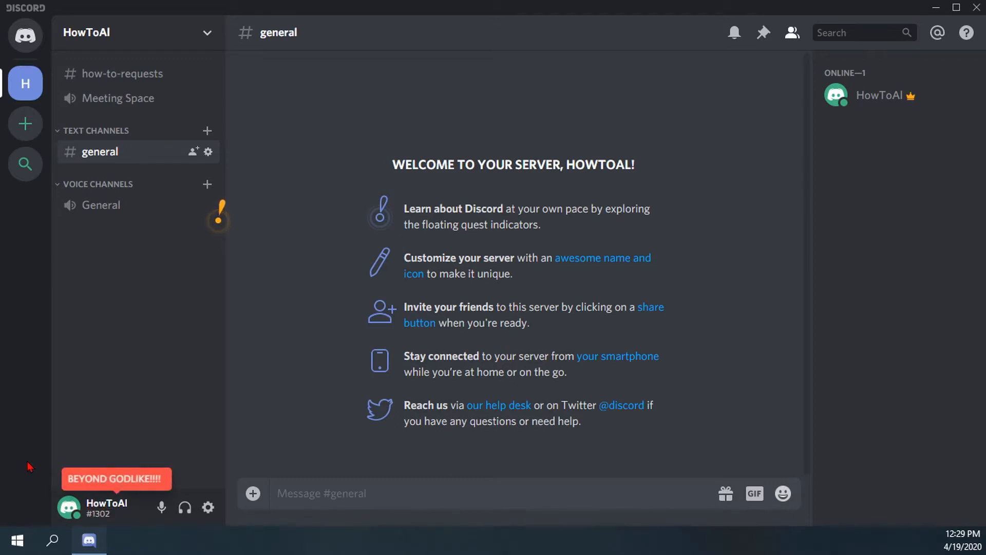
left_click(103, 508)
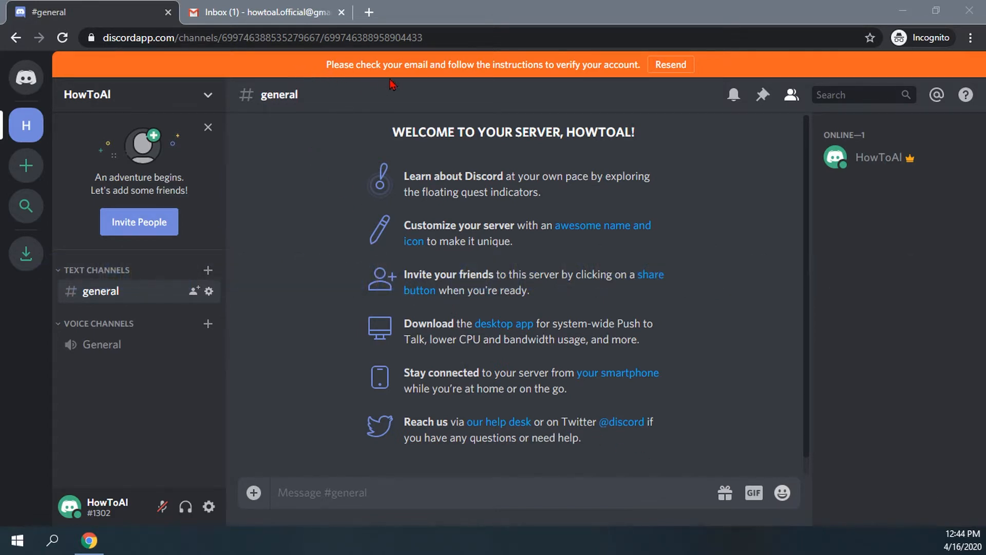
Check the Gmail inbox for Discord's verification email, and have Discord resend it to the registered address.
left_click(579, 75)
left_click(255, 15)
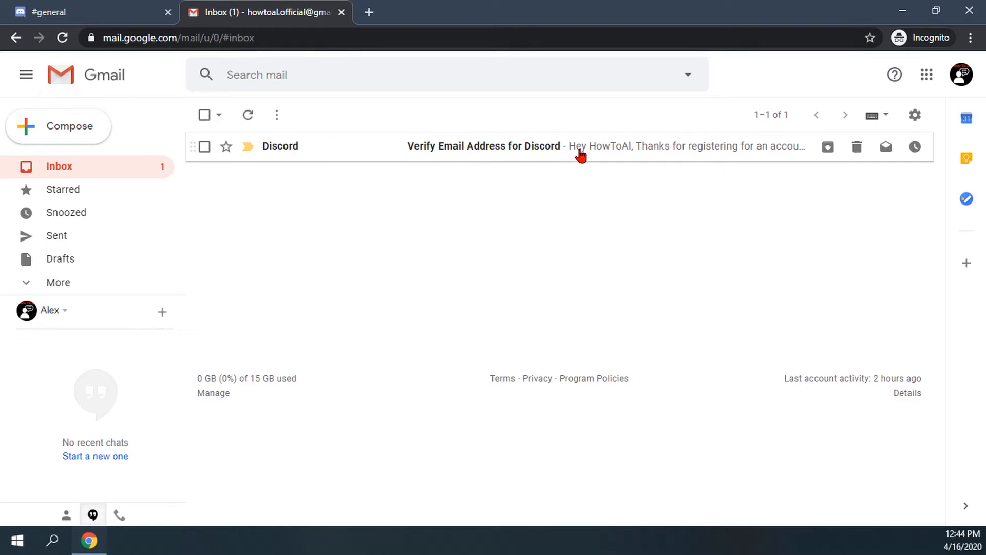
left_click(70, 13)
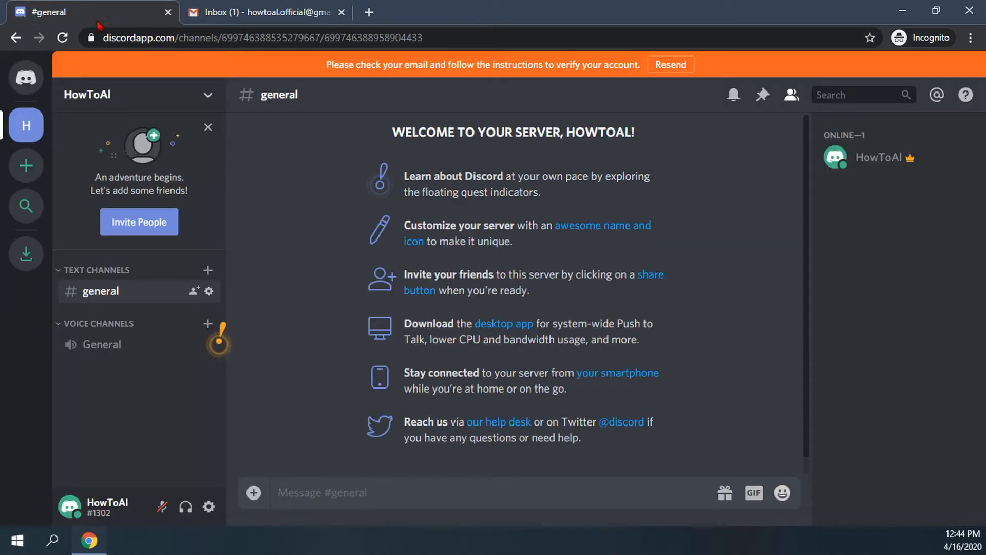
left_click(676, 66)
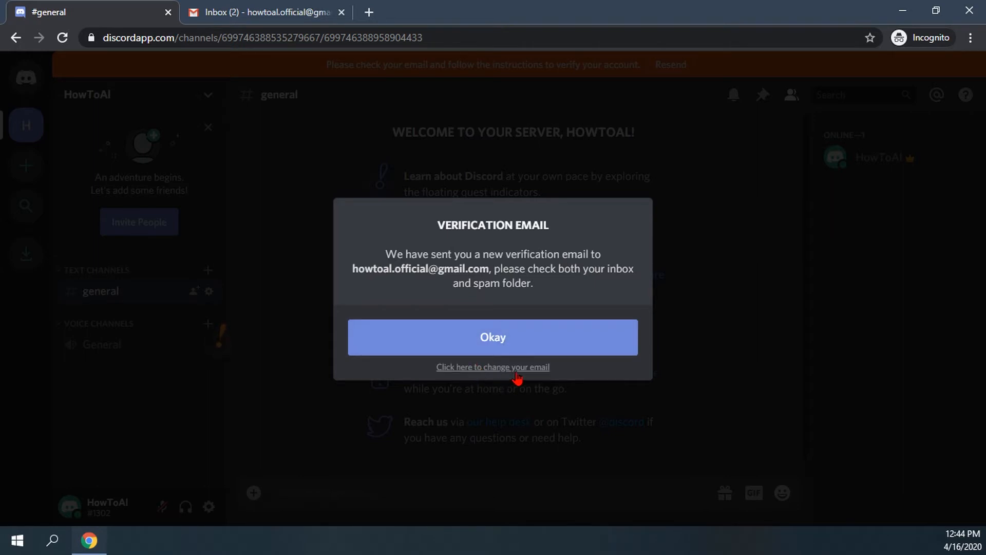
left_click(495, 349)
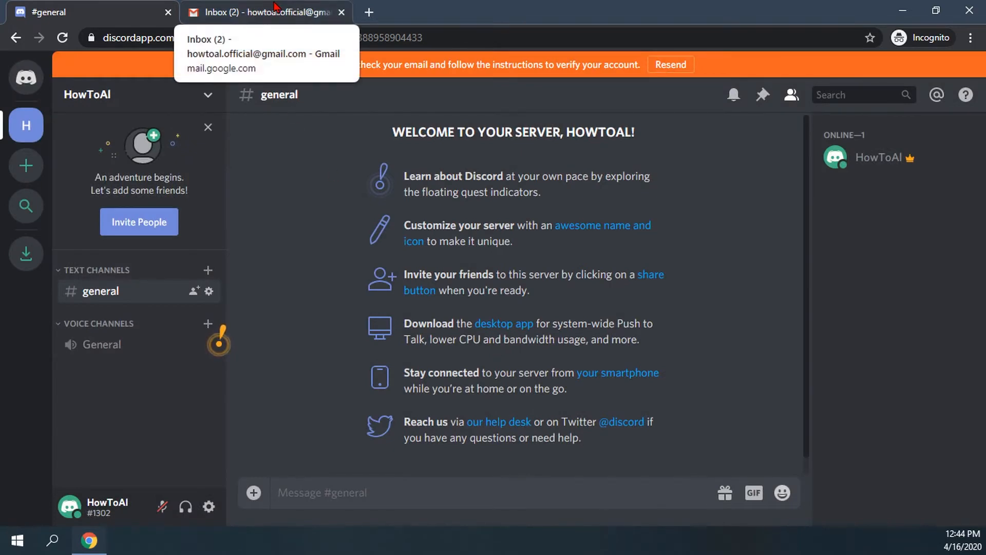
Open the newest "Verify Email Address for Discord" message in the Gmail inbox and follow its email verification link.
left_click(236, 19)
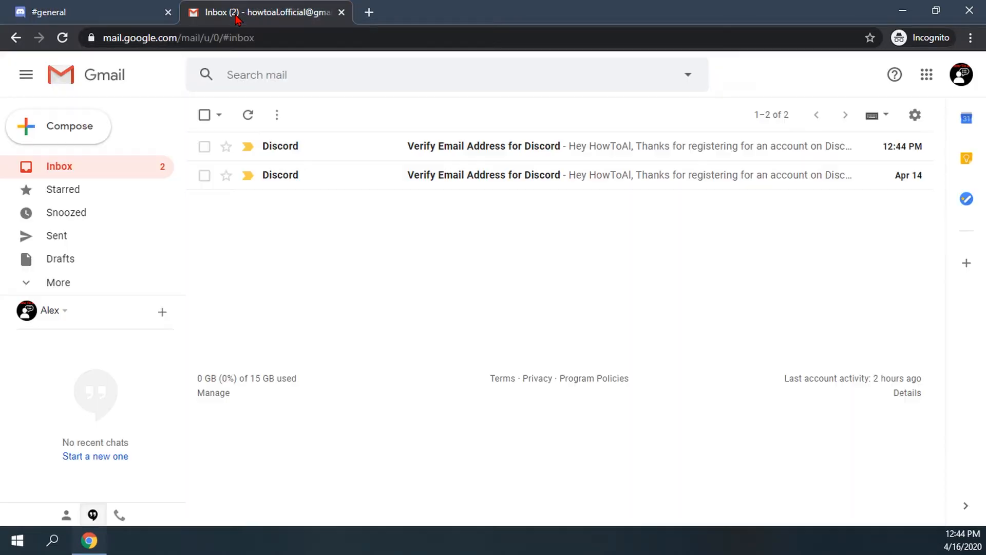
left_click(518, 153)
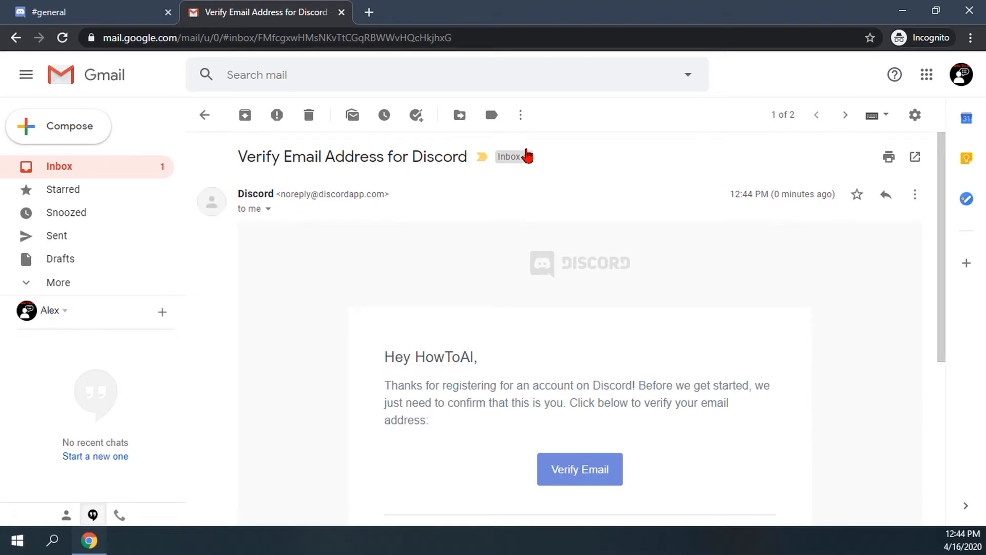
scroll(527, 156, "down", 1)
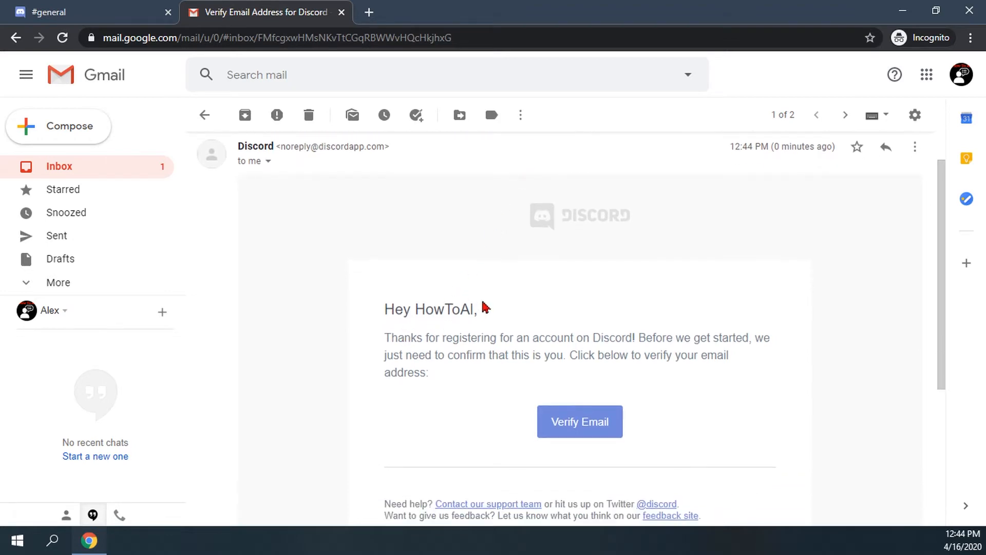
scroll(452, 332, "down", 1)
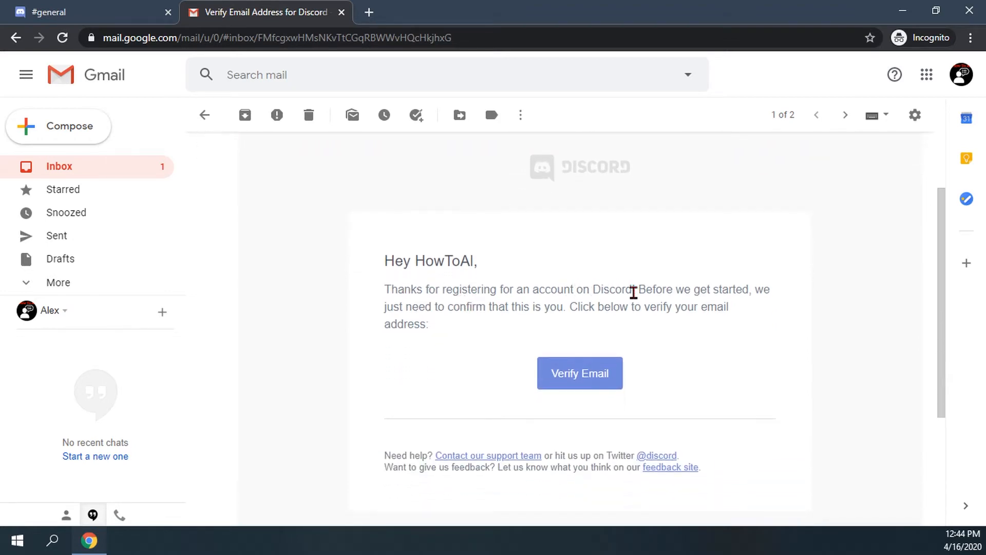
left_click(589, 383)
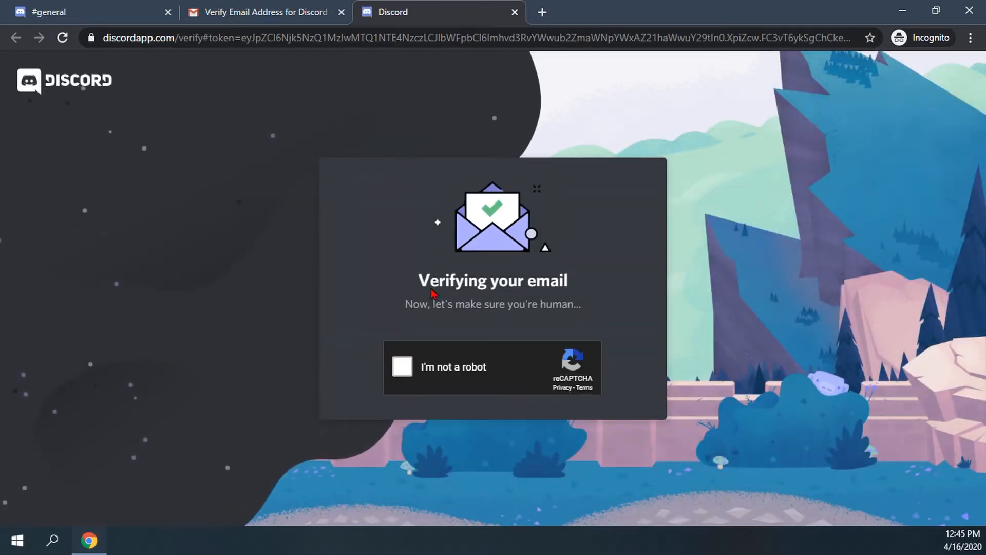
Complete the human check by selecting the squares with traffic lights, and continue to Discord while declining to open the desktop application.
left_click(401, 365)
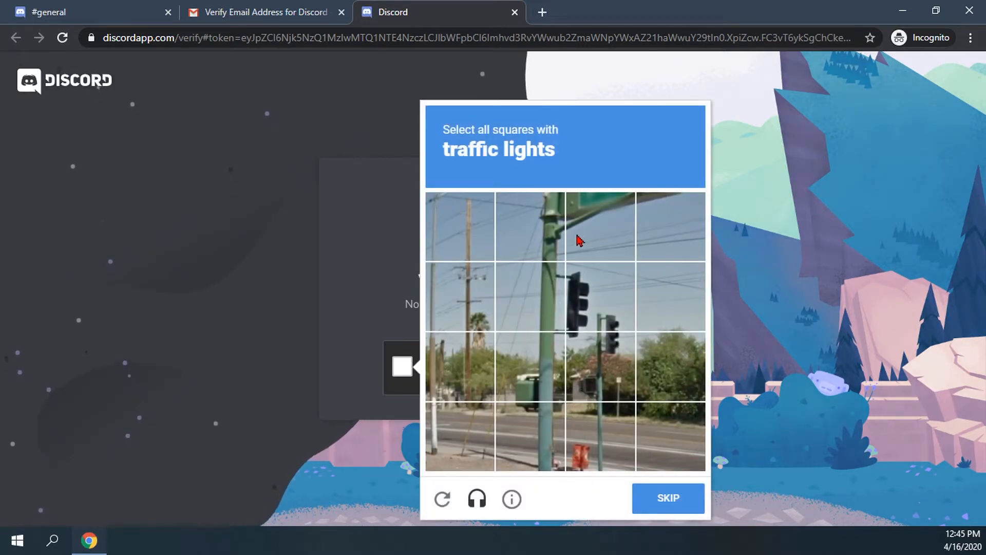
left_click(598, 308)
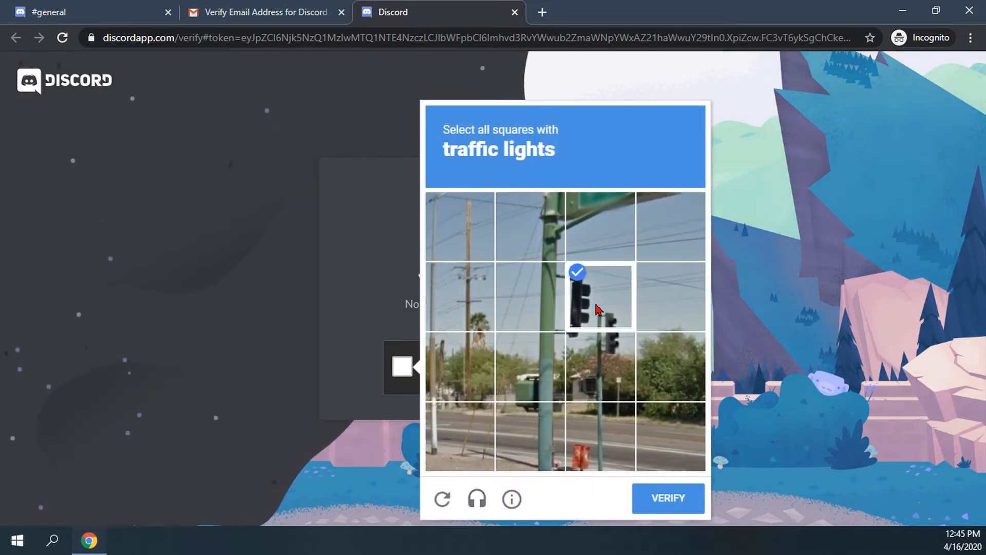
left_click(602, 362)
left_click(666, 503)
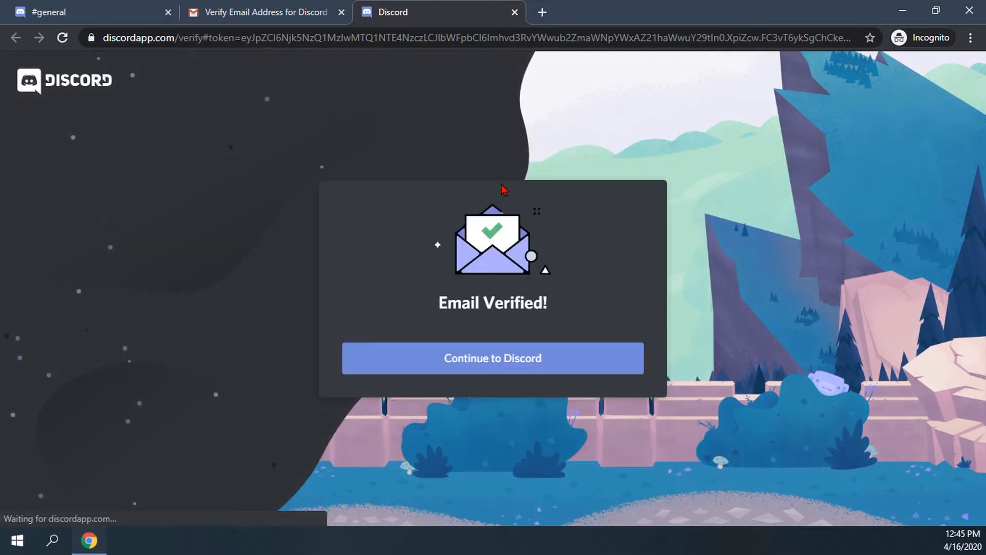
left_click(479, 356)
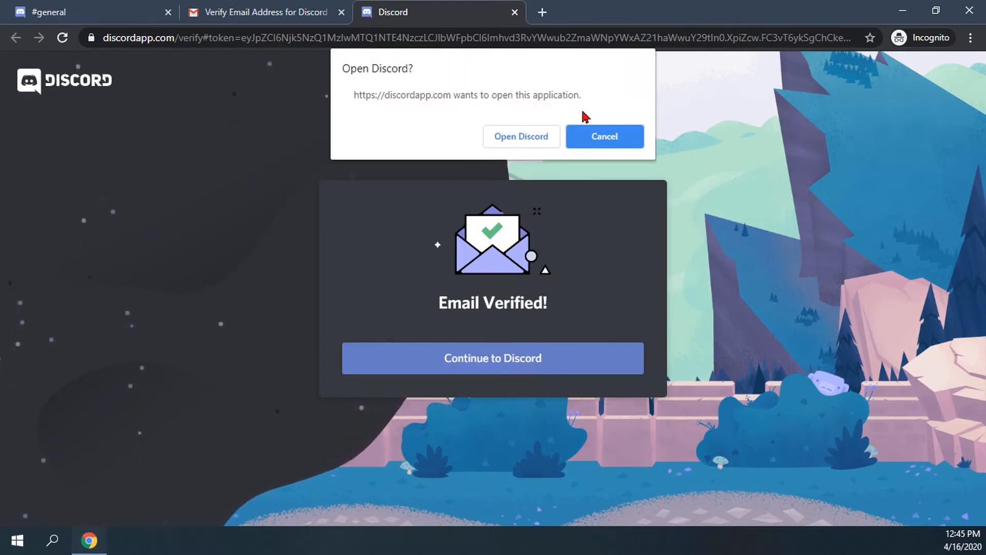
left_click(590, 136)
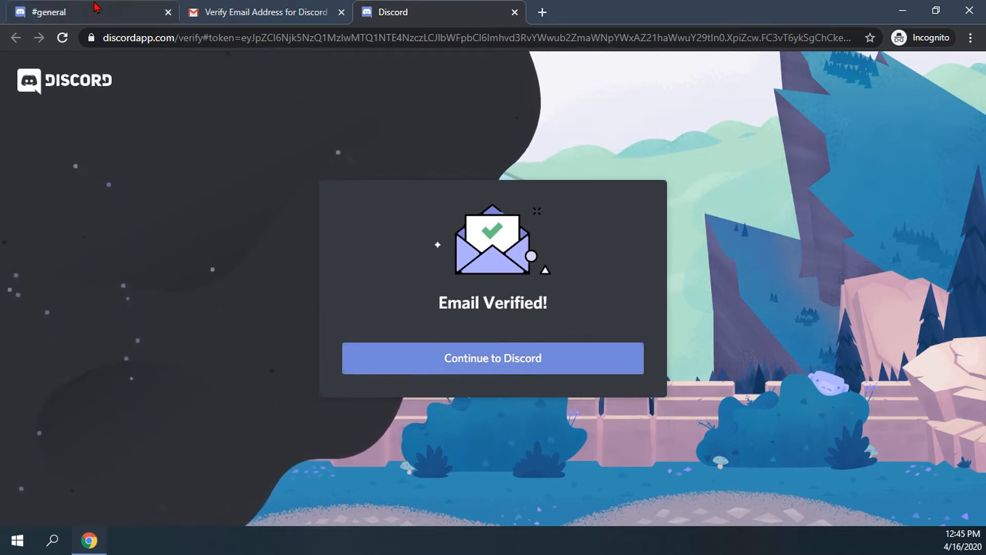
Return to the server's #general page in the browser and dismiss the announcement banner about templates.
left_click(117, 8)
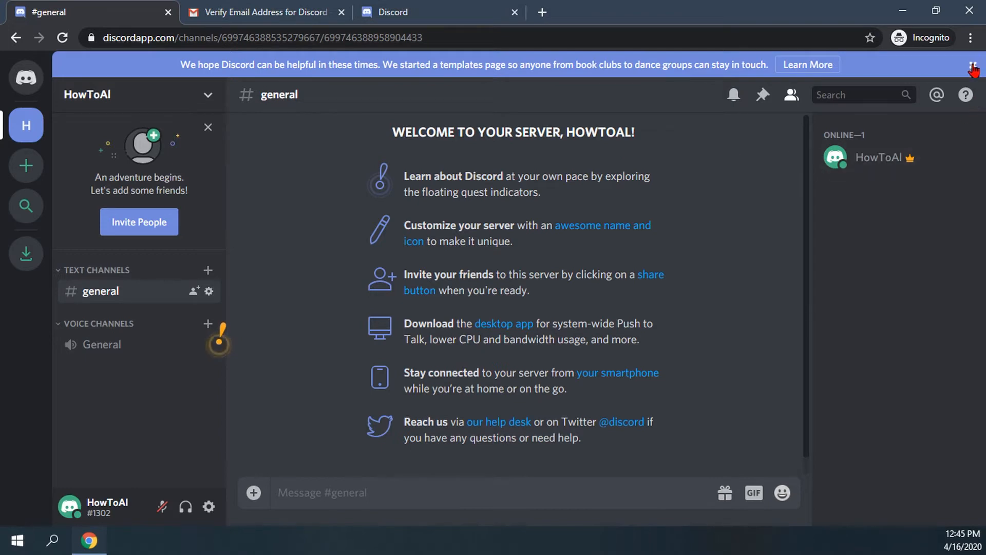
left_click(972, 65)
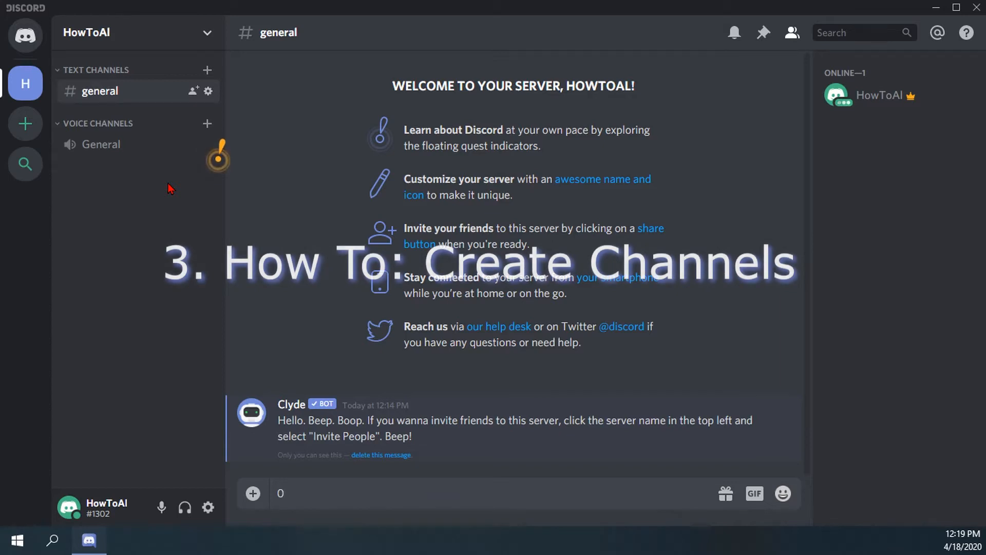
Clear the stray character from the message draft and create a text channel named how-to-requests in the HowToAl server.
key("BackSpace")
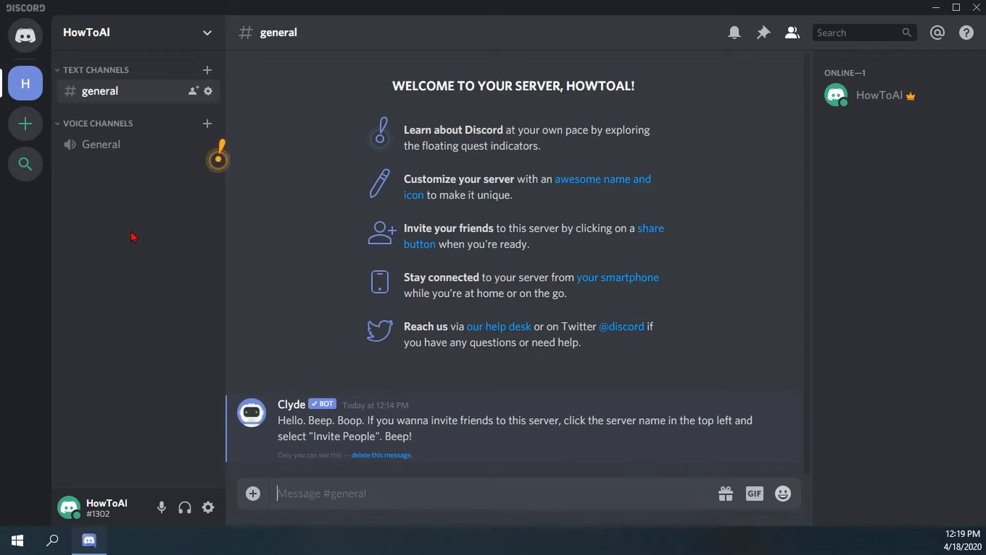
right_click(146, 220)
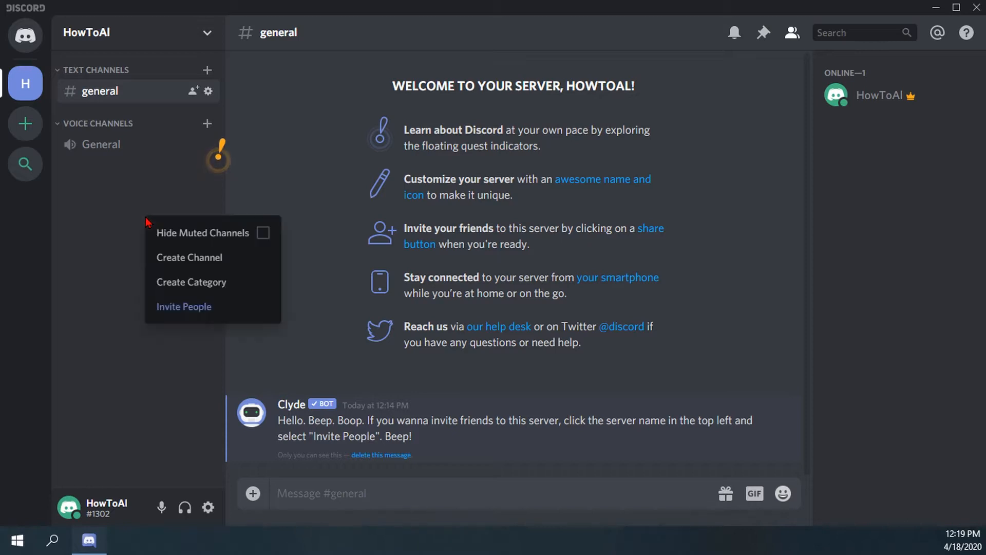
left_click(191, 264)
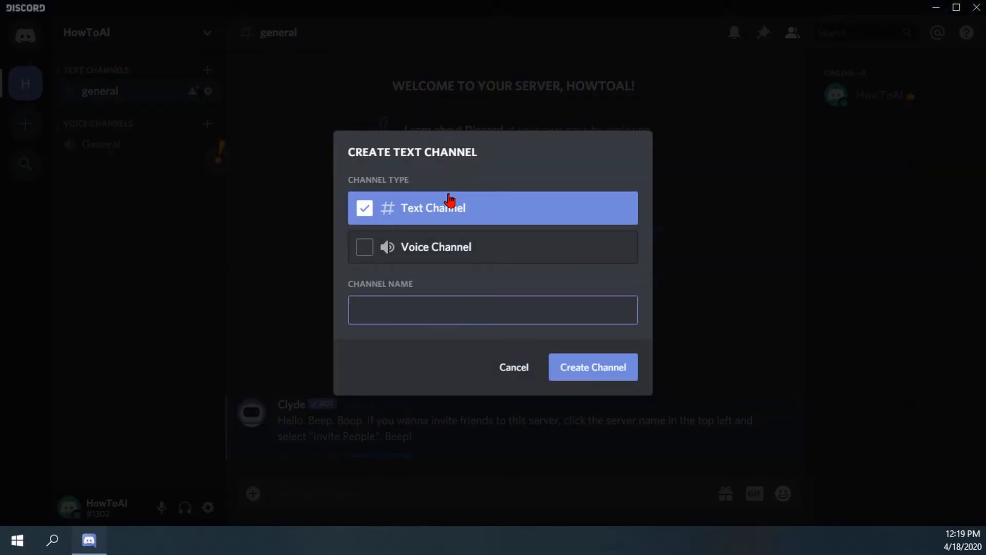
left_click(485, 249)
left_click(492, 220)
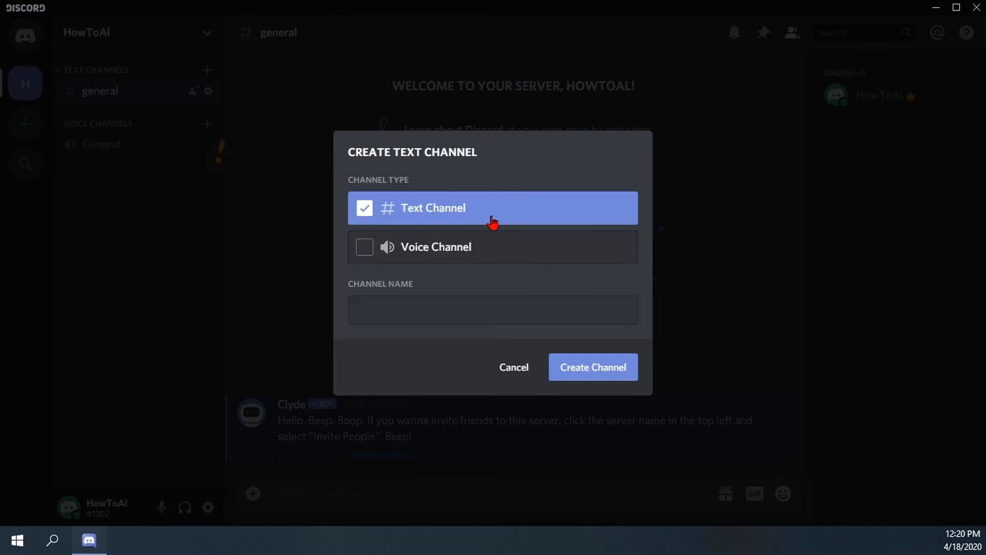
left_click(473, 312)
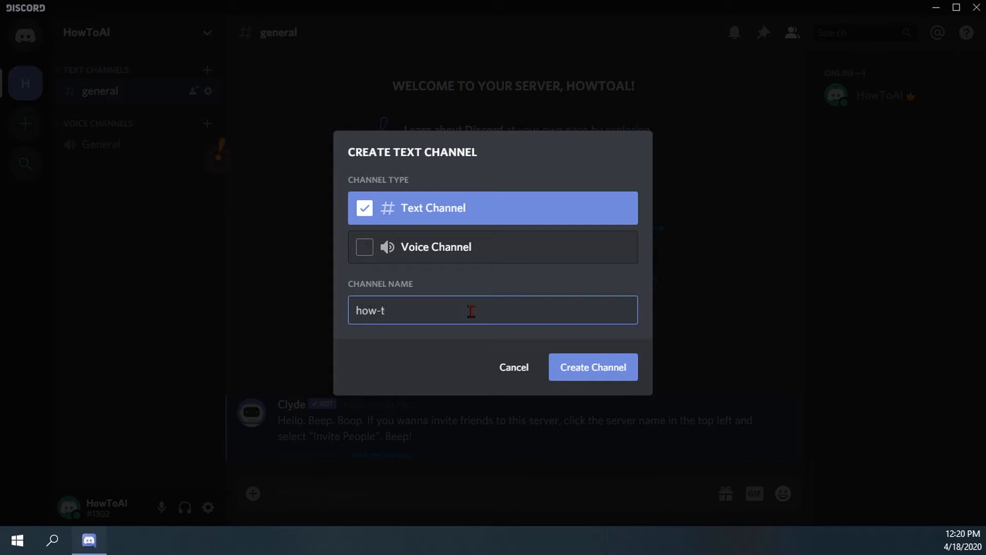
type("how-to-requests")
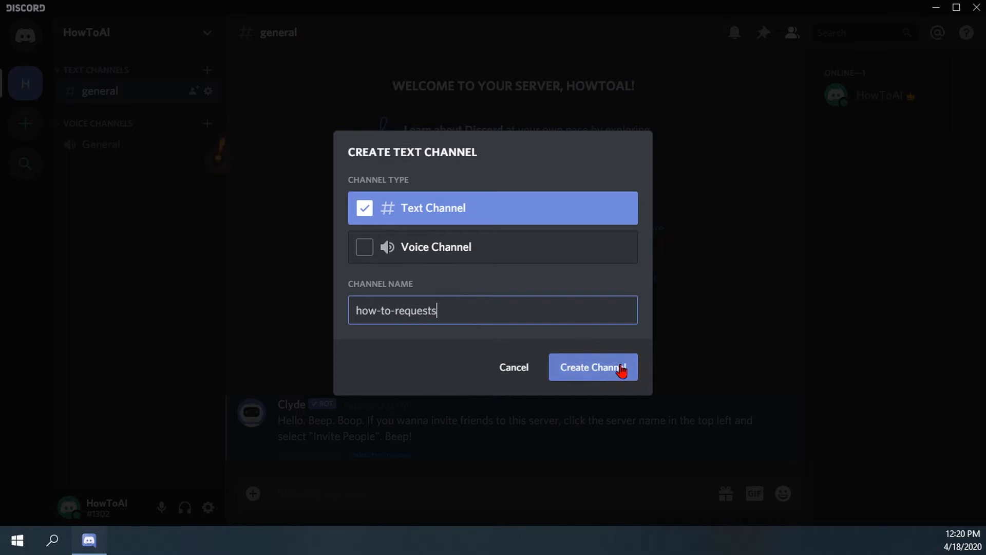
left_click(595, 370)
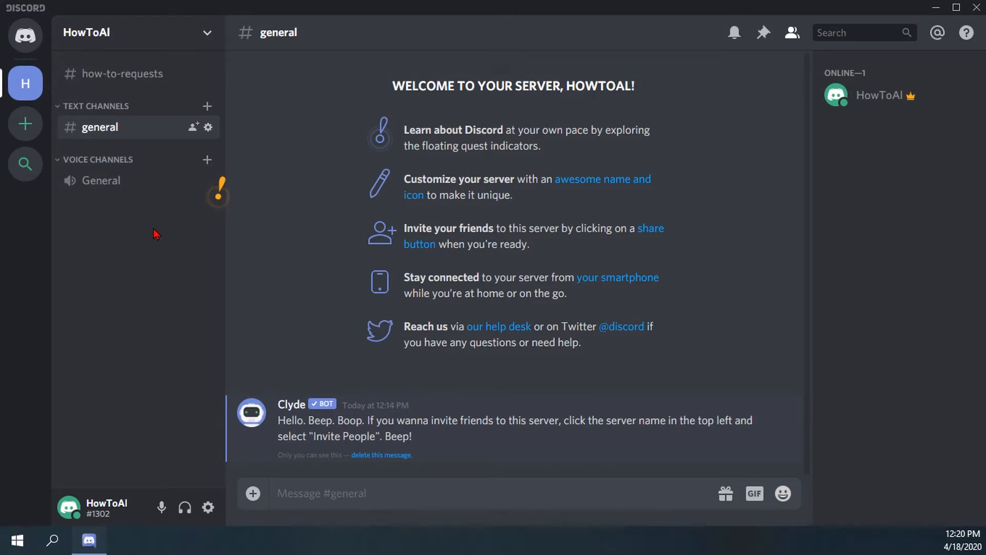
Create a voice channel named Meeting Space in the HowToAl server.
right_click(170, 238)
left_click(210, 286)
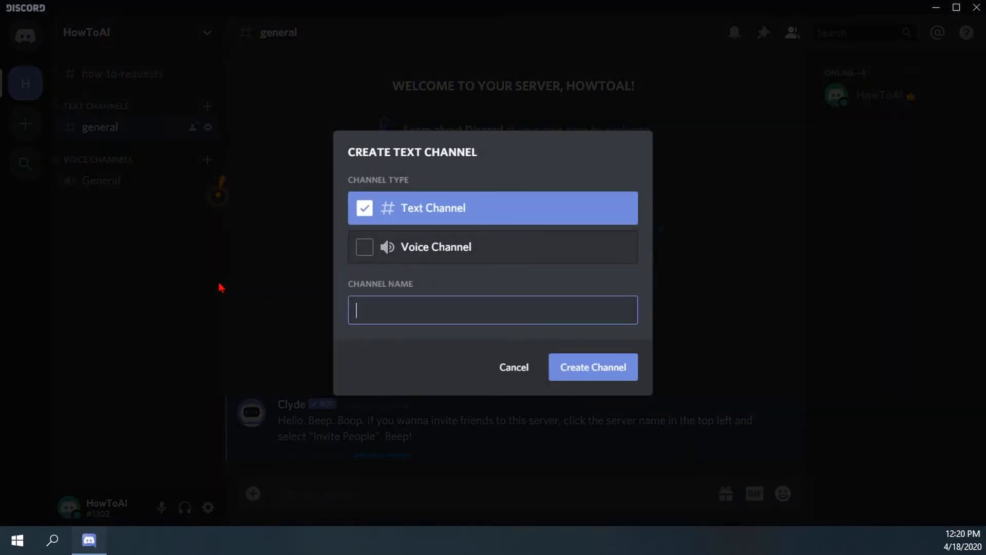
left_click(423, 241)
left_click(468, 303)
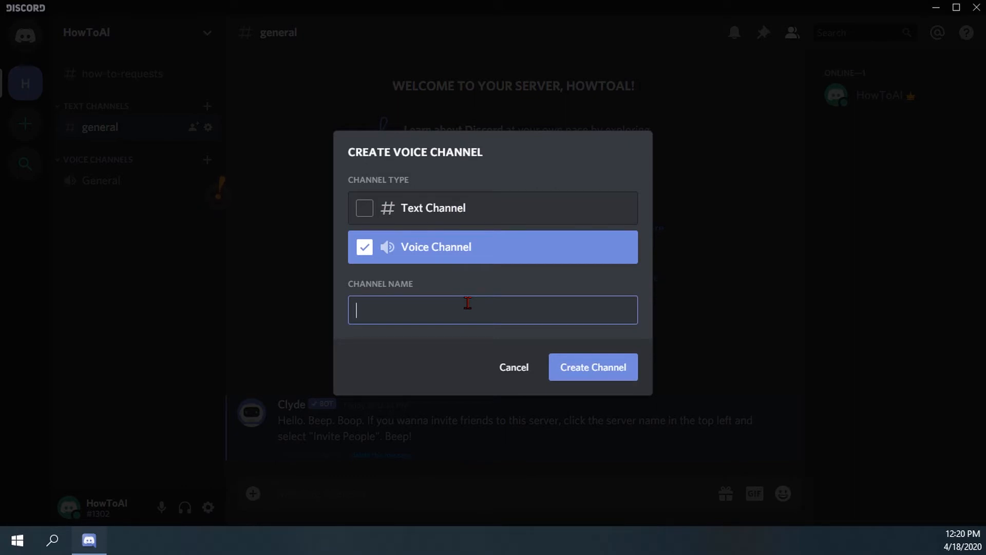
type("Meeting Space")
left_click(589, 373)
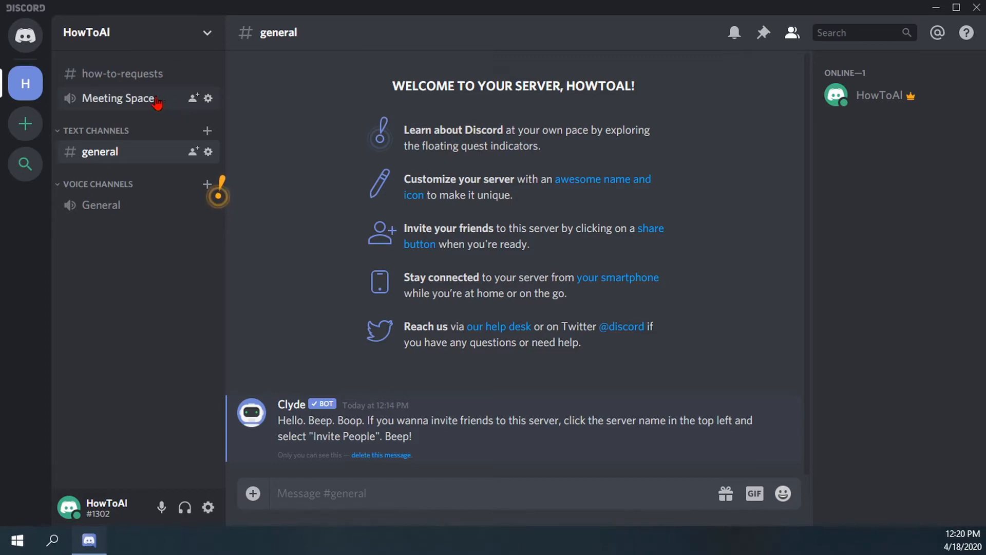
View the invite link for the Meeting Space channel, and review the channel's overview, permissions and invites settings.
left_click(193, 98)
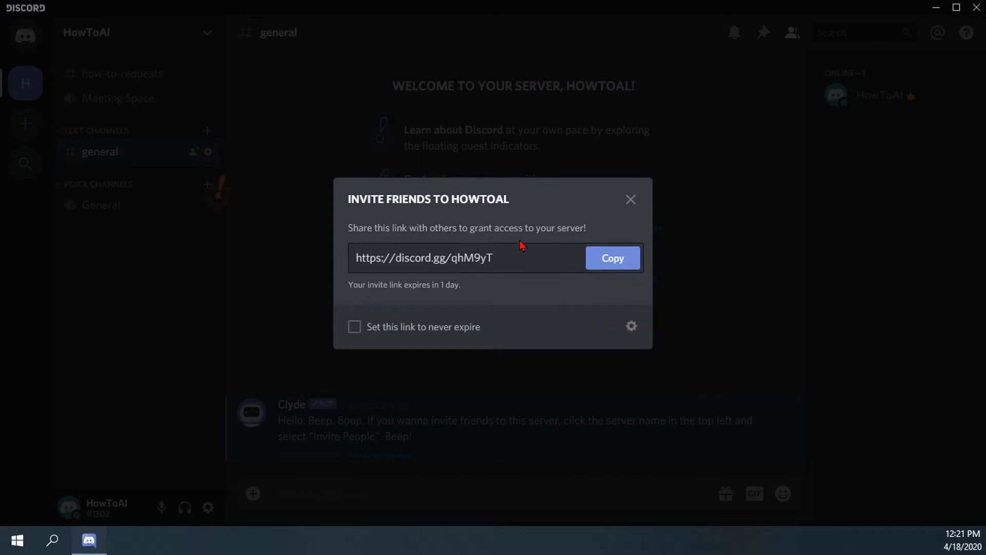
left_click(631, 199)
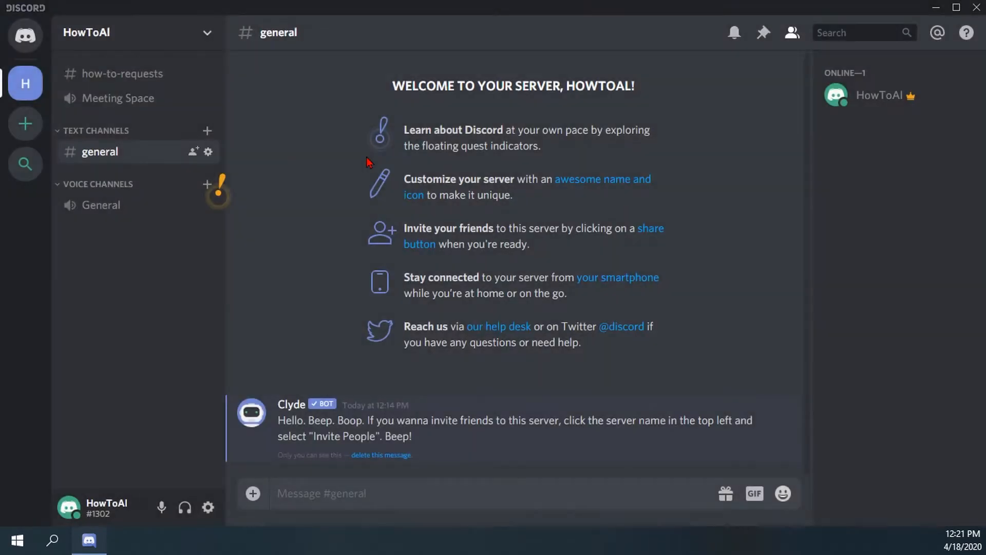
left_click(208, 99)
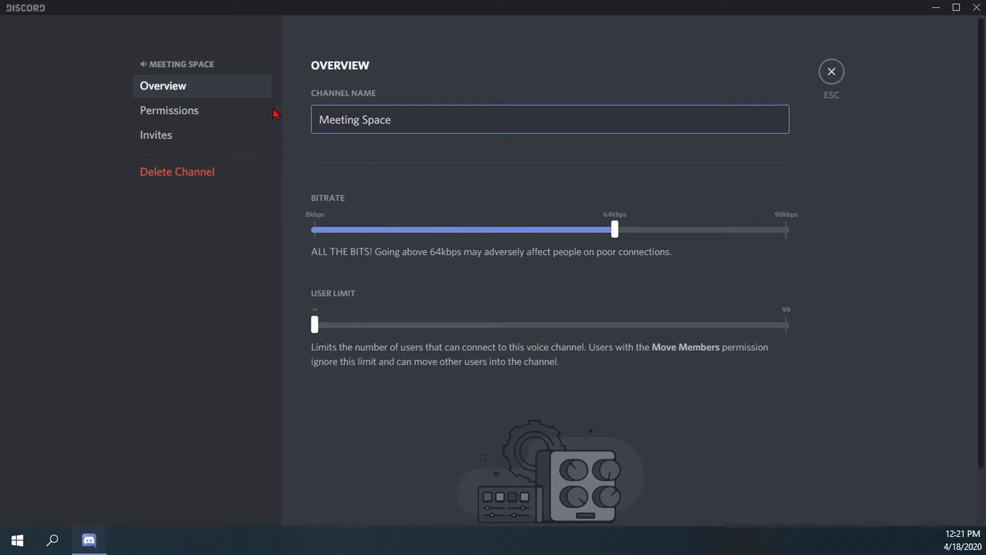
left_click(179, 113)
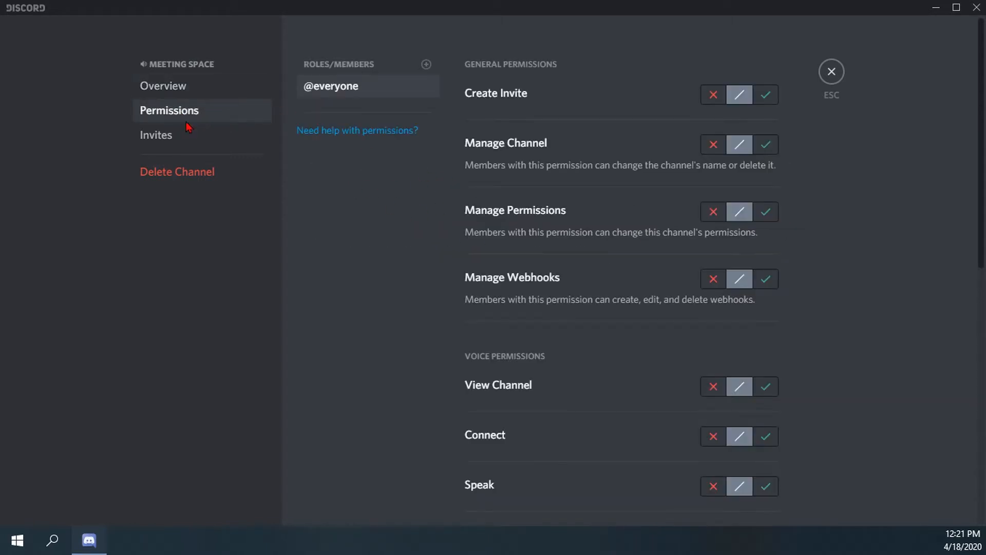
left_click(187, 138)
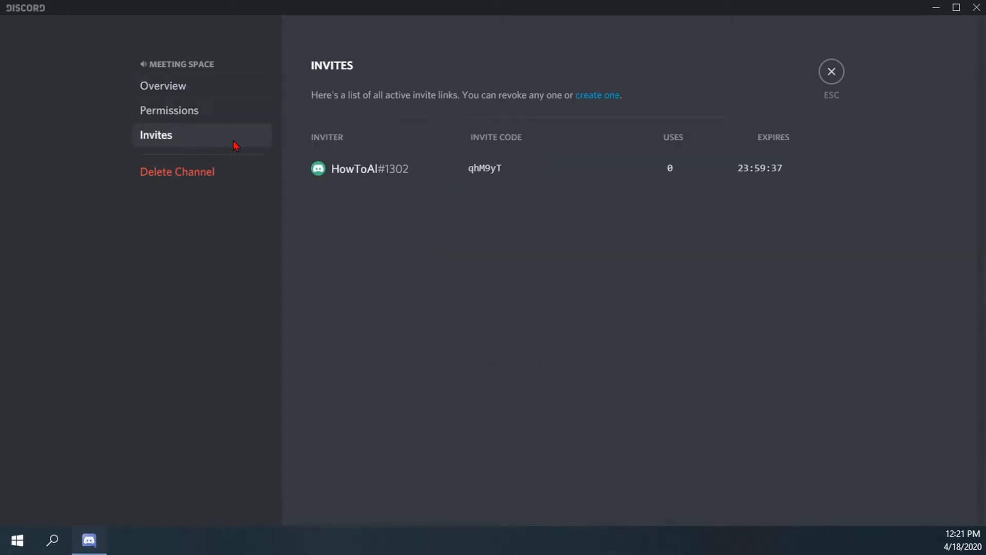
left_click(836, 78)
Open the how-to-requests channel and review its overview, permissions, invites and webhooks settings.
left_click(160, 80)
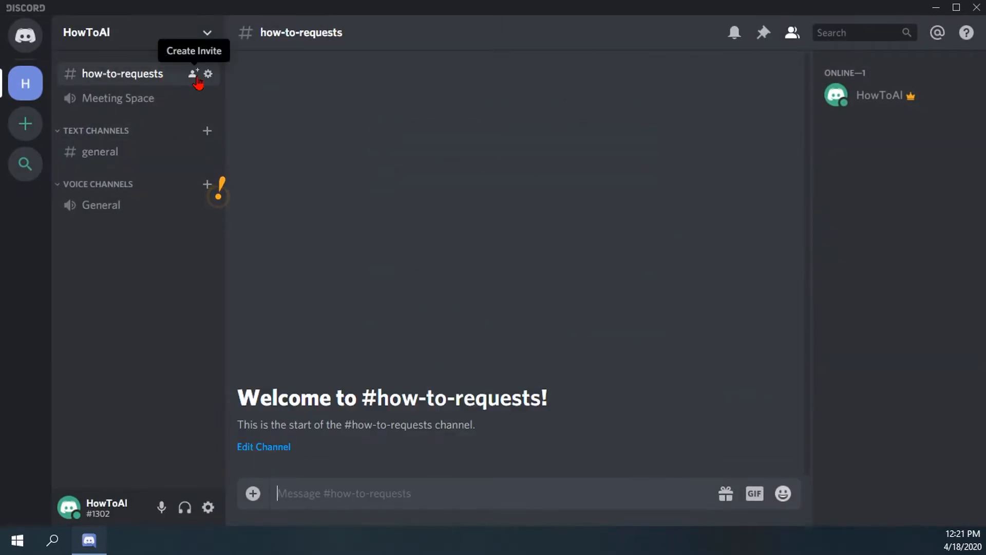
left_click(208, 74)
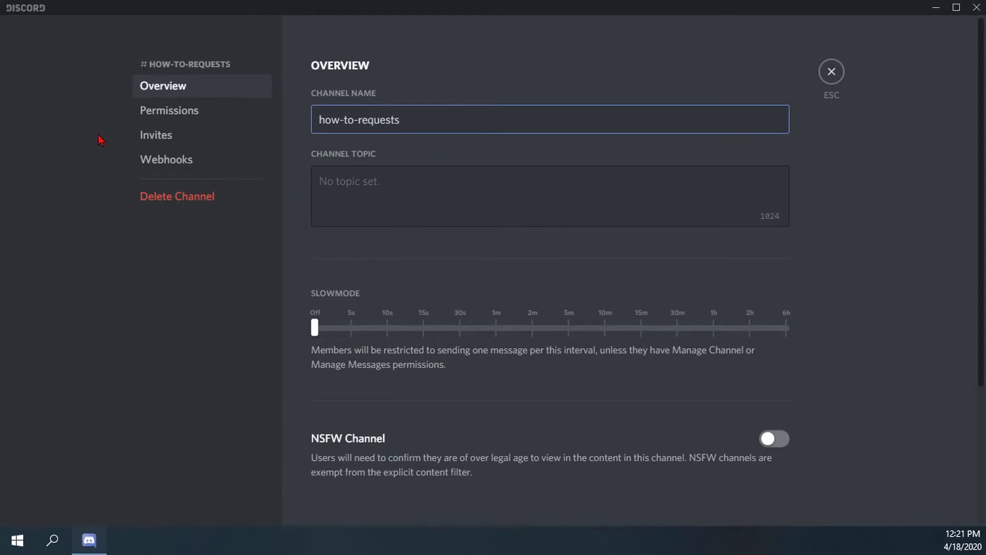
left_click(180, 117)
left_click(175, 140)
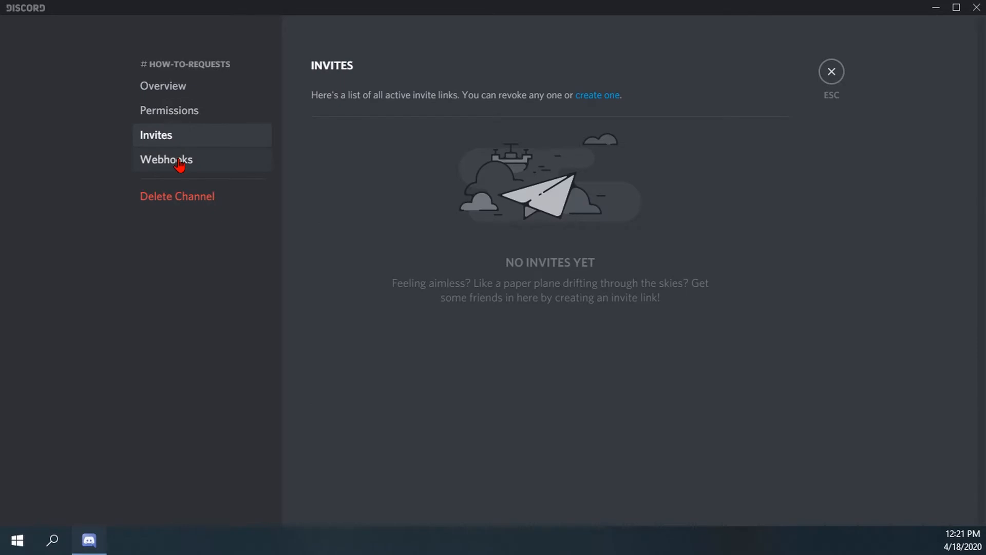
left_click(183, 161)
left_click(826, 80)
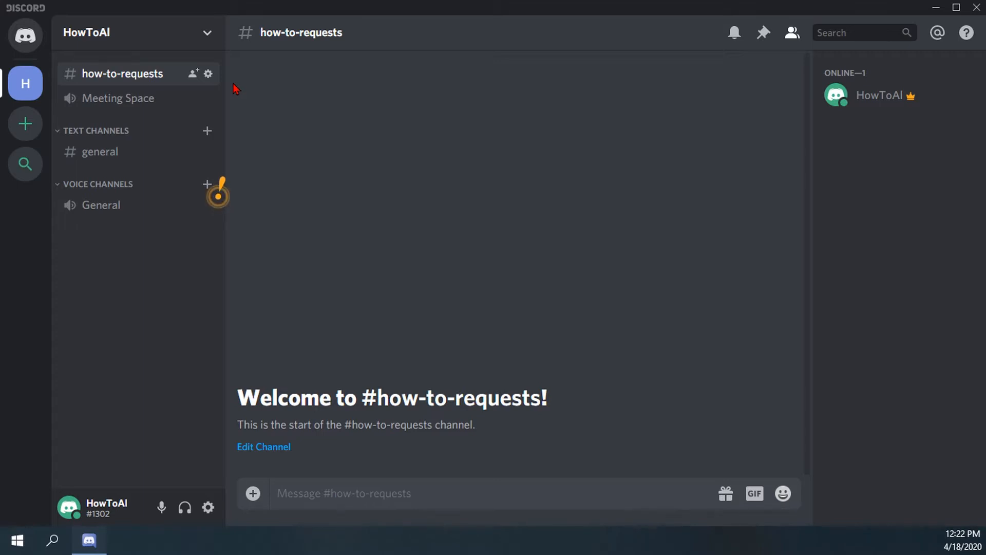
type("0")
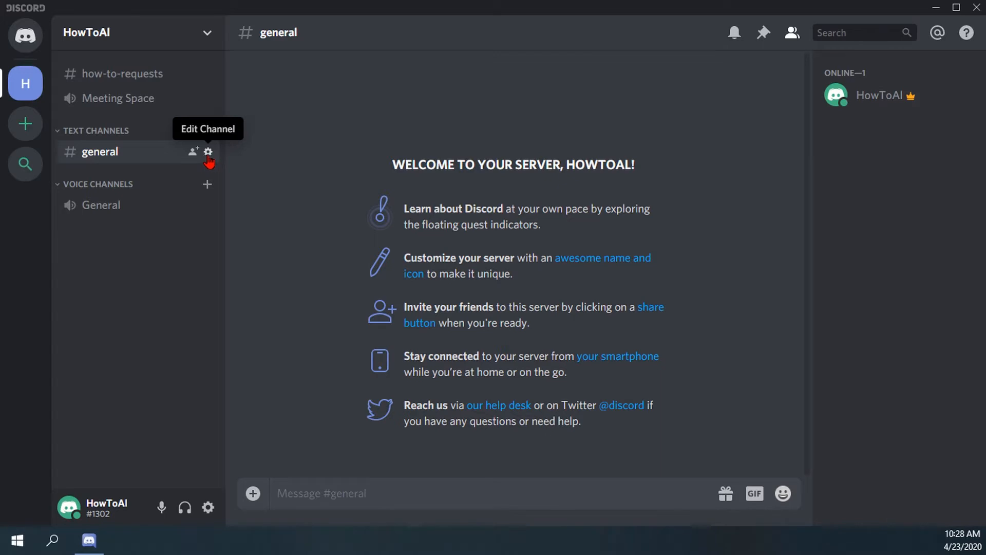
Turn on the NSFW Channel option for the general text channel and save the change.
left_click(208, 153)
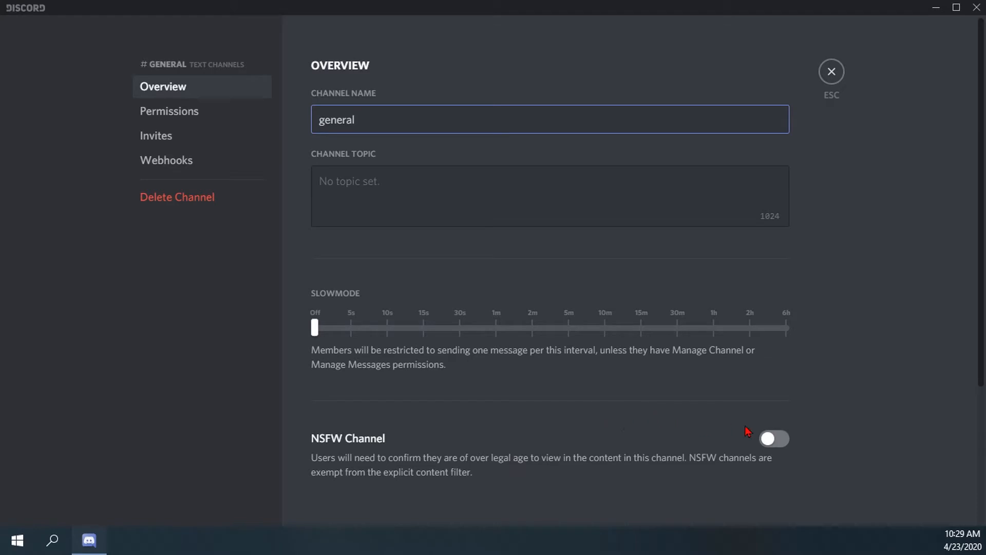
left_click(769, 441)
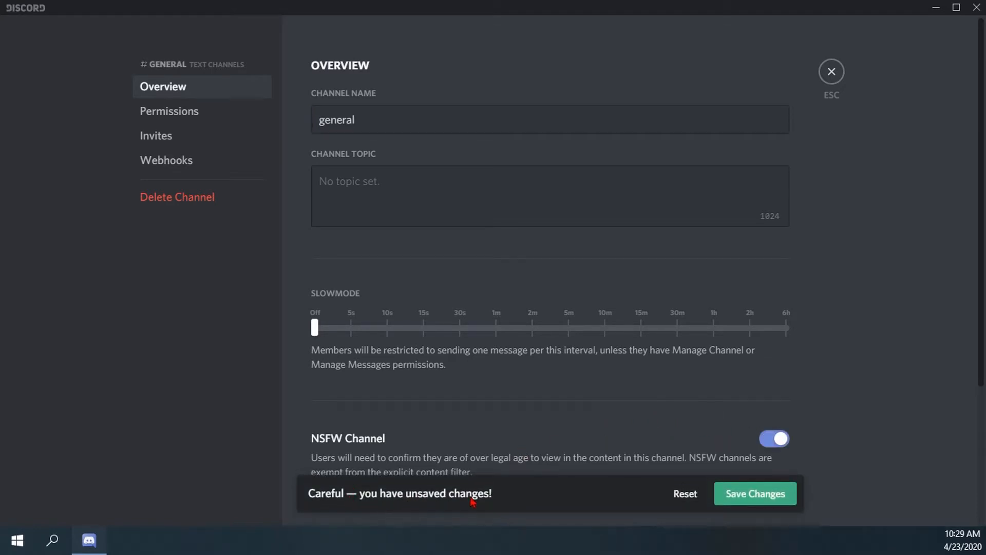
left_click(750, 493)
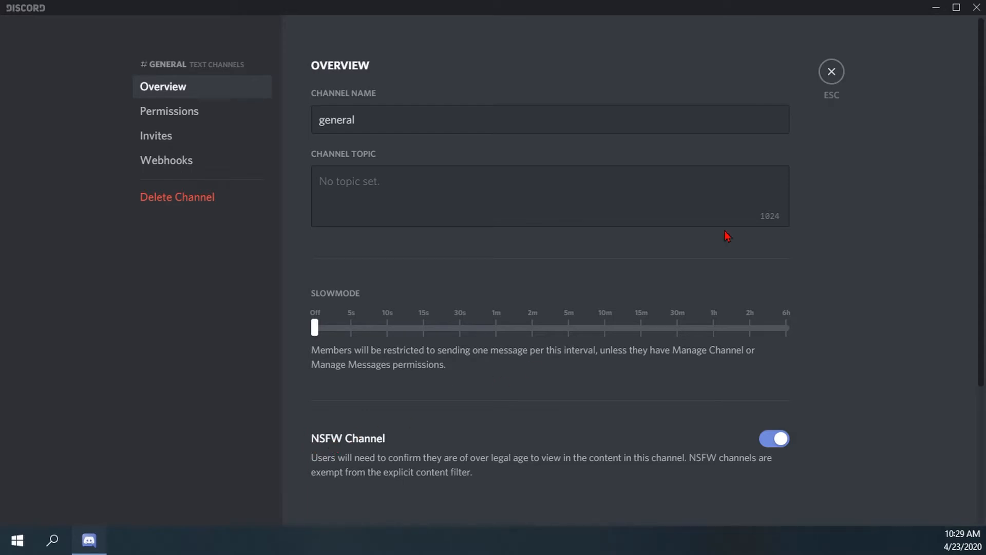
left_click(832, 72)
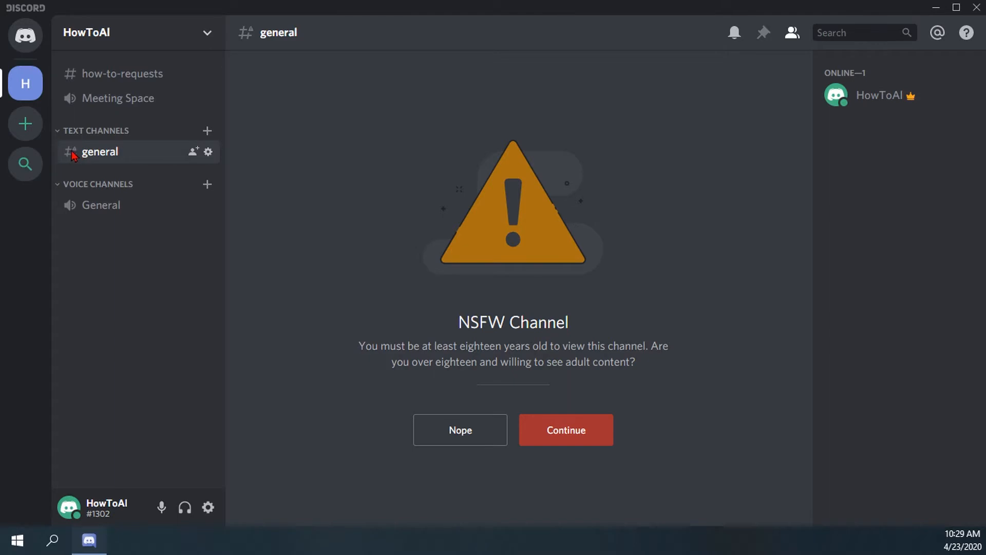
Switch to how-to-requests and back to the general text channel, and accept its NSFW age warning.
left_click(127, 70)
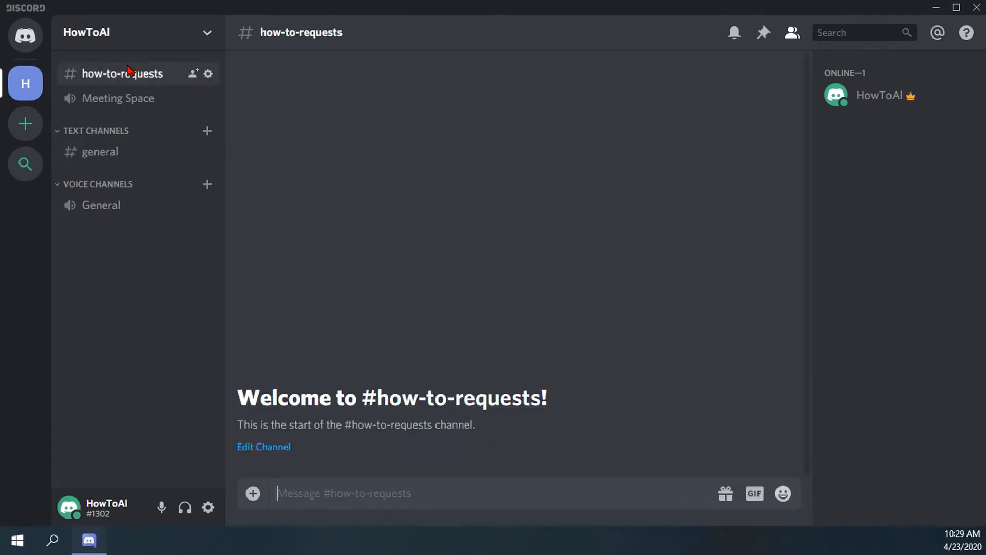
left_click(120, 154)
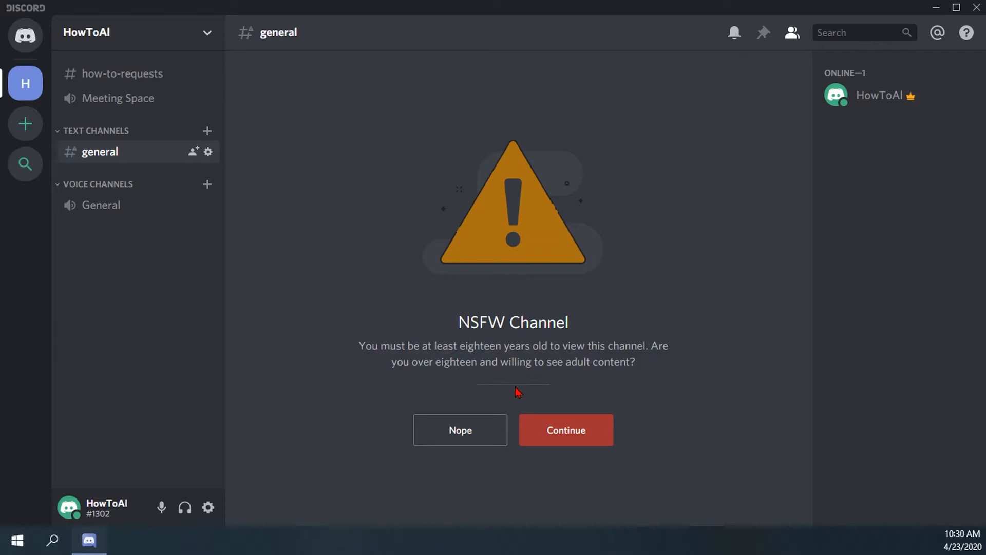
left_click(563, 434)
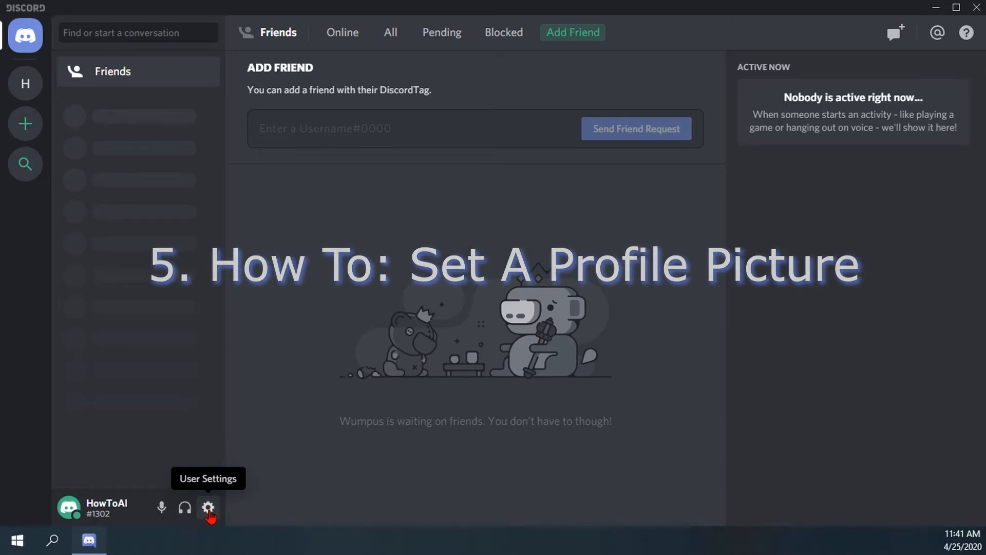
Edit the account profile in the user settings and apply HowToAlLogo.png as the avatar, cropped at the smallest zoom.
left_click(208, 510)
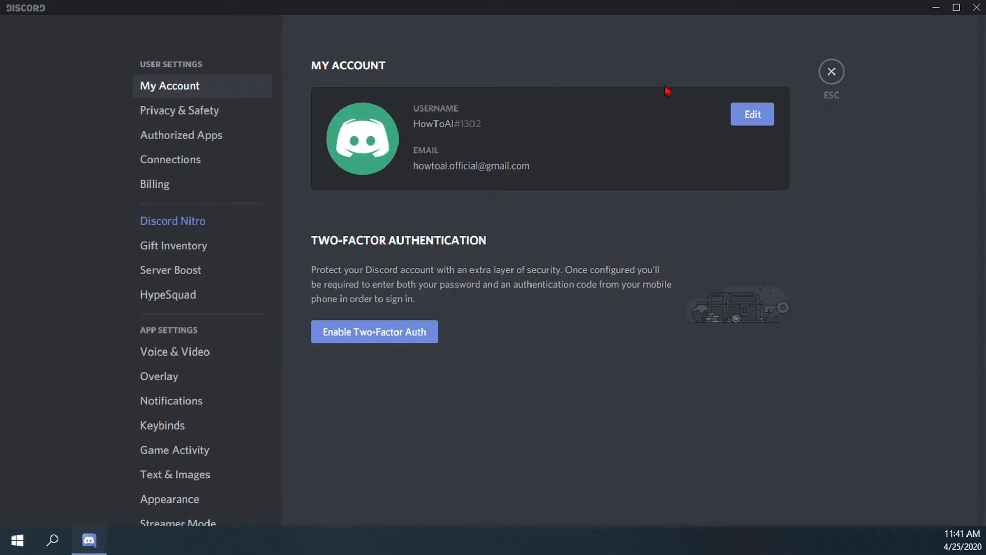
left_click(753, 114)
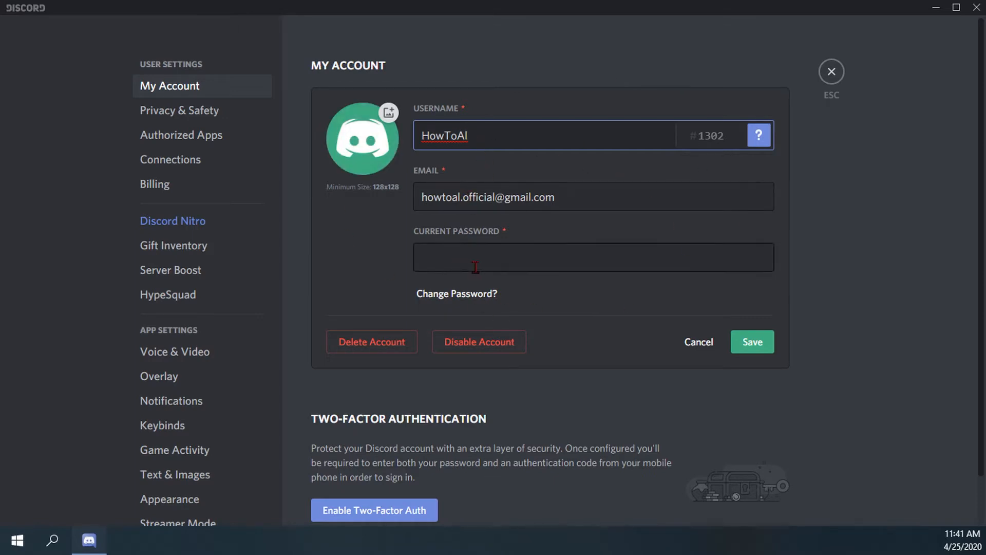
left_click(366, 148)
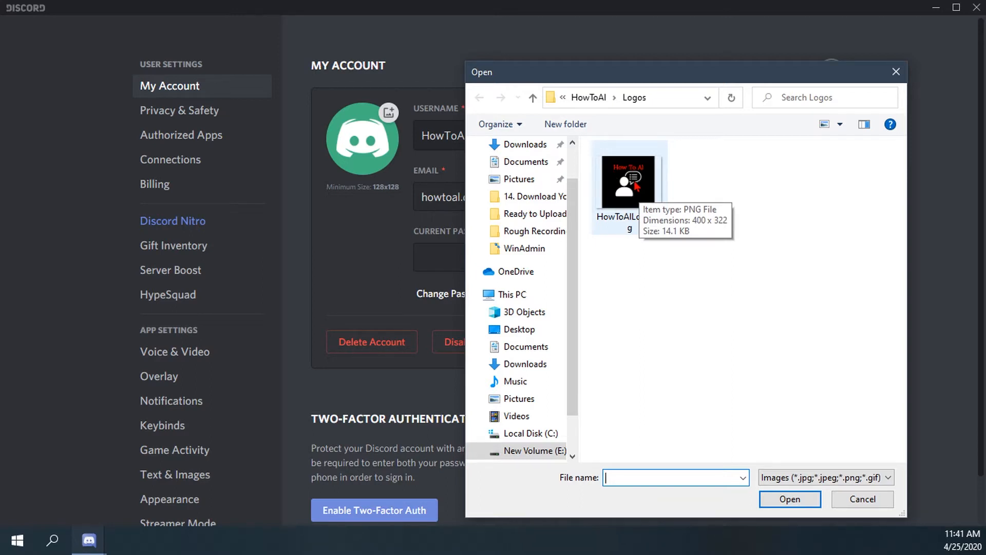
left_click(630, 187)
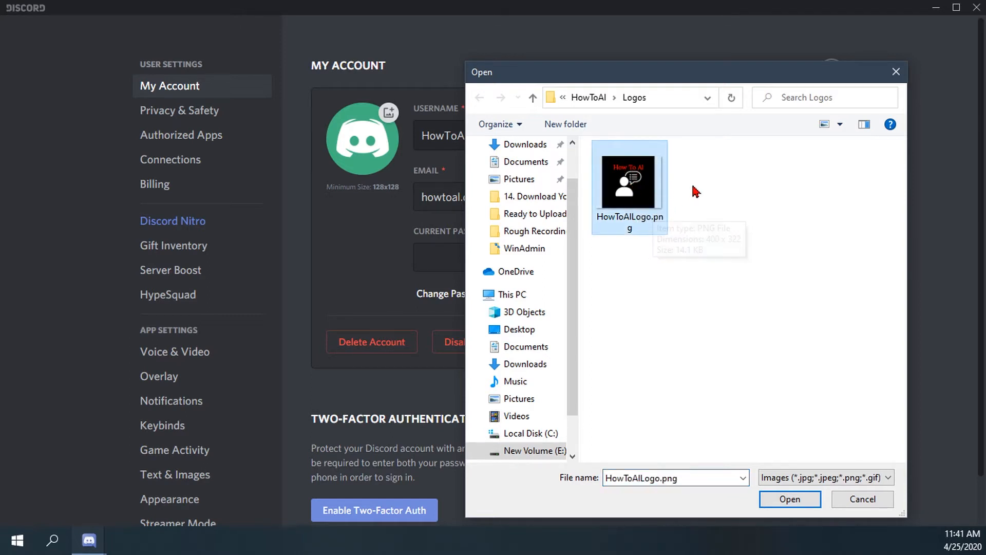
left_click(789, 499)
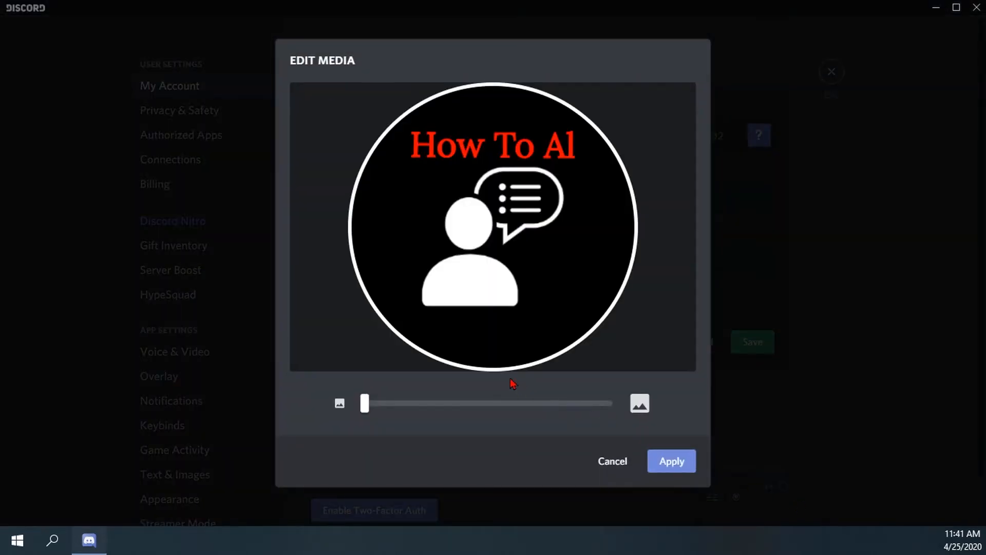
left_click_drag(365, 402, 335, 394)
left_click(677, 462)
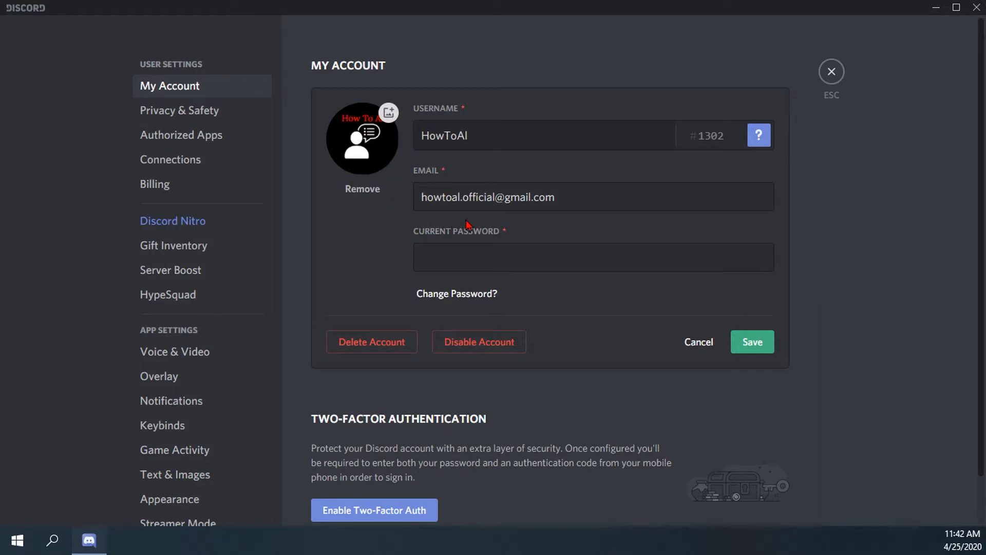
Save the account profile changes and clear the stray 00 from the general channel's message box.
left_click(748, 349)
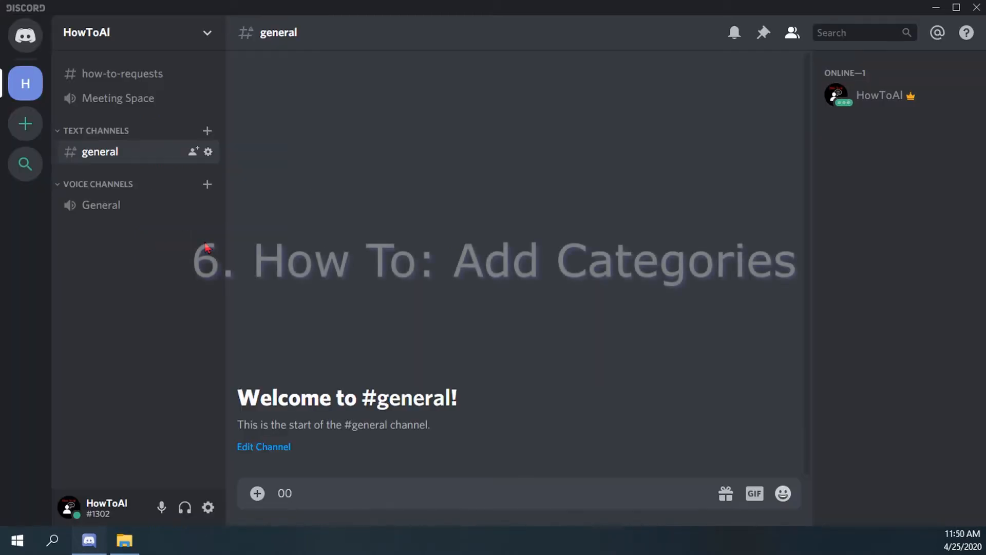
key("BackSpace")
key("BackSpace")
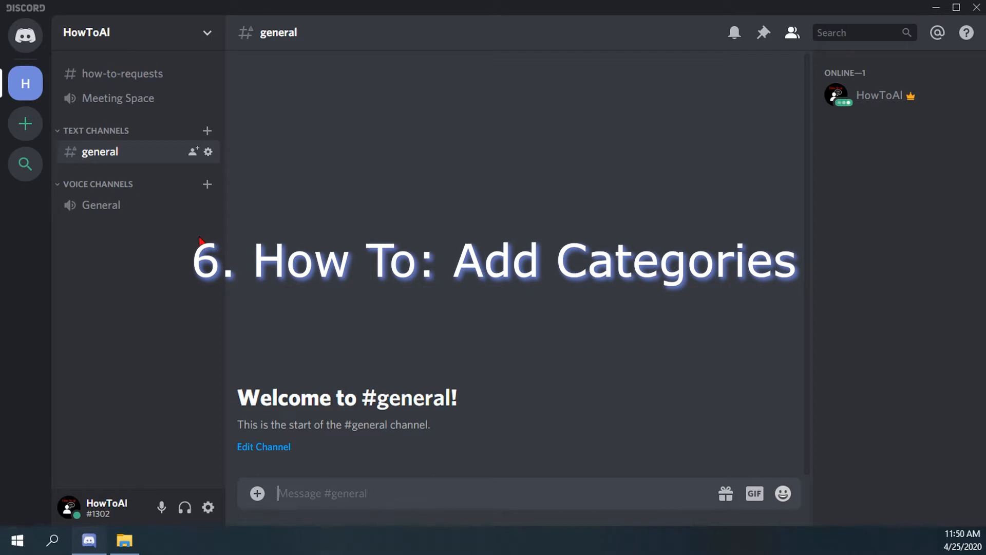
Create a new category named Example in the server.
right_click(118, 266)
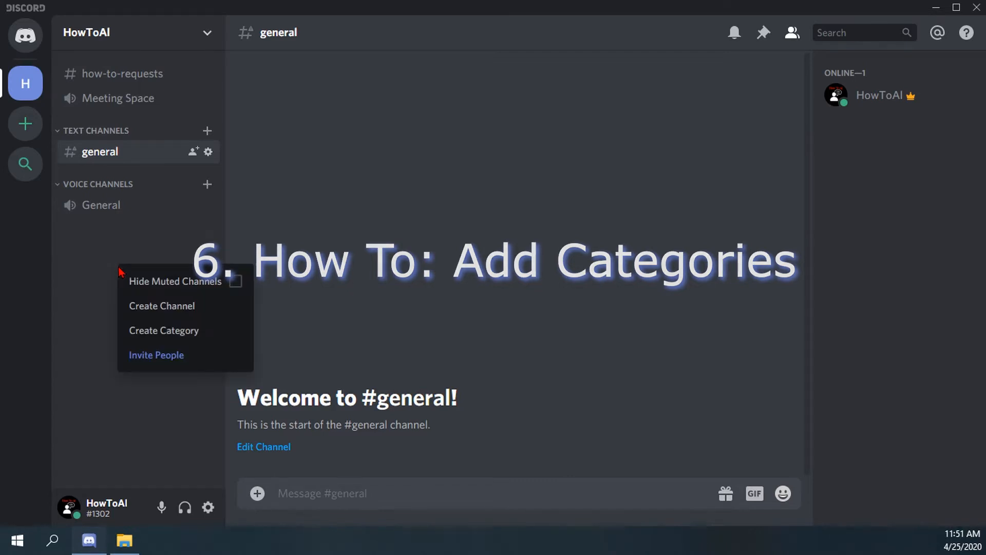
left_click(159, 335)
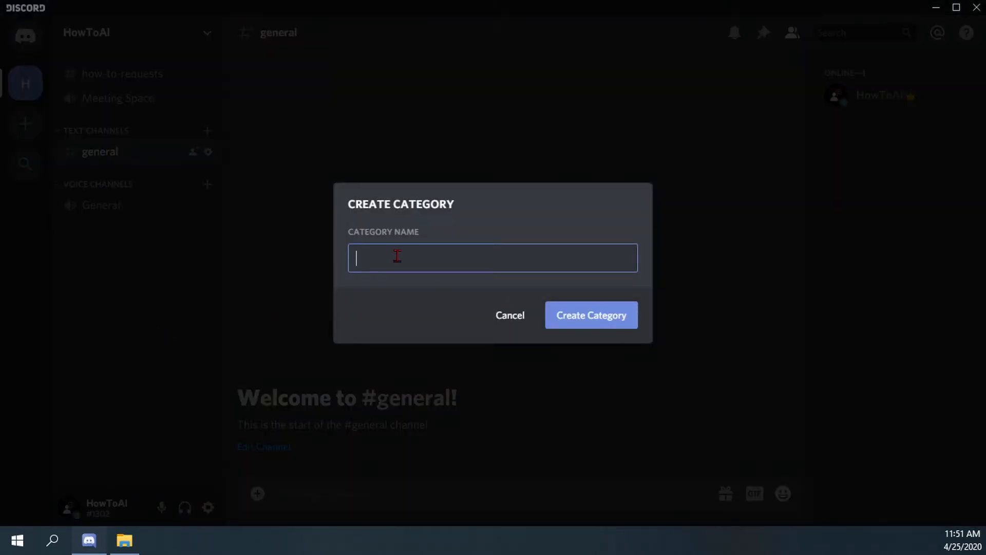
type("Example")
left_click(568, 317)
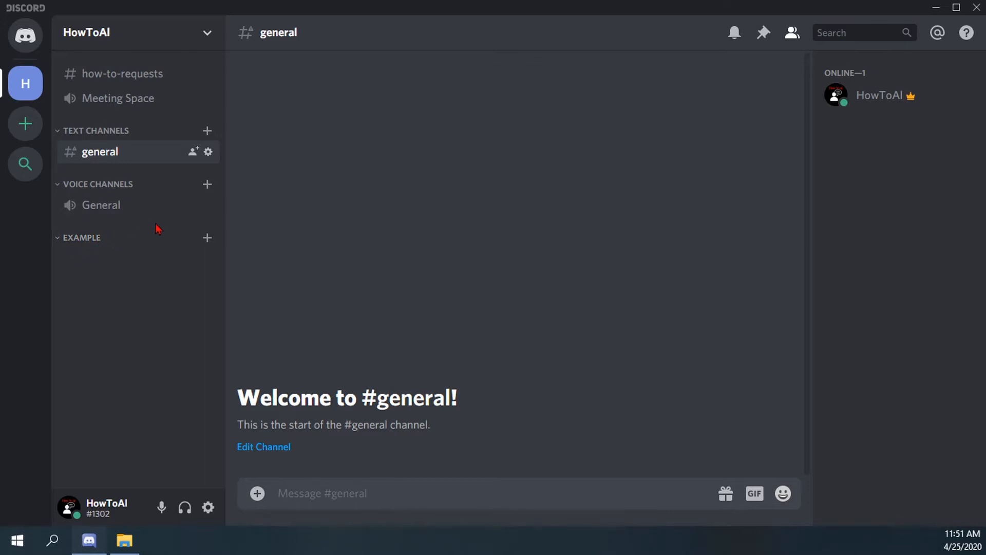
Create a text channel named example2 inside the Example category.
left_click(207, 238)
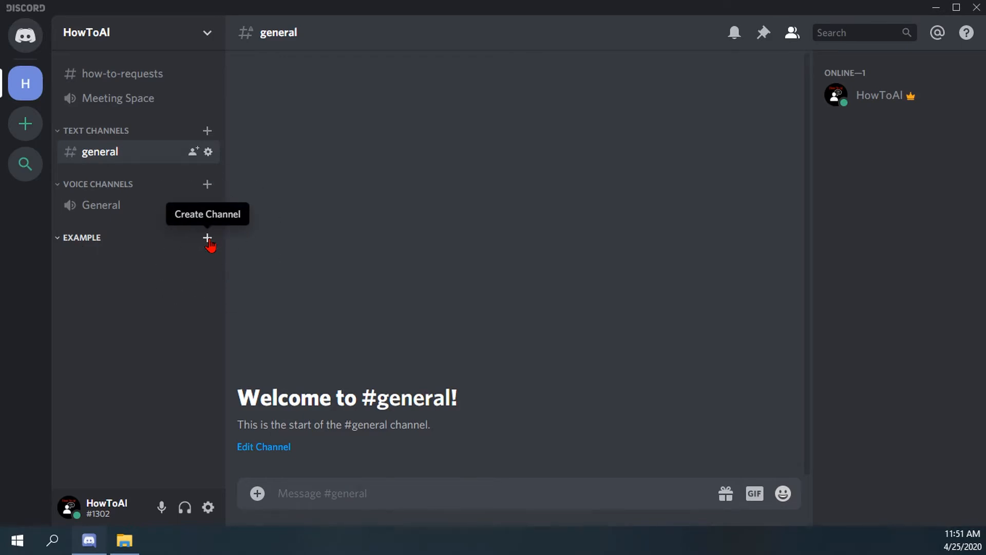
left_click(208, 241)
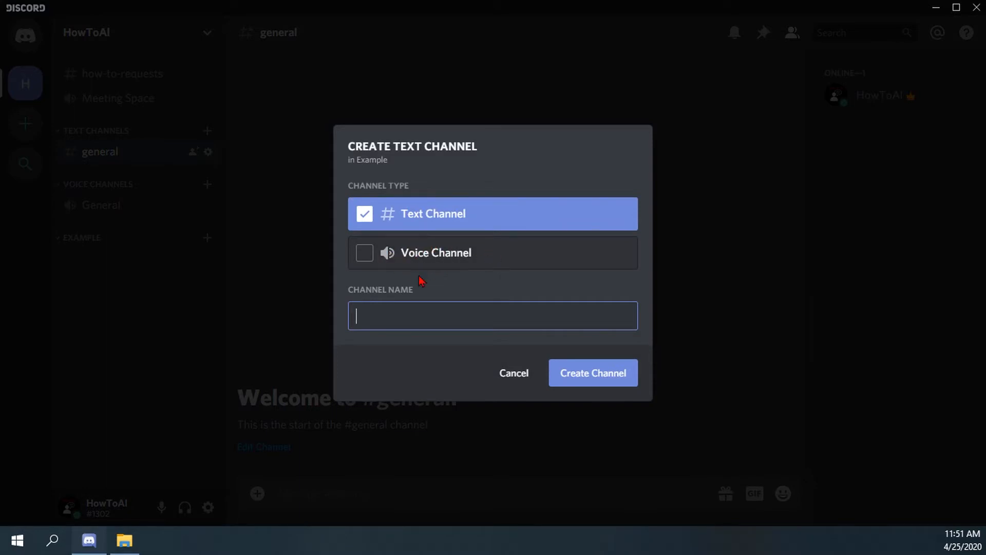
type("example2")
left_click(576, 378)
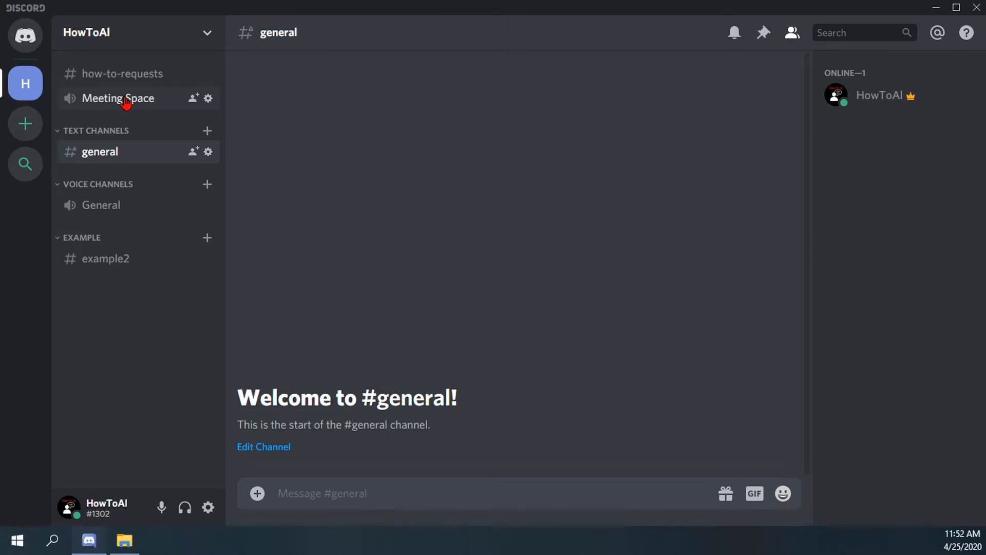
Move the Meeting Space and how-to-requests channels into the Example category, and collapse and re-expand that category.
left_click_drag(126, 102, 128, 268)
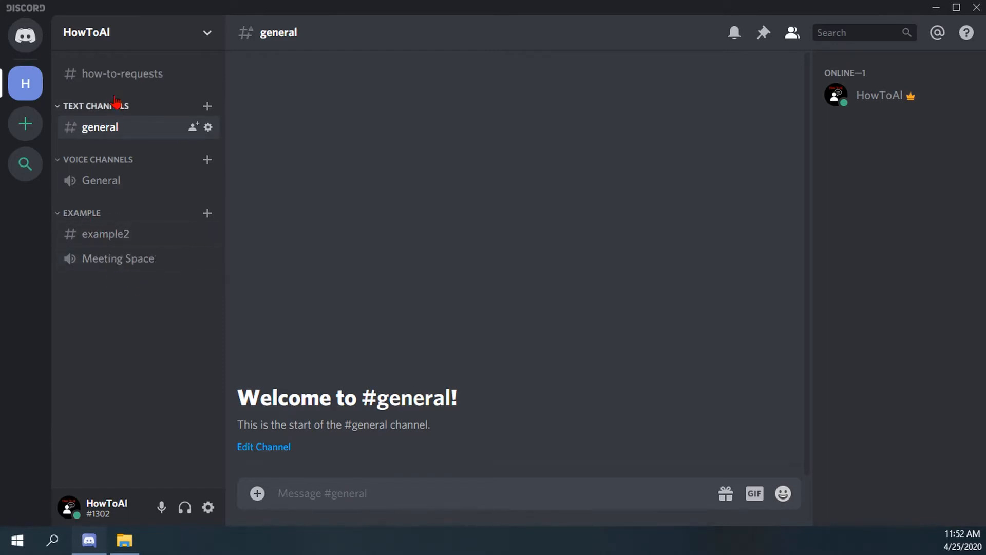
left_click_drag(114, 79, 107, 221)
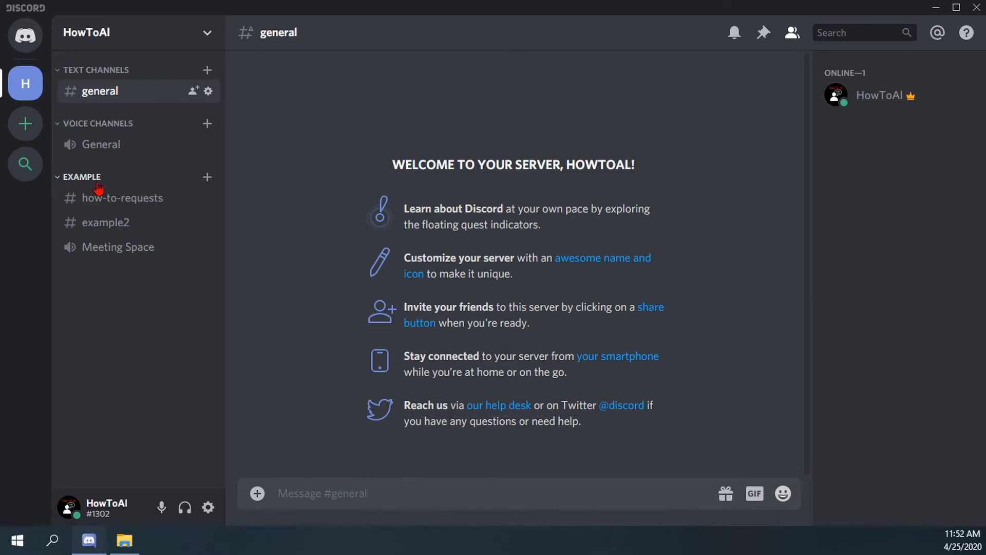
left_click(81, 179)
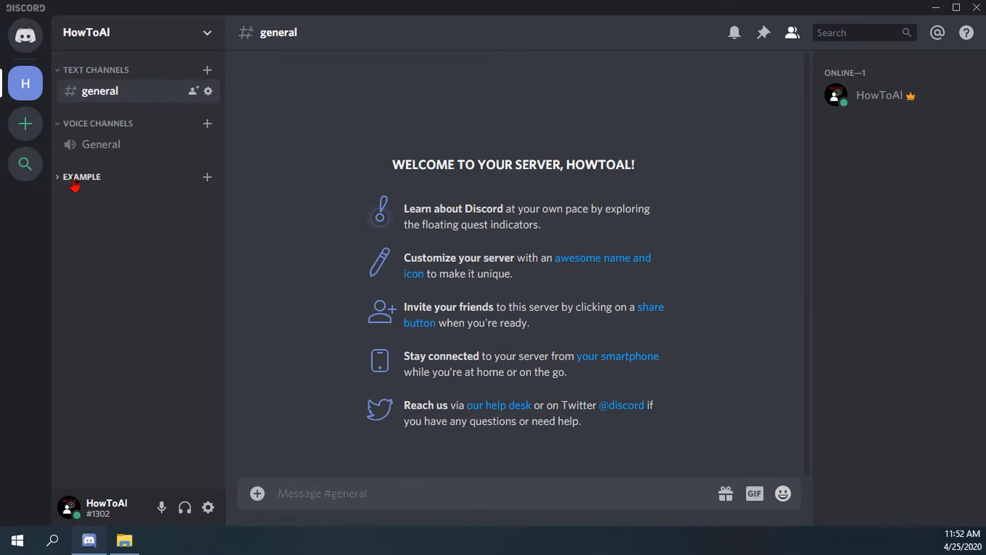
left_click(75, 181)
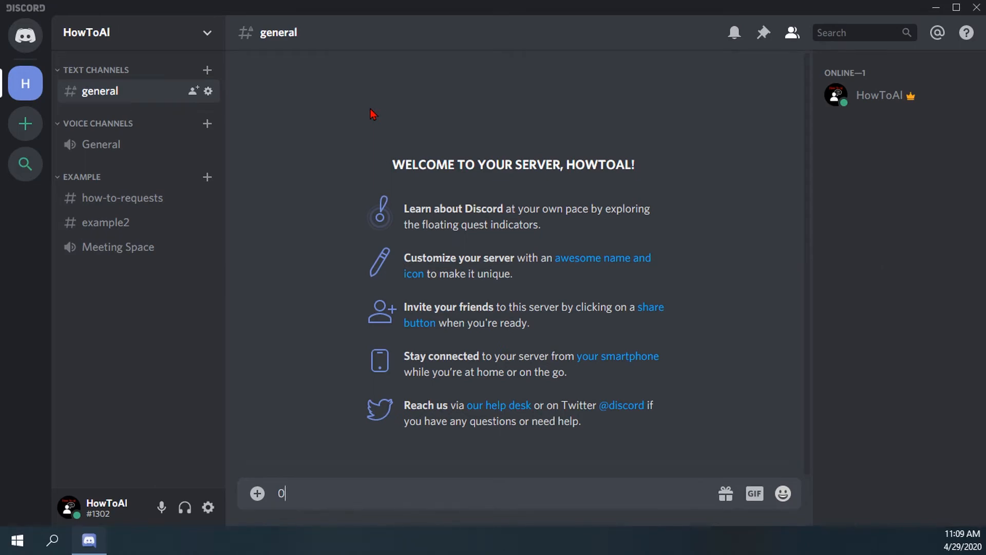
Clear the stray character from the message box and create a voice channel named AFK outside the categories.
key("BackSpace")
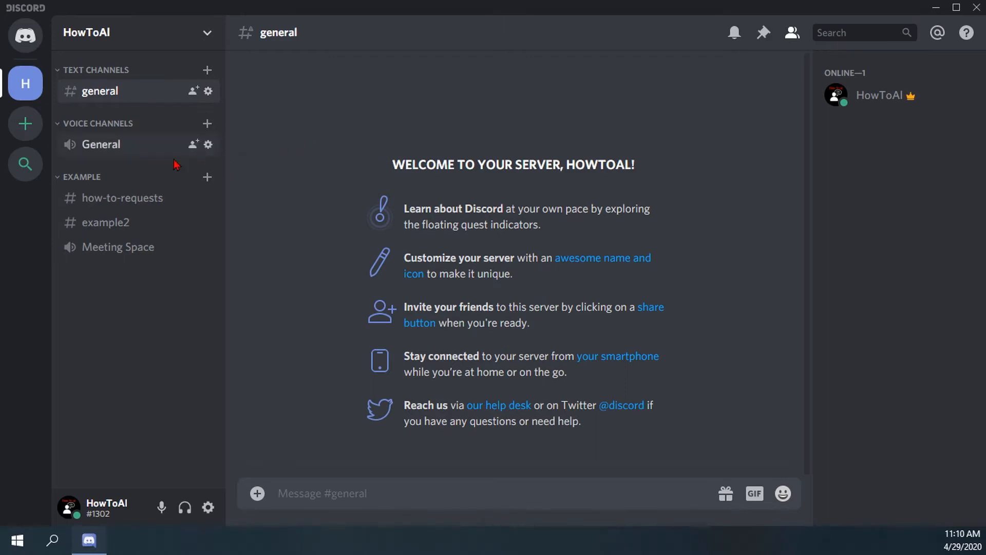
right_click(121, 271)
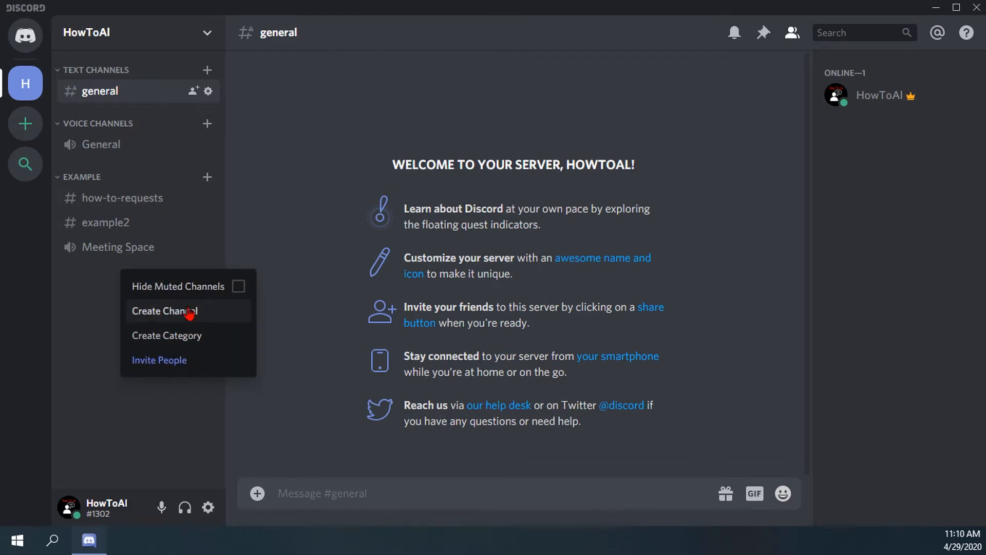
left_click(157, 311)
left_click(398, 252)
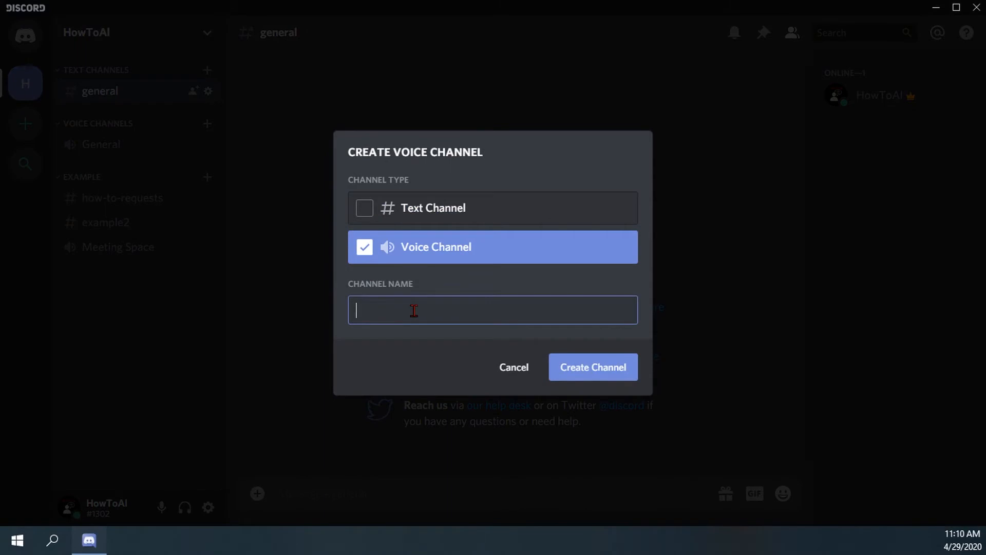
type("AFK")
left_click(599, 367)
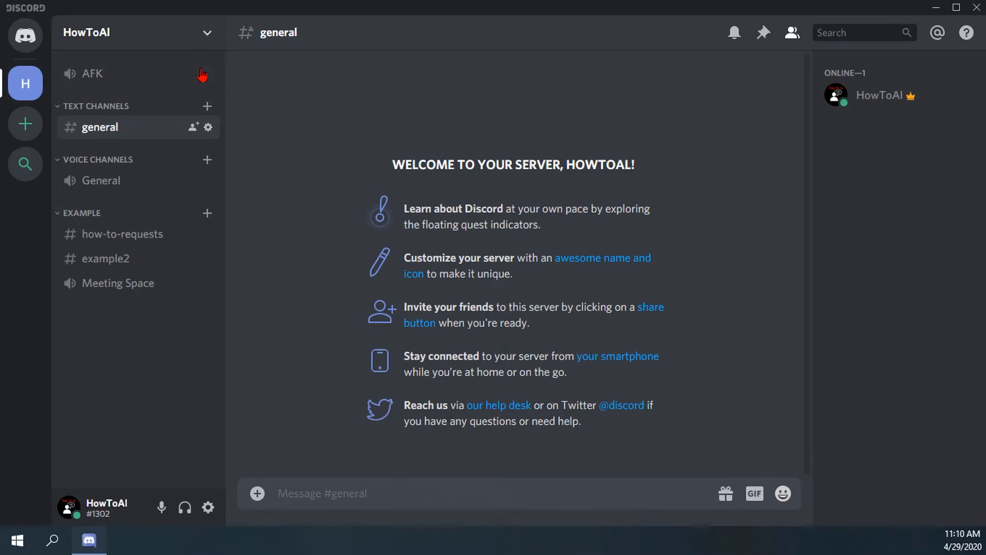
Open the server settings overview and choose the AFK voice channel as the server's AFK channel.
left_click(208, 35)
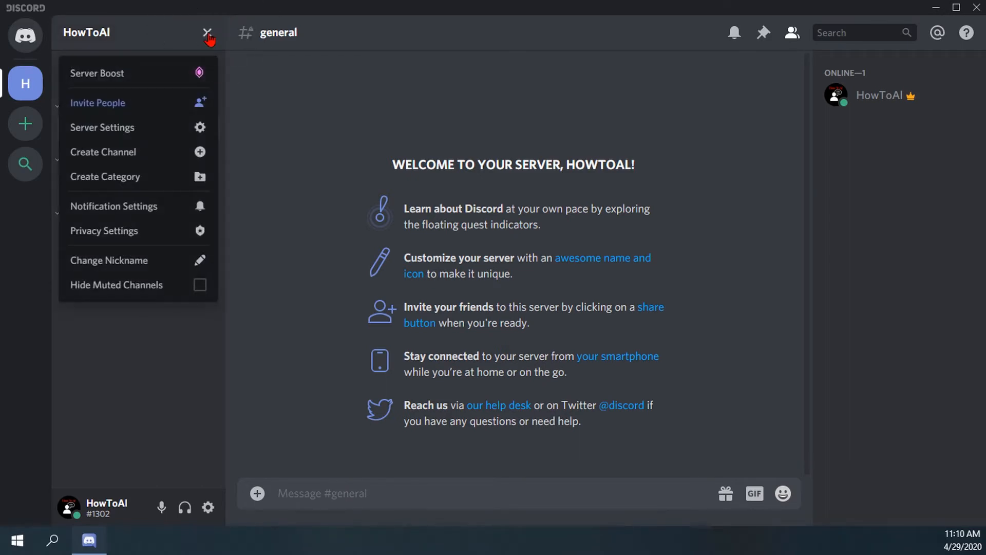
left_click(123, 137)
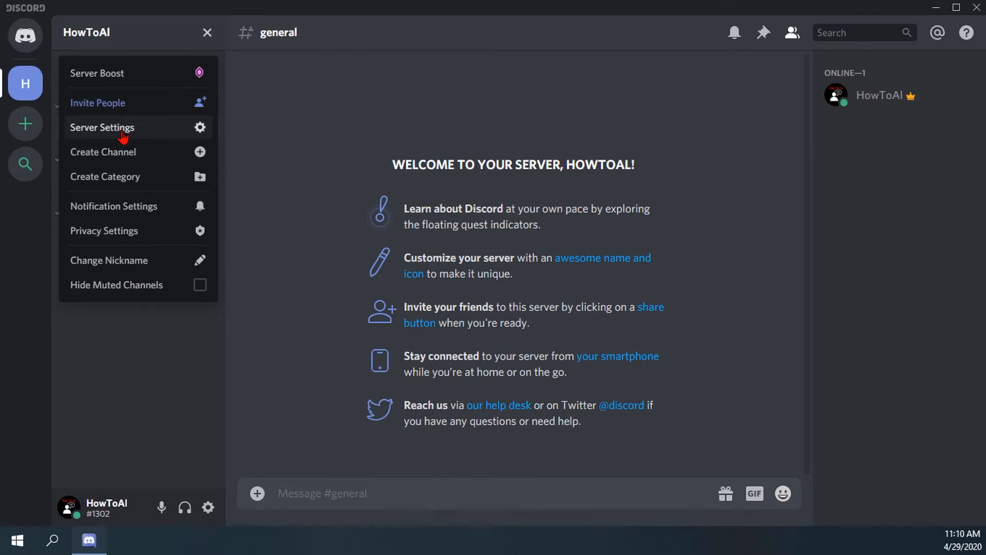
left_click(123, 137)
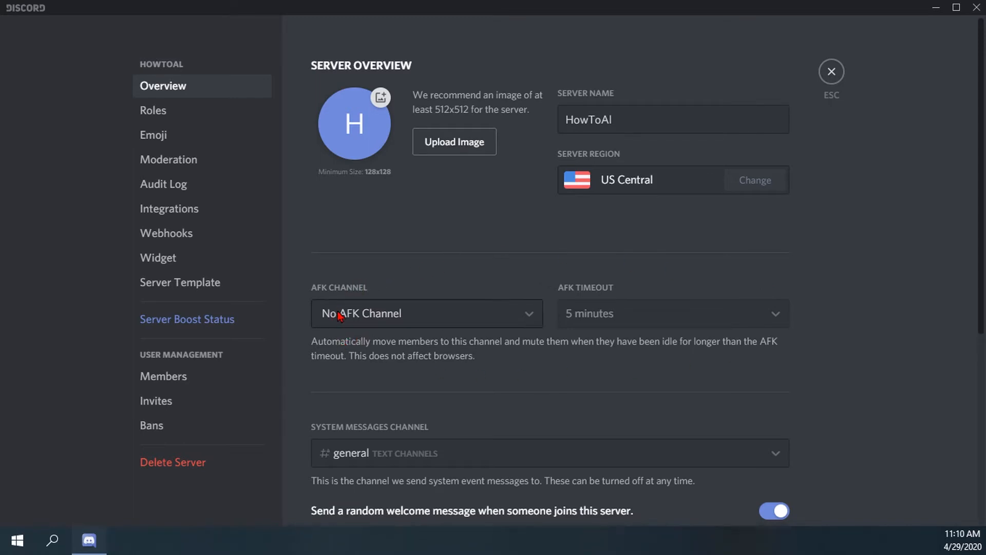
left_click(519, 321)
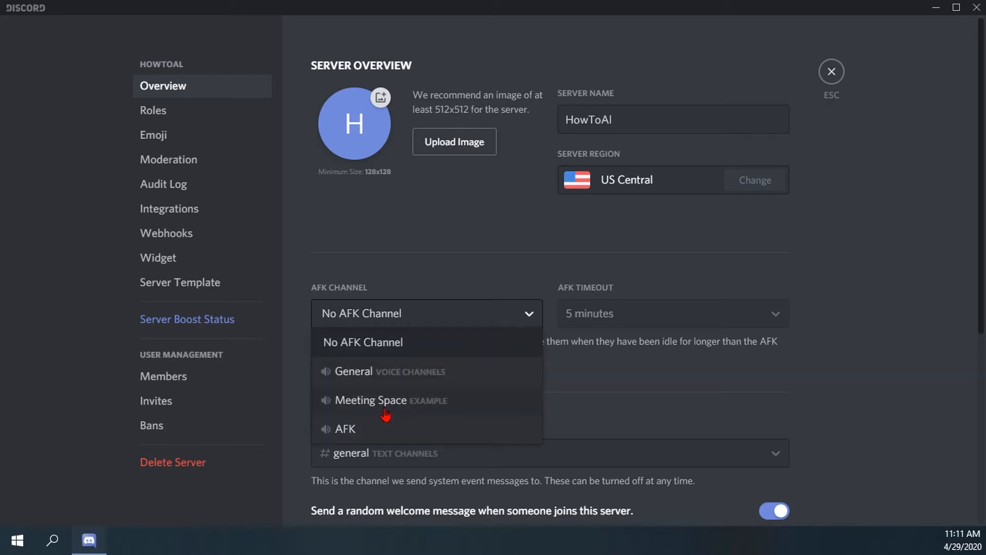
left_click(375, 435)
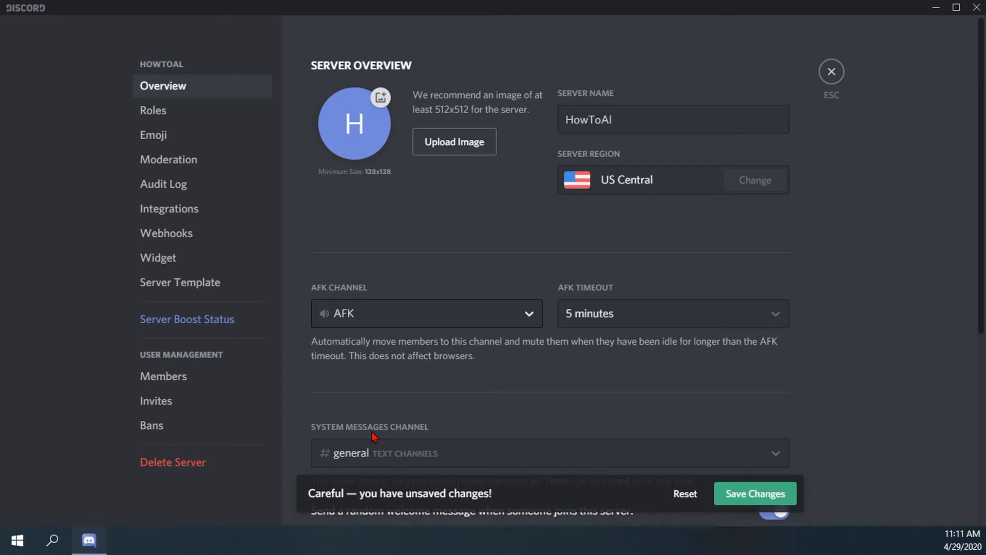
Set the AFK timeout to 15 minutes, save the changes and leave the server settings.
left_click(695, 315)
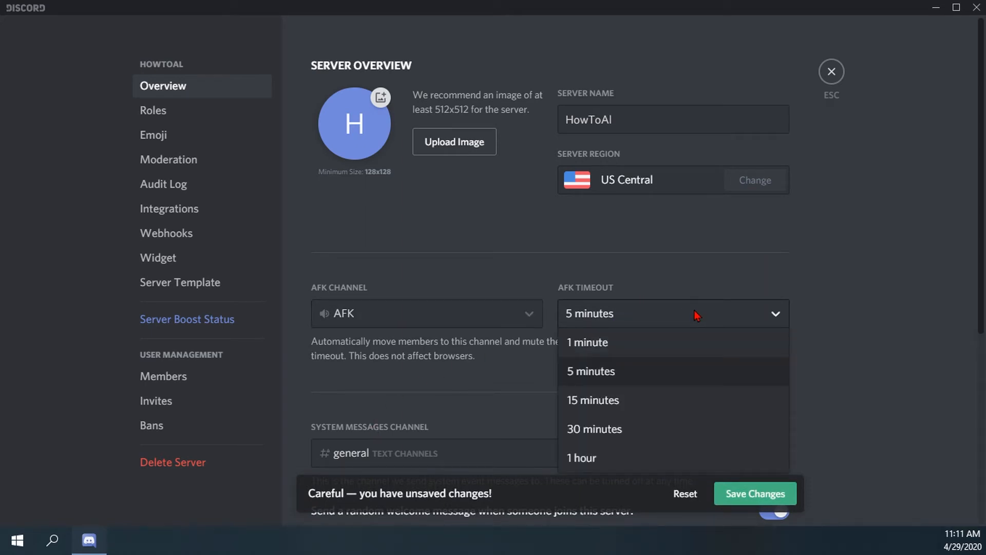
left_click(626, 402)
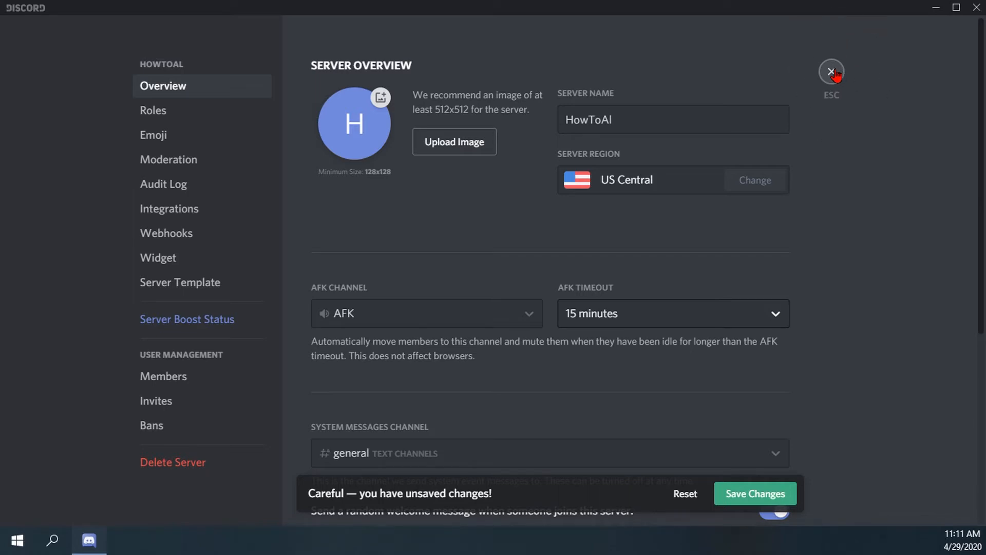
left_click(740, 499)
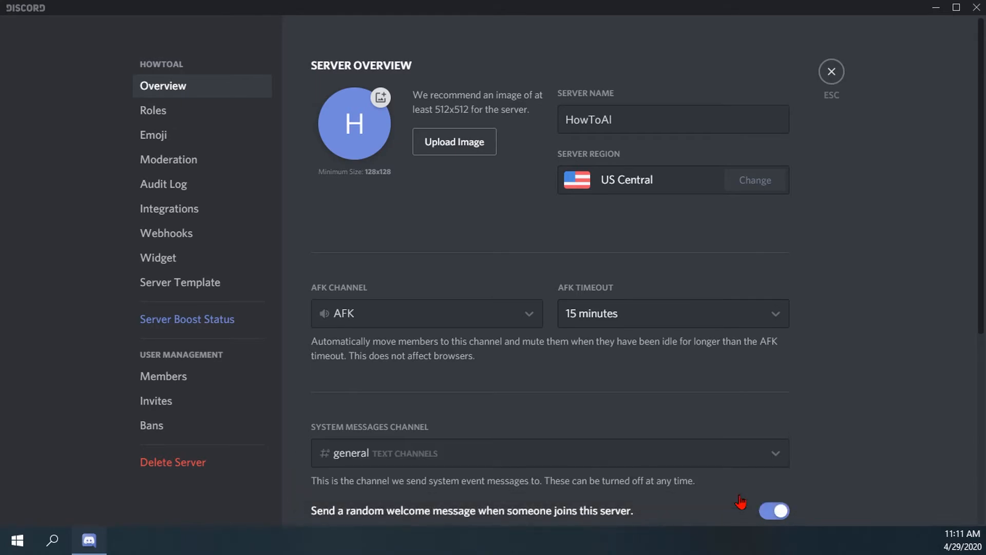
left_click(832, 72)
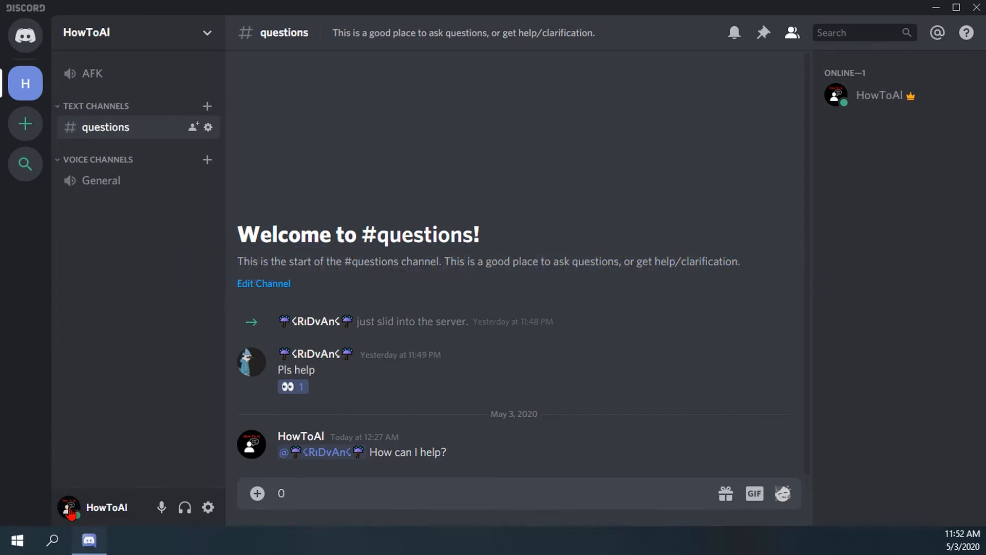
Switch the account's online status through Idle and Do Not Disturb to Invisible.
left_click(70, 512)
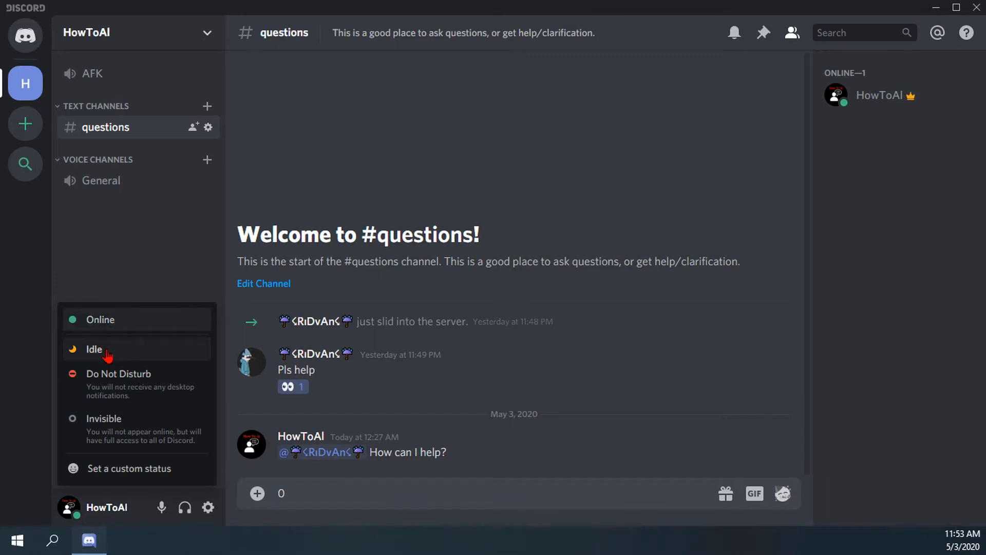
left_click(78, 349)
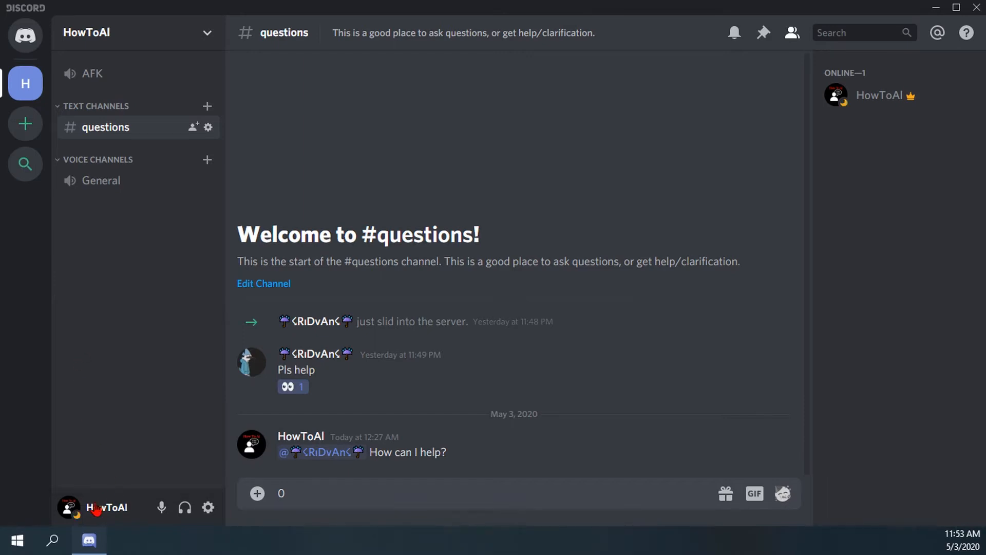
left_click(72, 509)
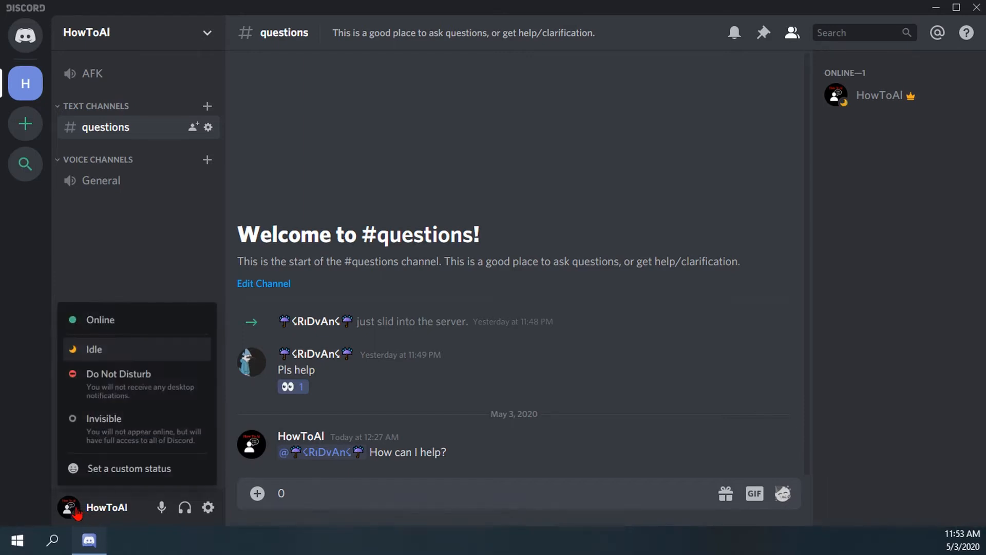
left_click(122, 388)
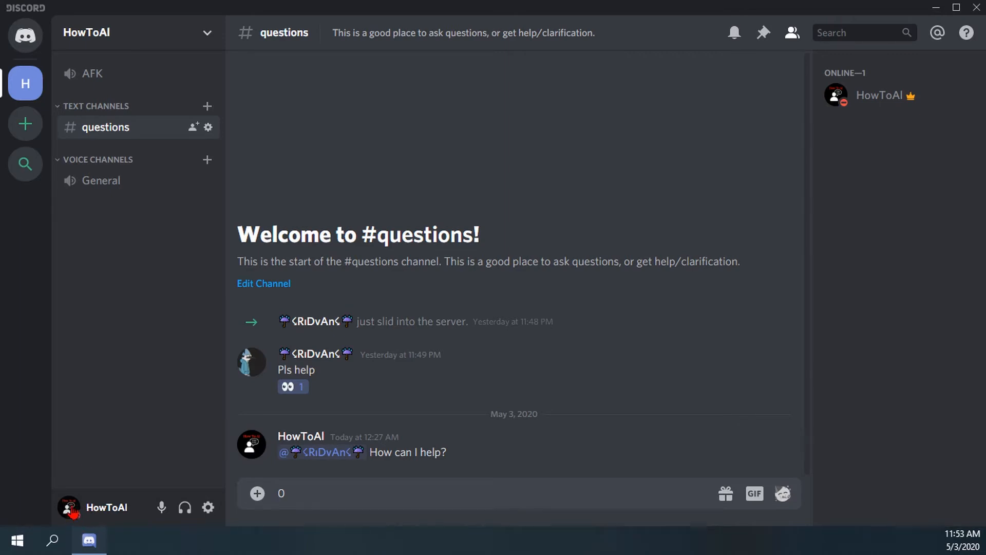
left_click(68, 508)
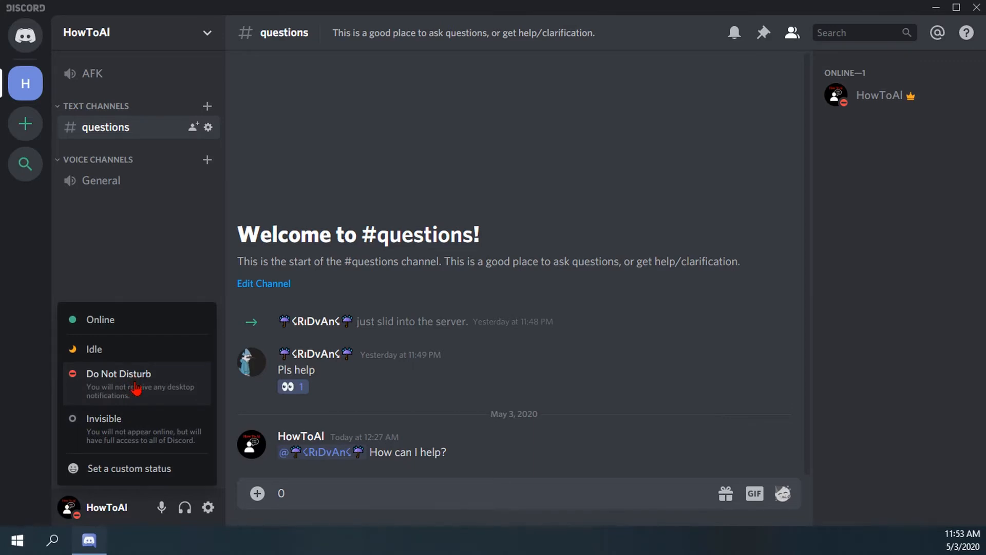
left_click(118, 437)
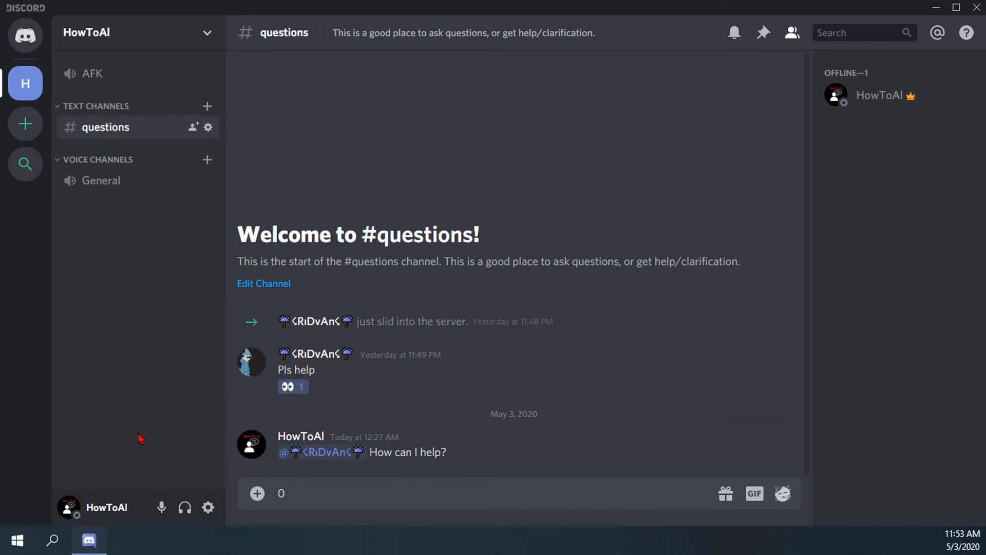
Start a custom status with the sloth emoji and the text "Just hangin out".
left_click(72, 517)
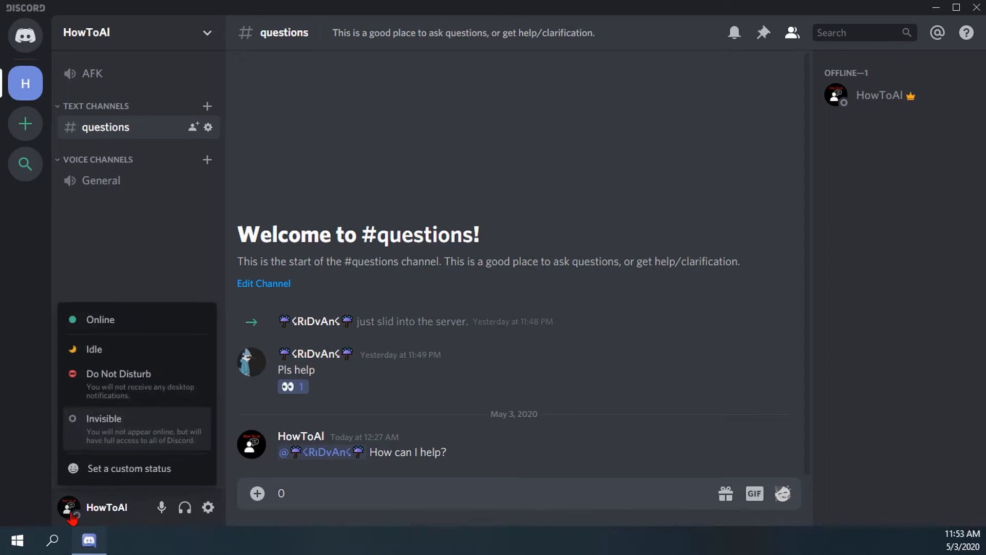
left_click(141, 474)
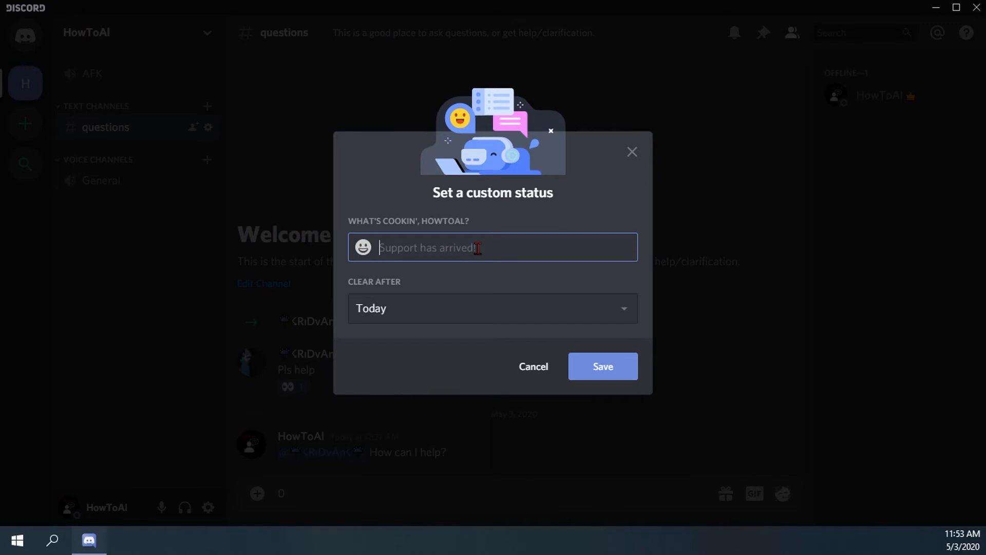
left_click(364, 250)
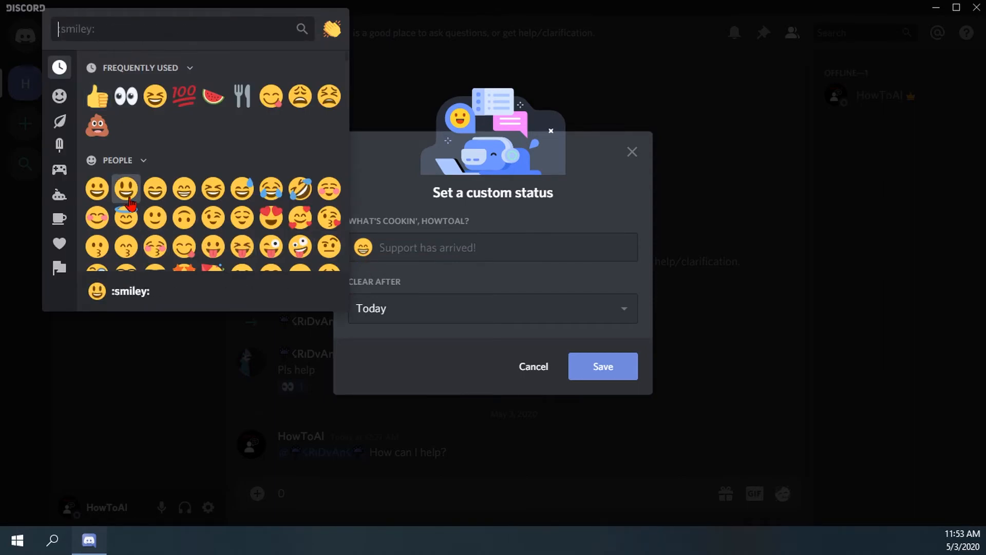
scroll(129, 204, "down", 15)
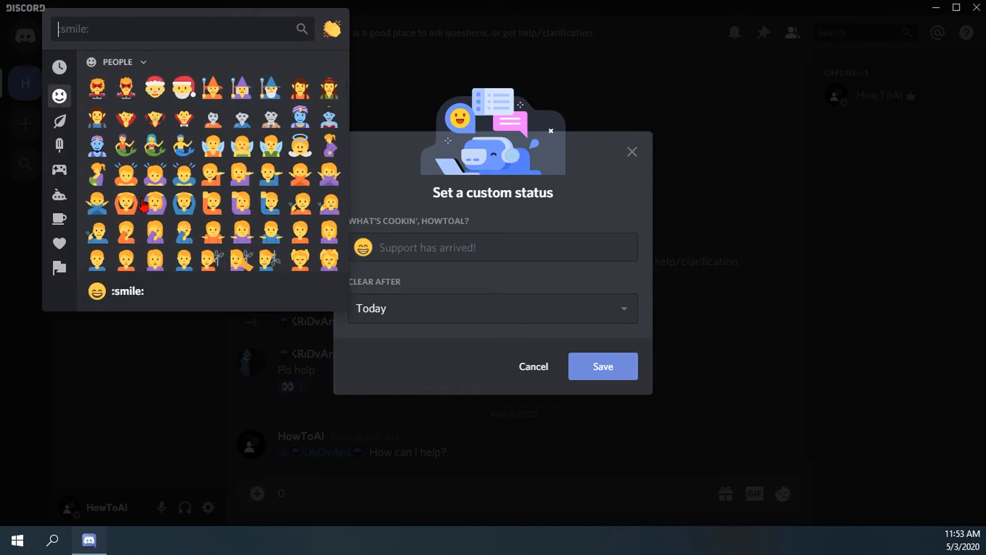
scroll(144, 205, "down", 8)
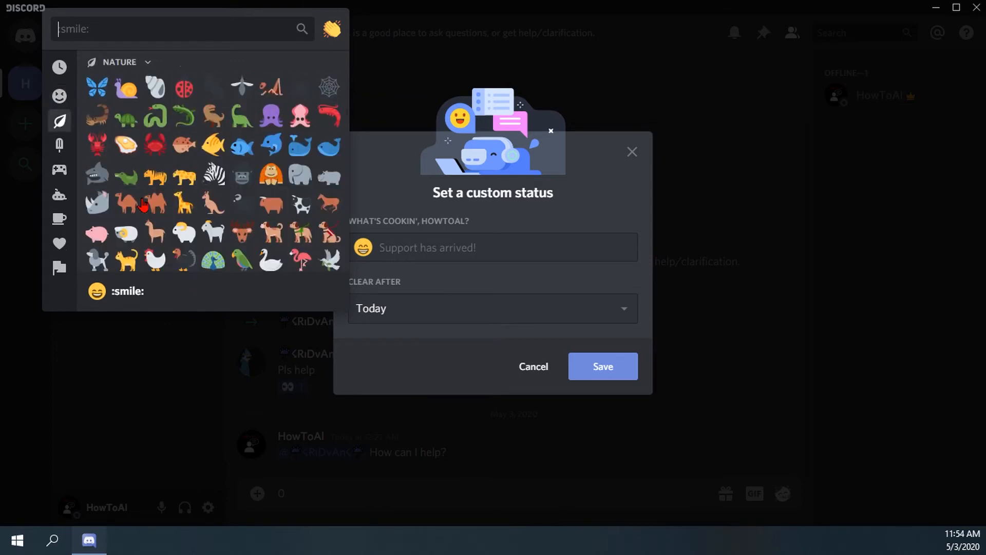
left_click(126, 239)
left_click(424, 247)
type("Just hangin out")
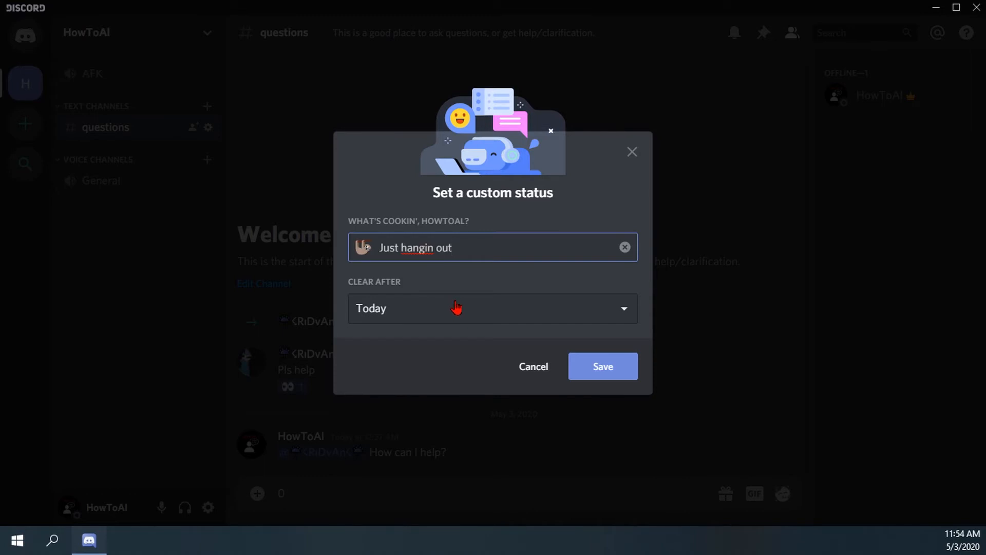
Set the custom status to Don't clear and save it.
left_click(458, 307)
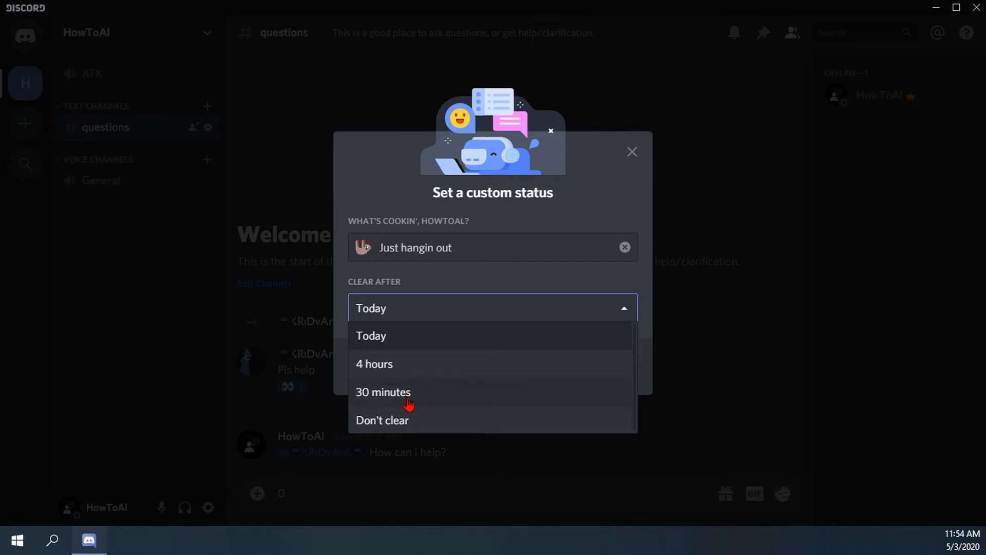
left_click(410, 422)
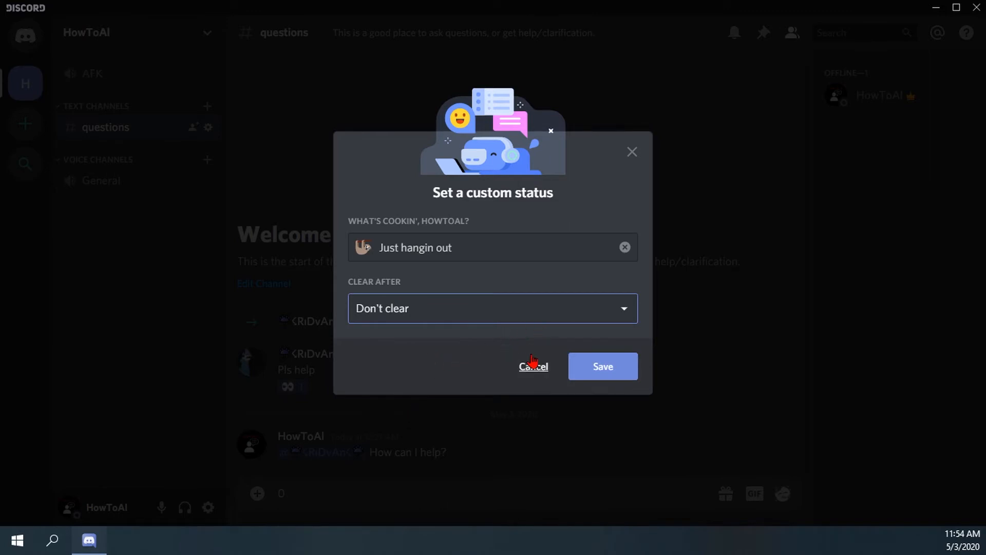
left_click(608, 375)
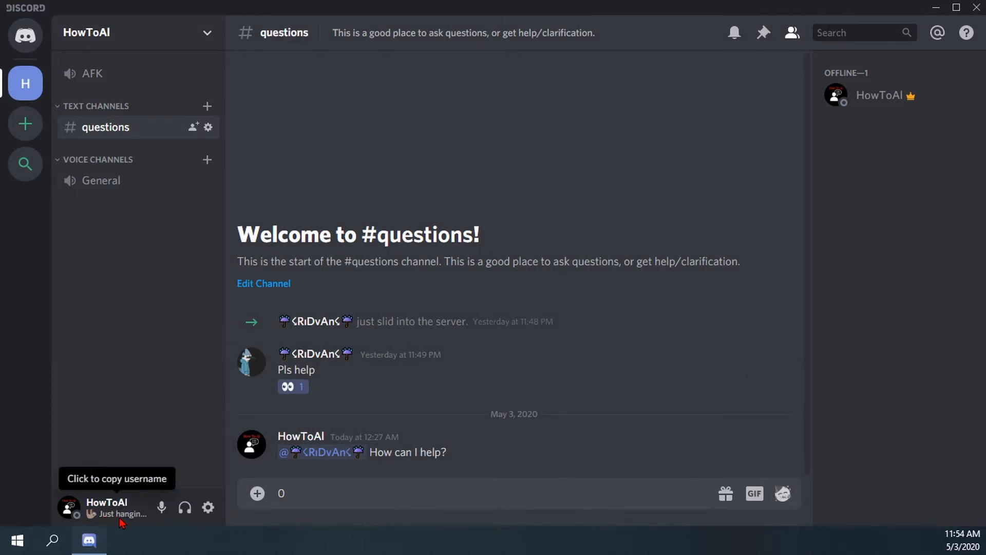
Switch the account's online status to Online.
left_click(71, 512)
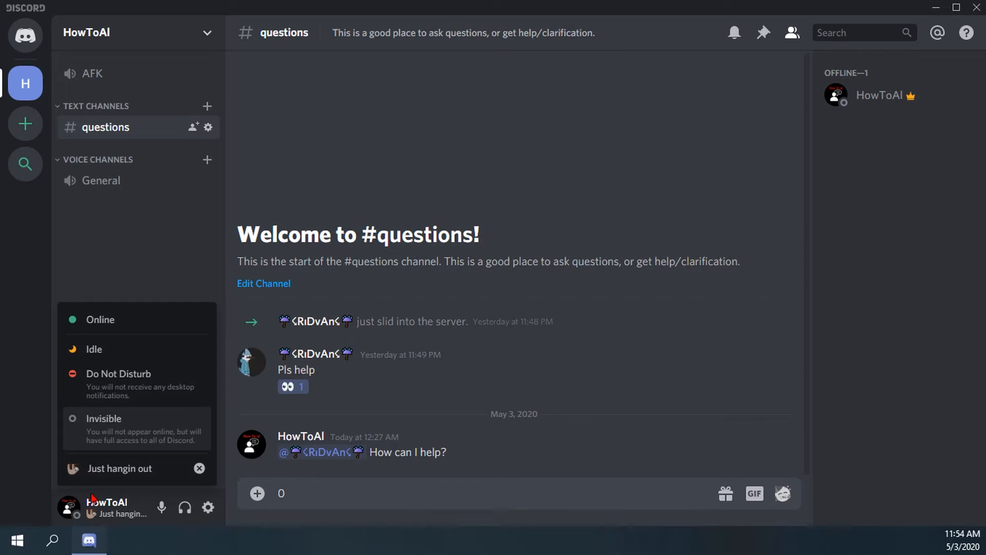
left_click(102, 321)
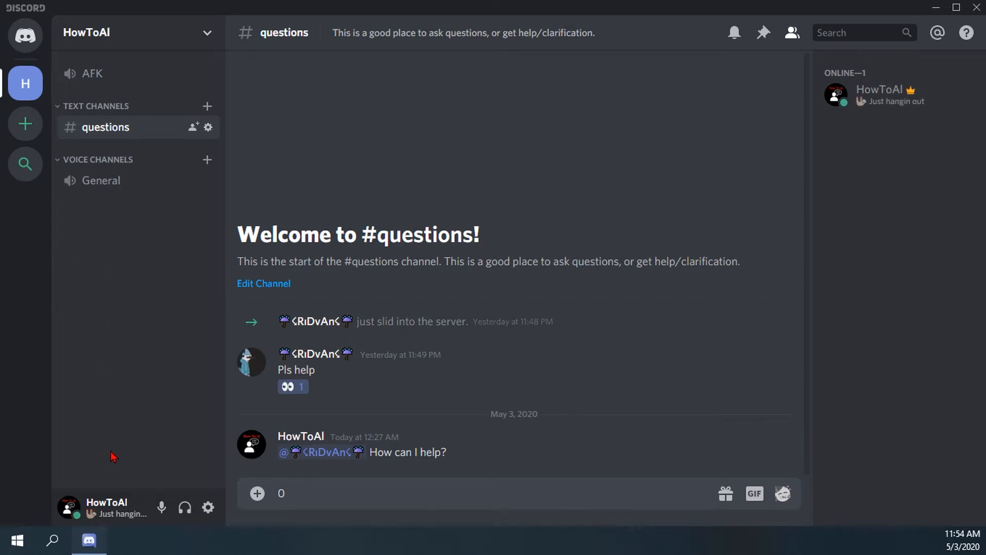
key("ctrl")
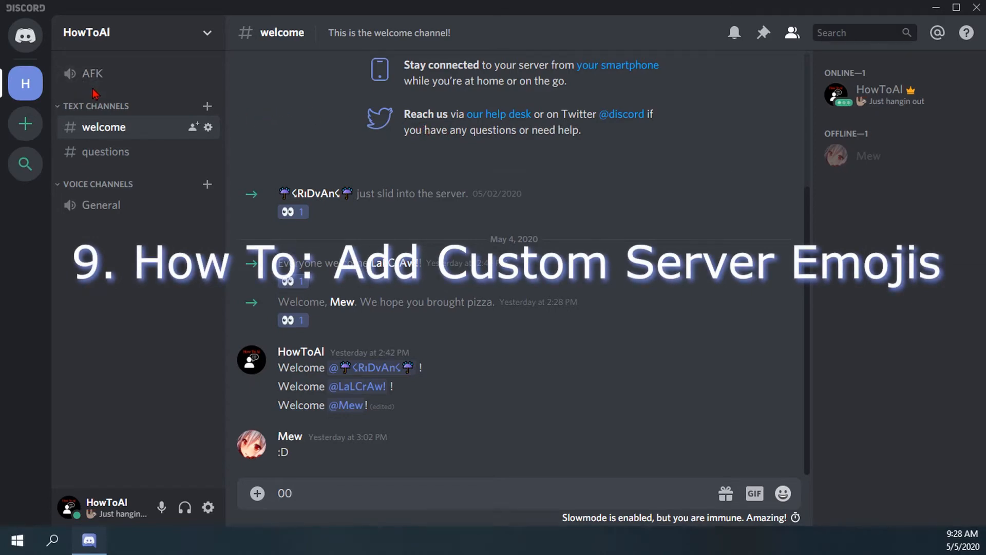
Open the server's emoji settings and upload HowToAlLogo.png as a custom emoji.
left_click(207, 34)
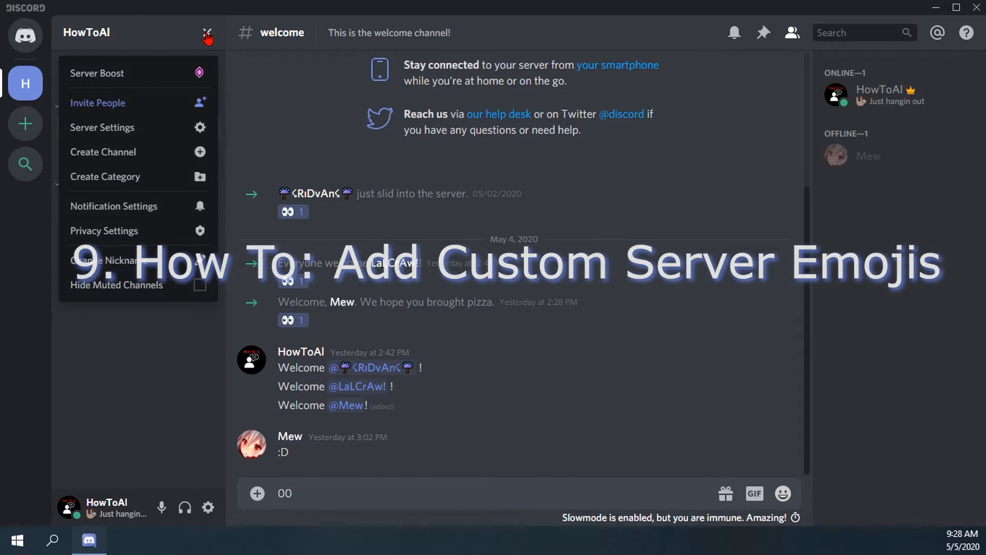
left_click(139, 133)
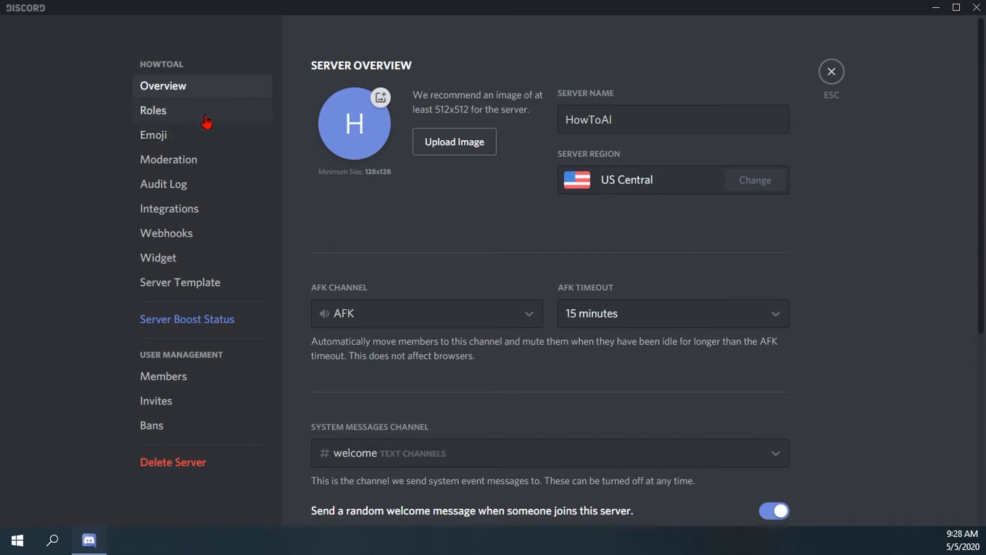
left_click(200, 140)
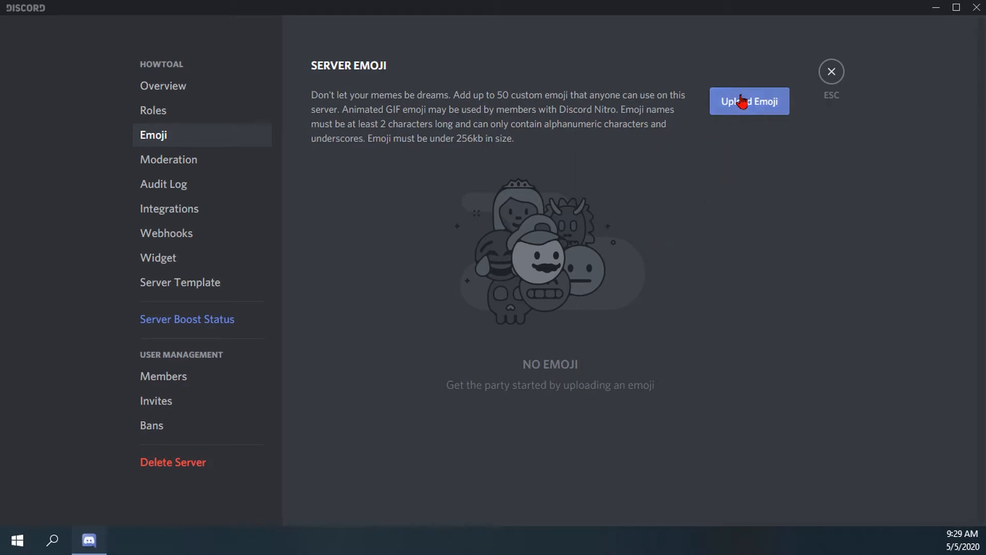
left_click(749, 112)
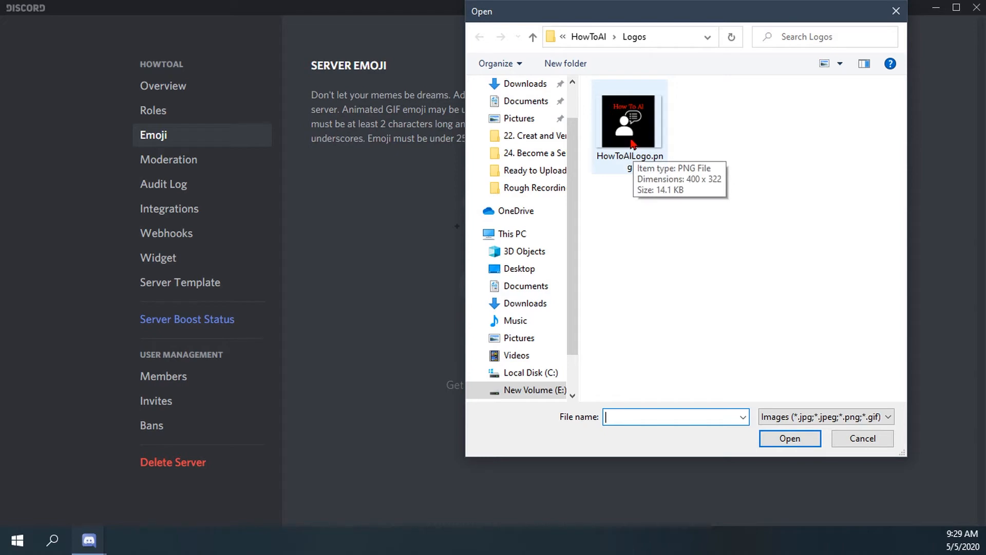
left_click(635, 139)
left_click(807, 441)
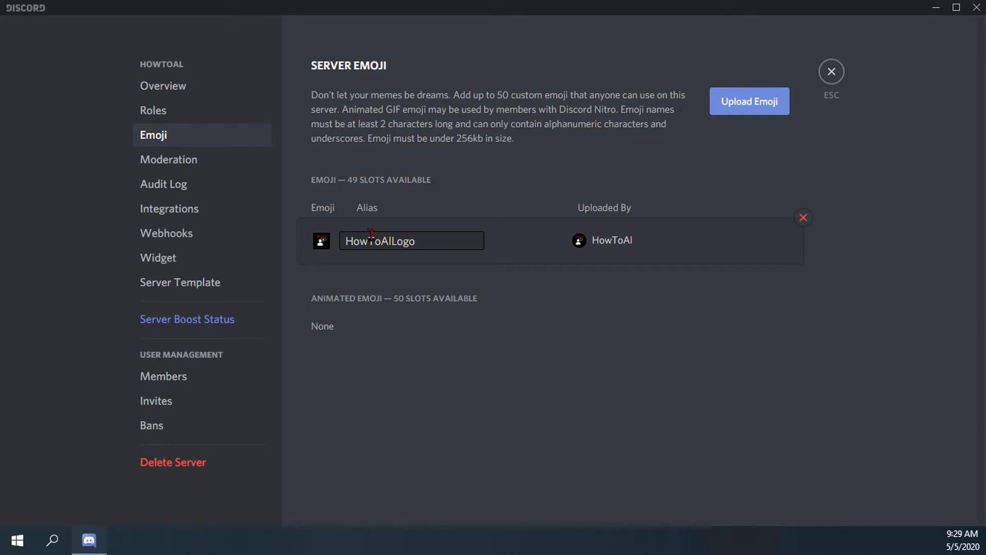
Rename the uploaded emoji's alias to HTA.
left_click(414, 242)
key("BackSpace")
key("BackSpace")
key("BackSpace")
key("BackSpace")
key("BackSpace")
key("BackSpace")
key("BackSpace")
key("BackSpace")
key("BackSpace")
key("BackSpace")
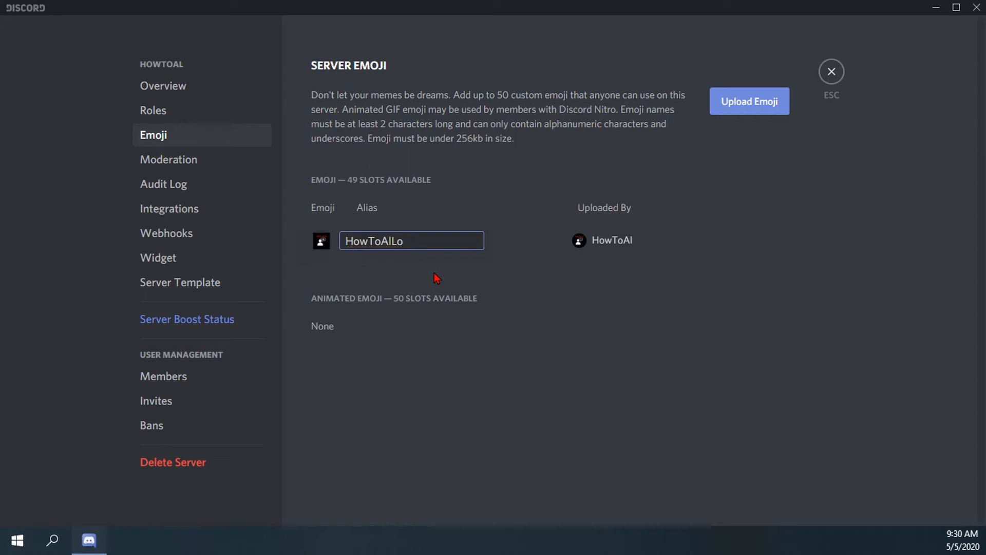
type("TA")
left_click(577, 271)
mouse_move(332, 247)
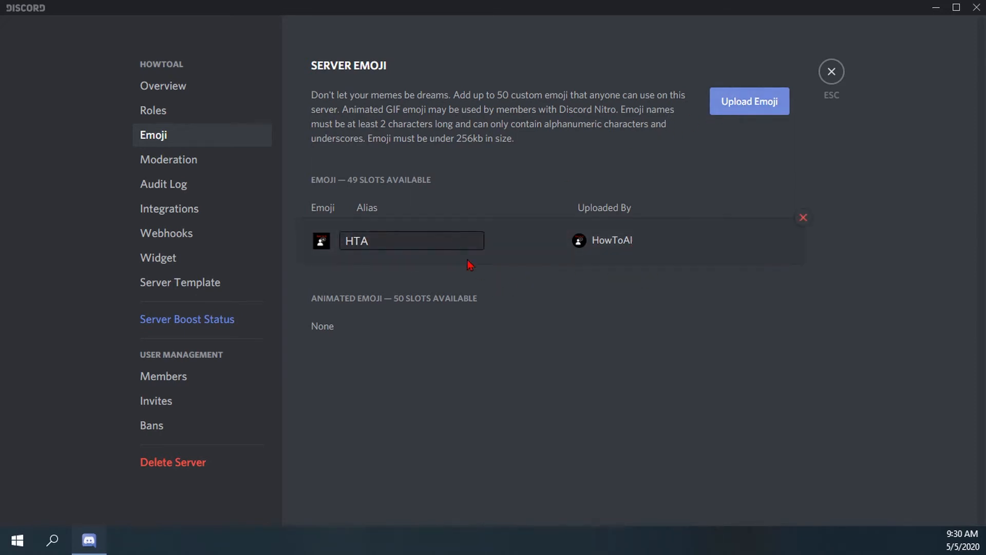
Leave the server settings, clear the stray characters from the welcome channel's message box and post the custom emoji with :HTA:.
left_click(833, 71)
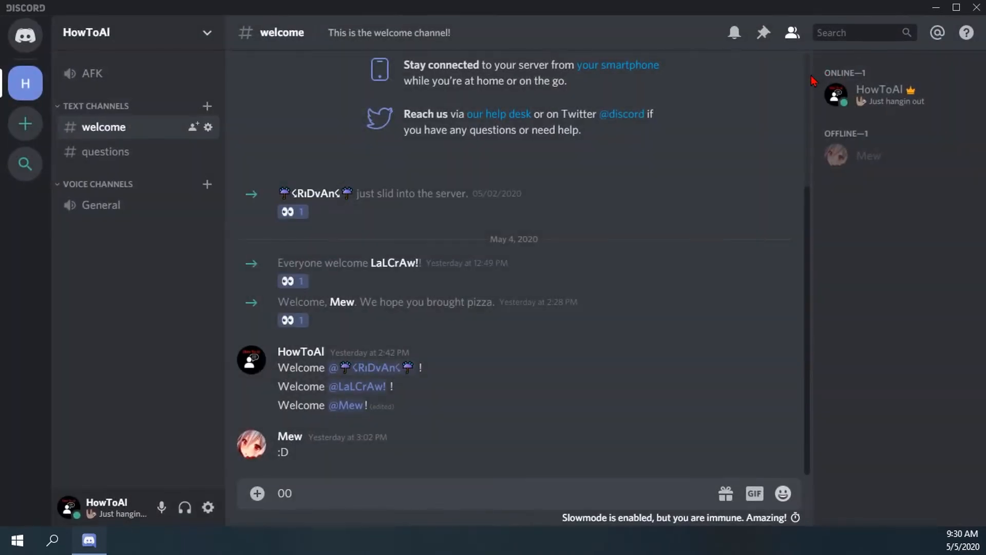
key("BackSpace")
key("BackSpace")
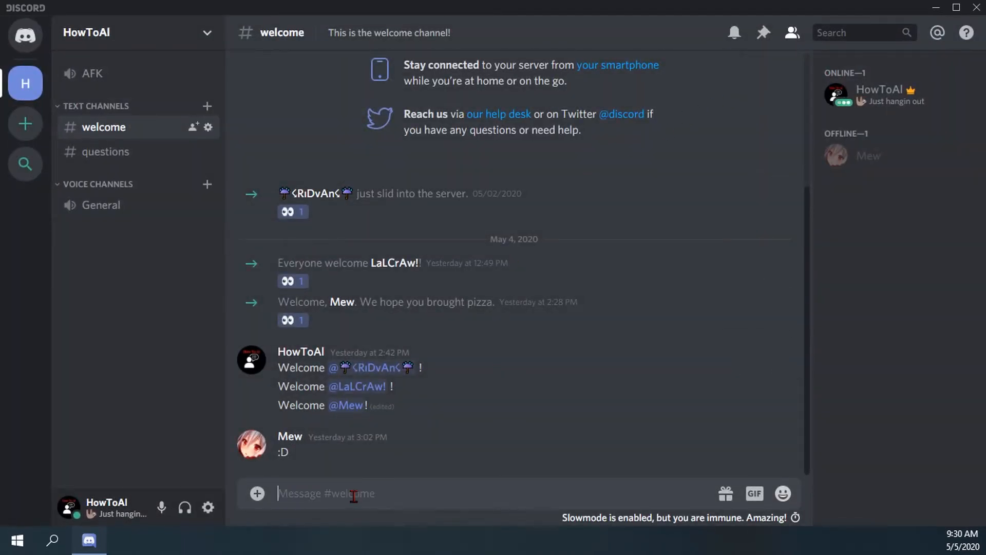
type(":HTA")
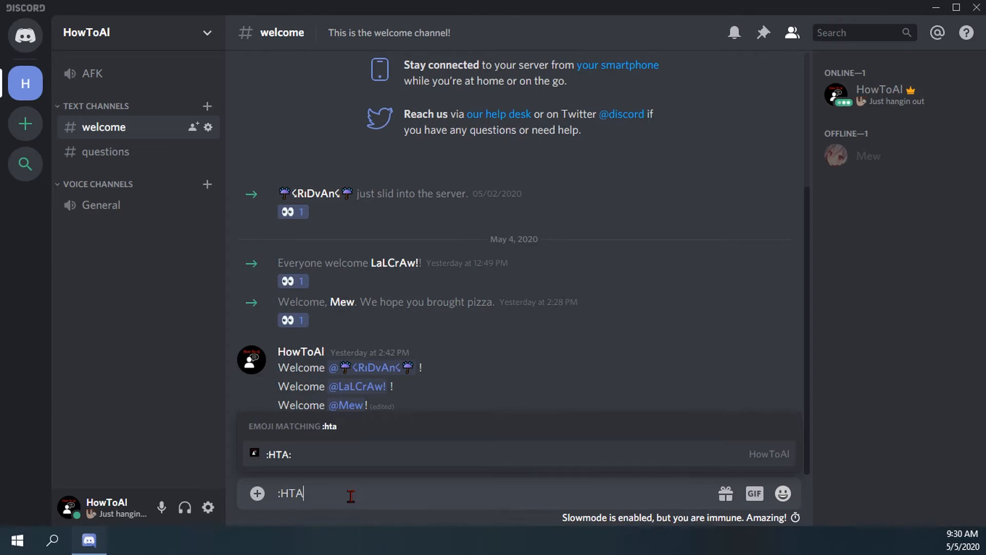
type(":")
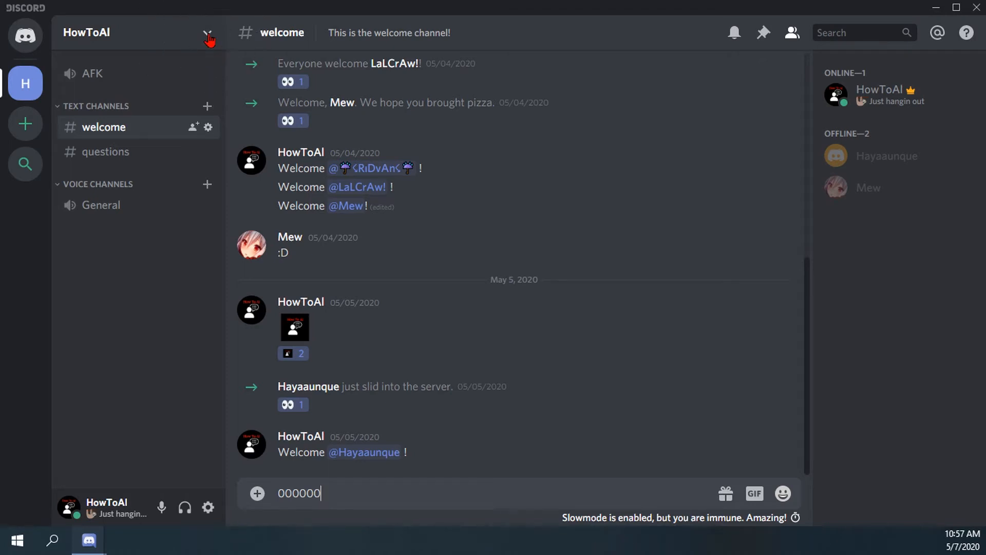
Open the server settings overview and apply HowToAlLogo.png as the server picture at the smallest zoom.
left_click(207, 35)
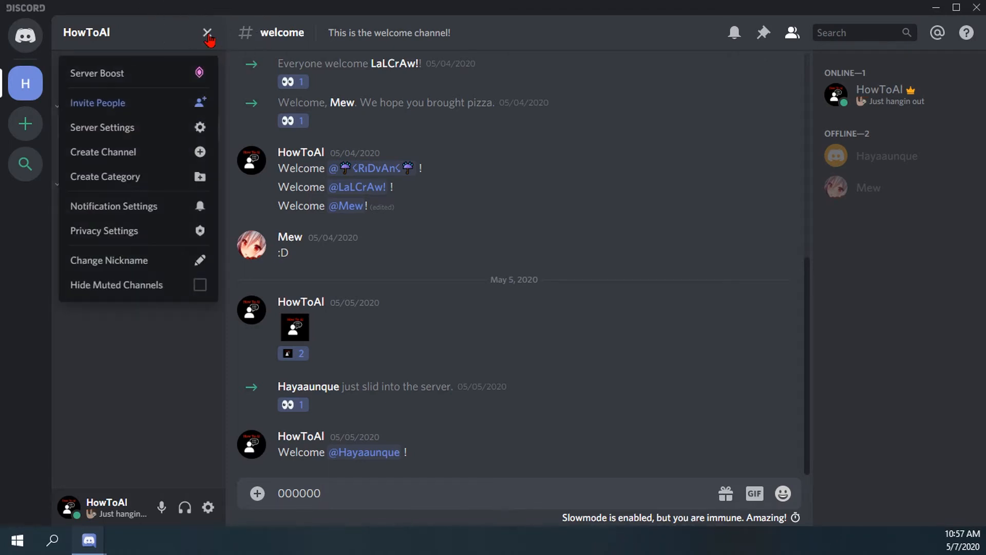
left_click(152, 129)
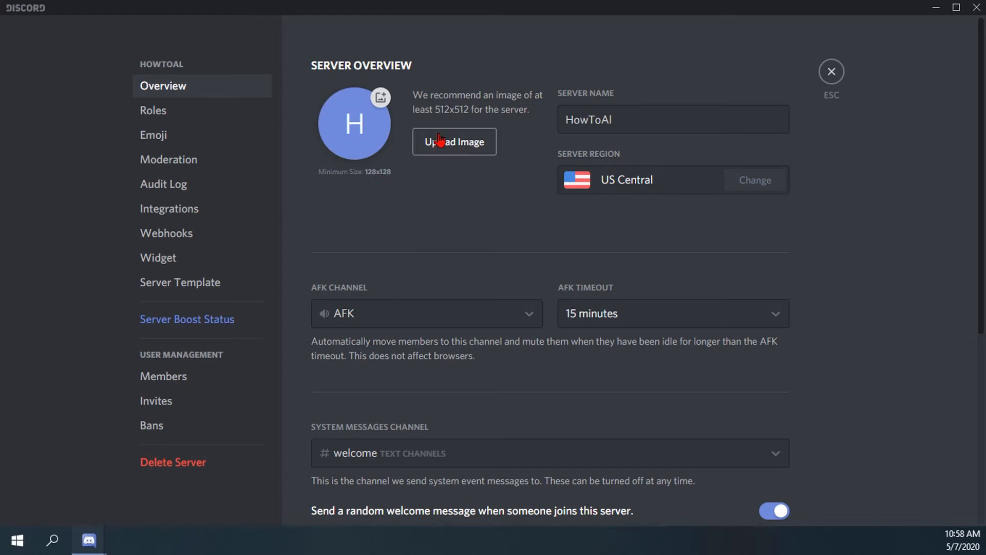
left_click(453, 148)
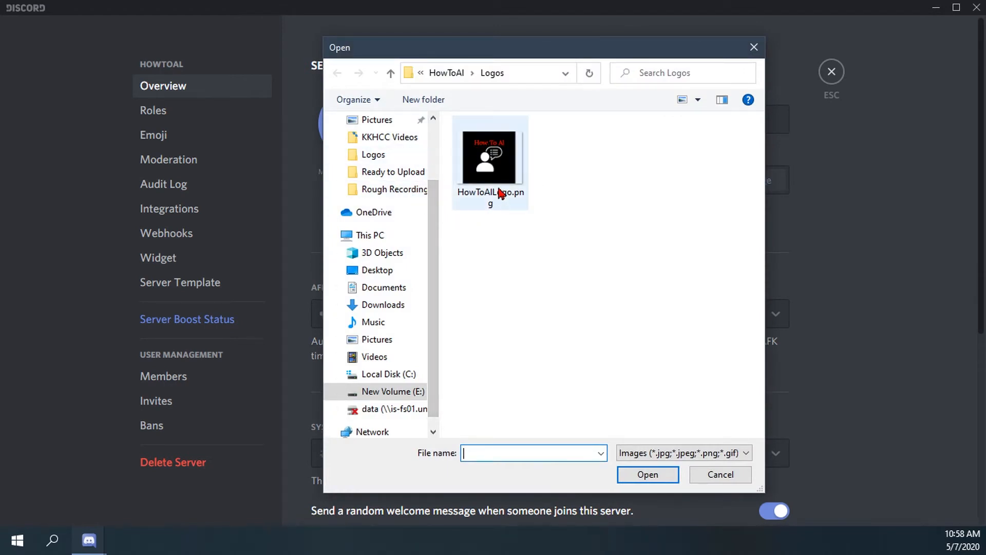
left_click(489, 169)
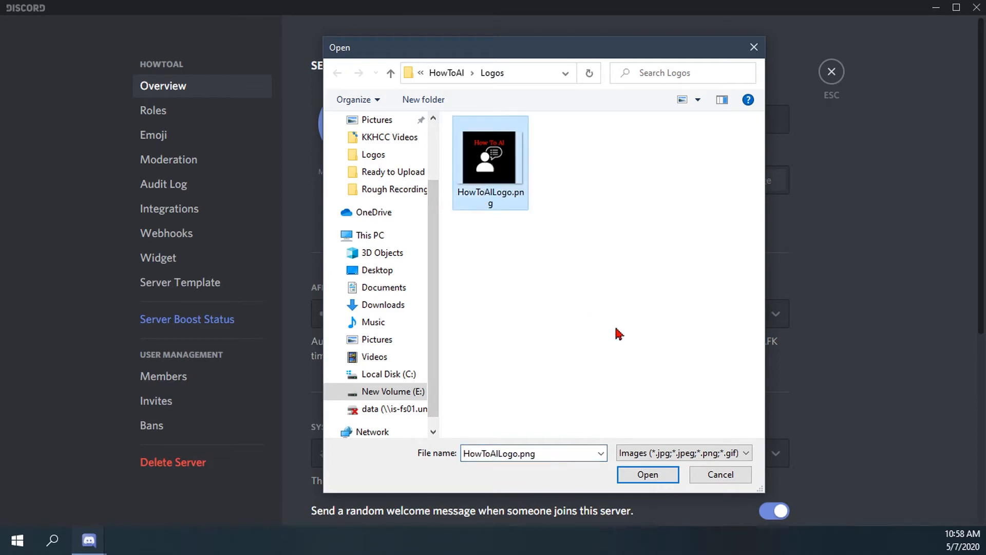
left_click(643, 477)
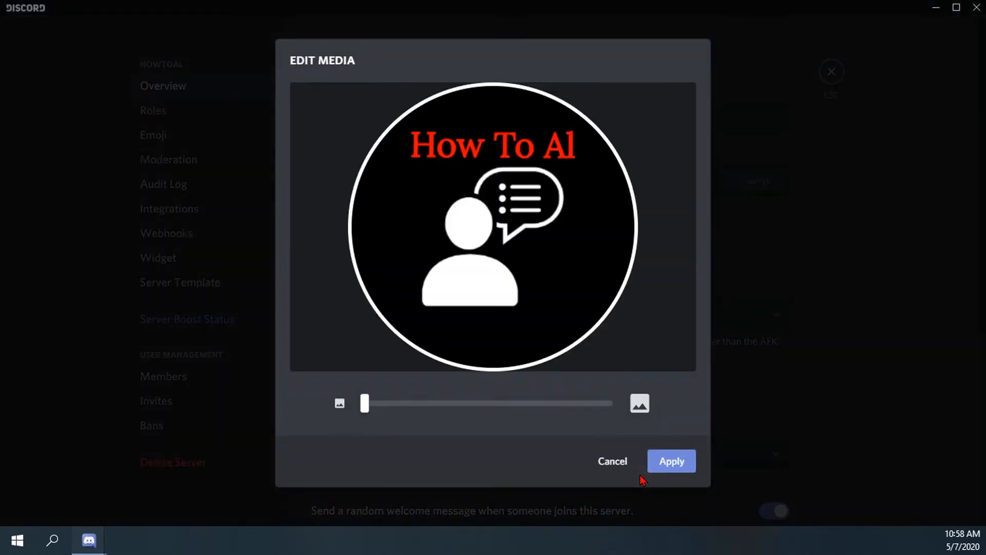
left_click_drag(365, 403, 320, 387)
left_click(673, 461)
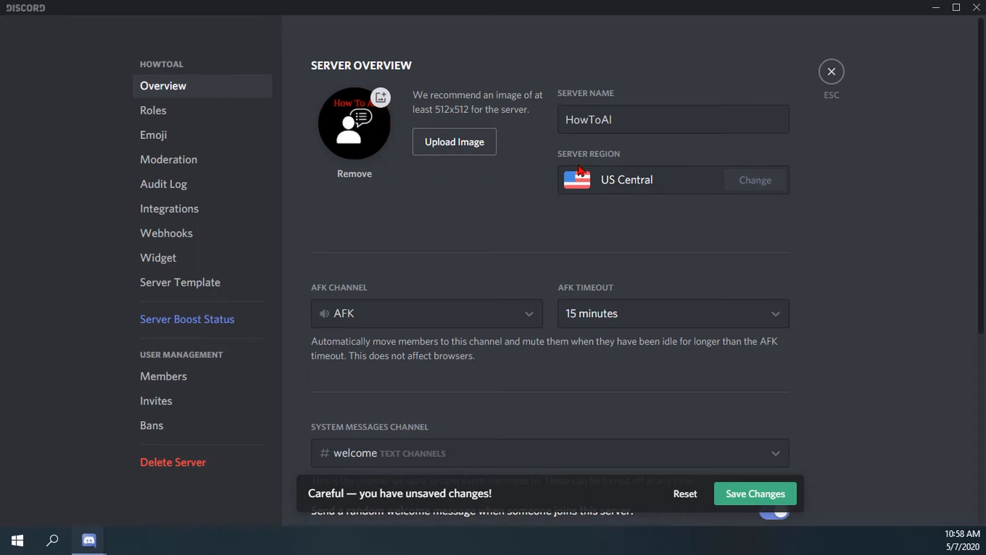
Save the server picture change and leave the server settings.
left_click(833, 72)
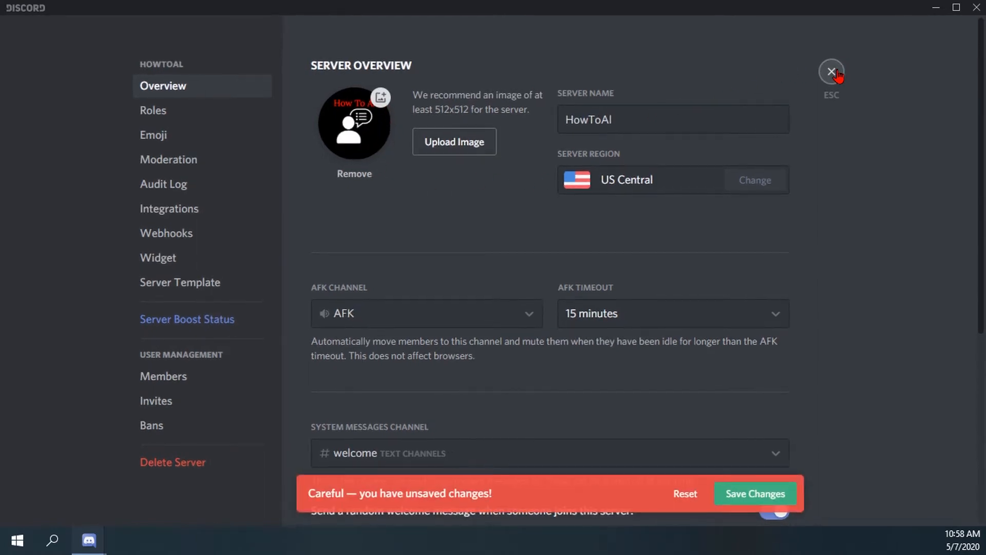
left_click(756, 495)
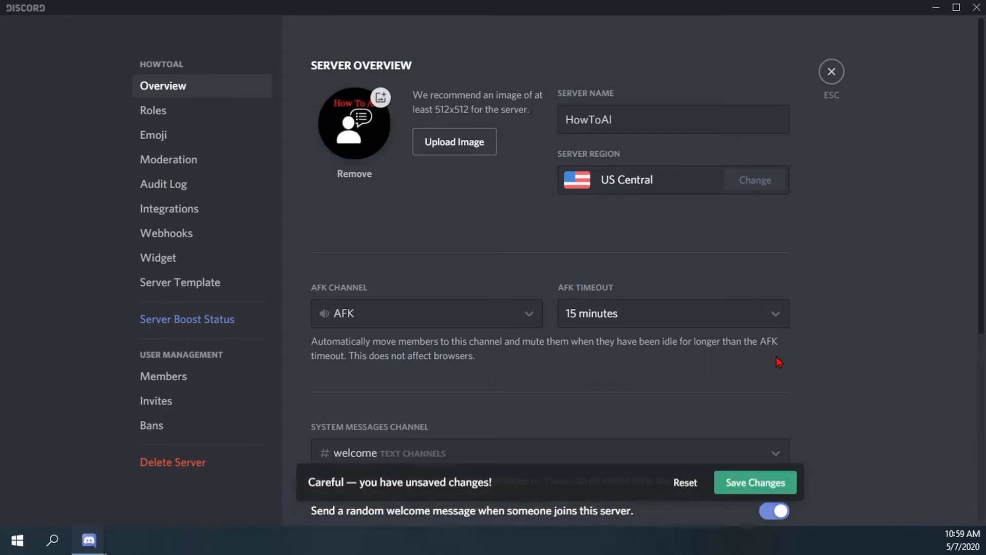
left_click(832, 72)
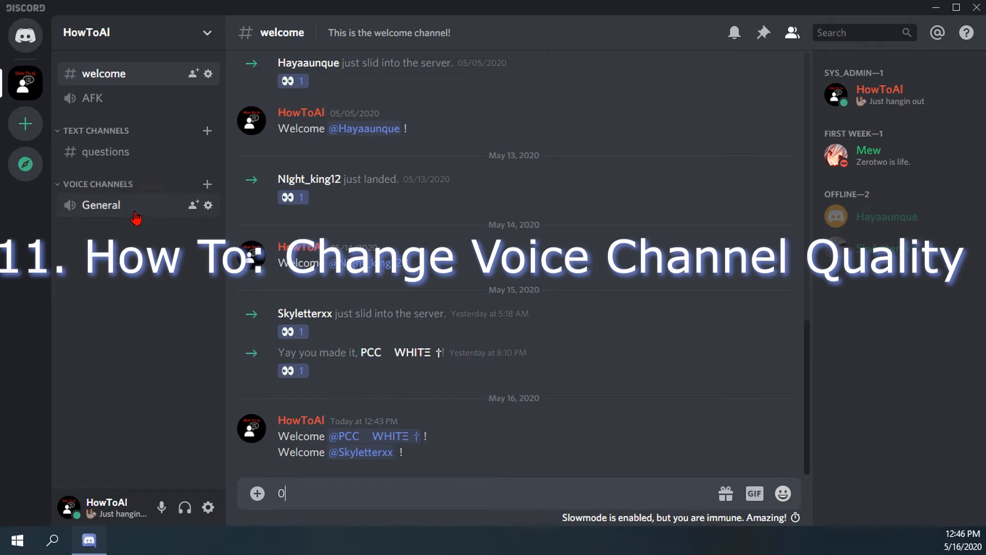
Raise the General voice channel's bitrate to 96kbps, then lower it to about 40kbps and save the change.
left_click(208, 205)
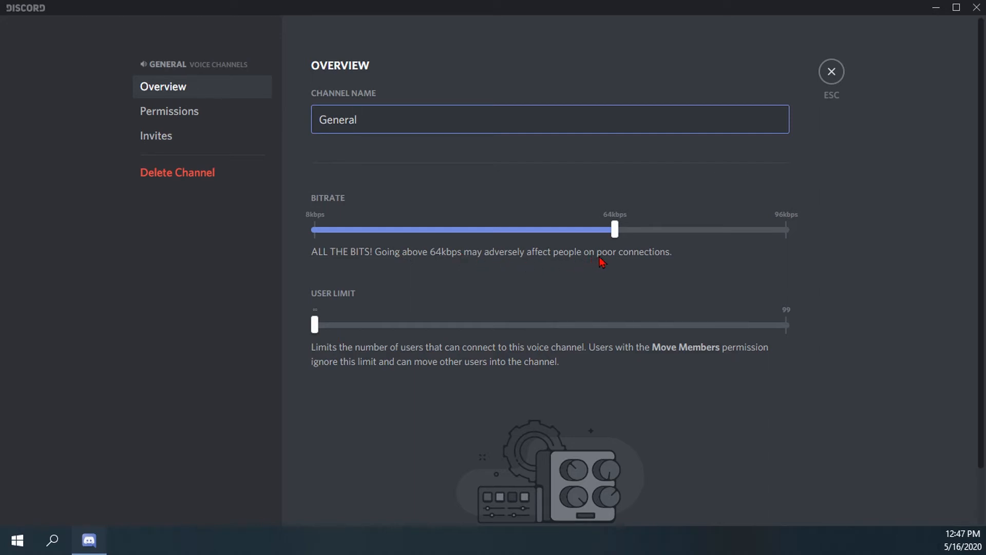
mouse_move(617, 230)
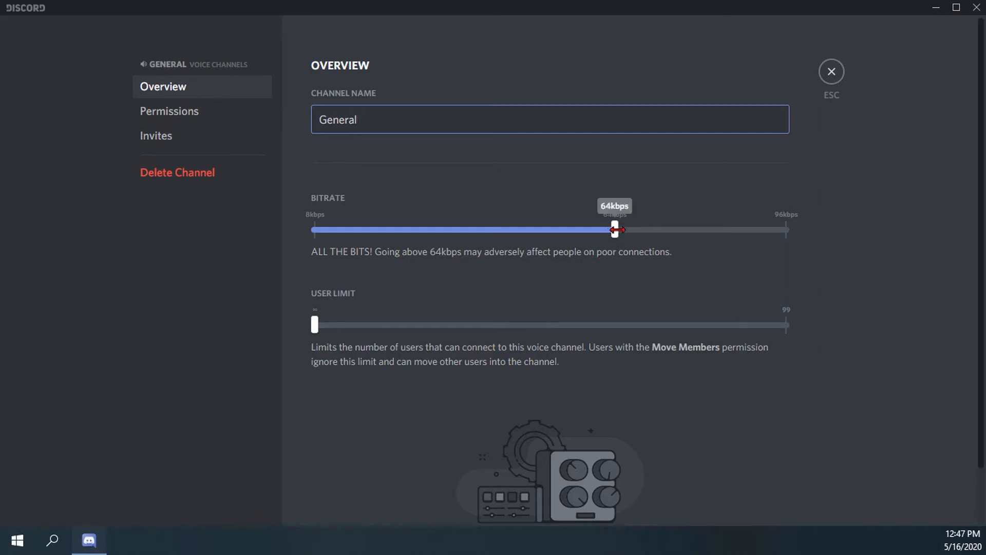
left_click_drag(617, 230, 796, 253)
mouse_move(786, 232)
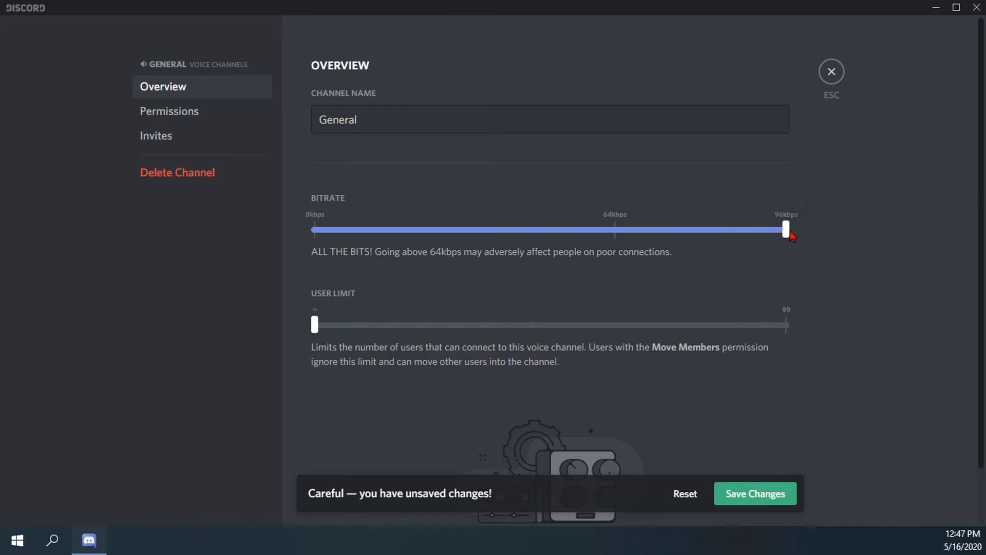
left_click_drag(786, 230, 487, 237)
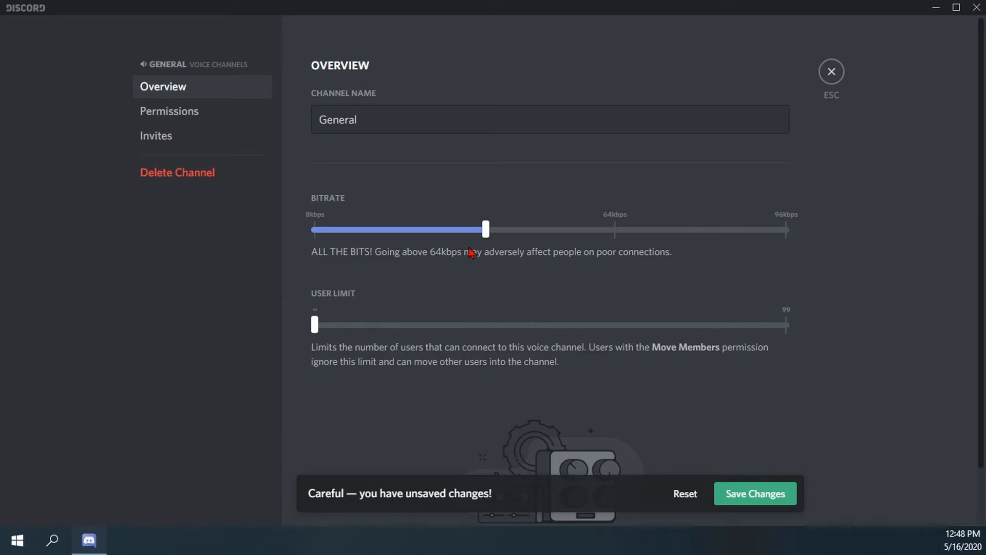
left_click(775, 497)
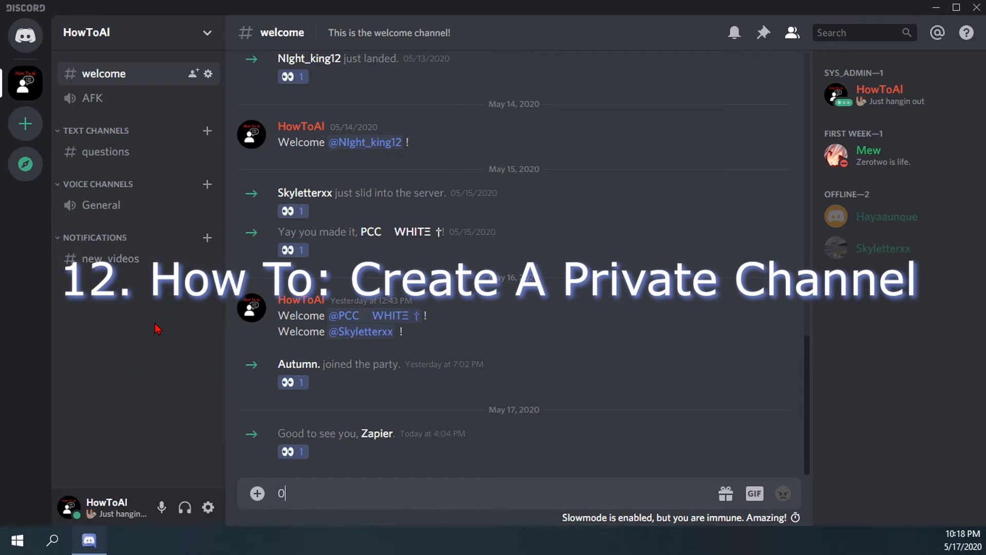
Start a new server text channel named top-dawgs and make it a private channel.
right_click(135, 309)
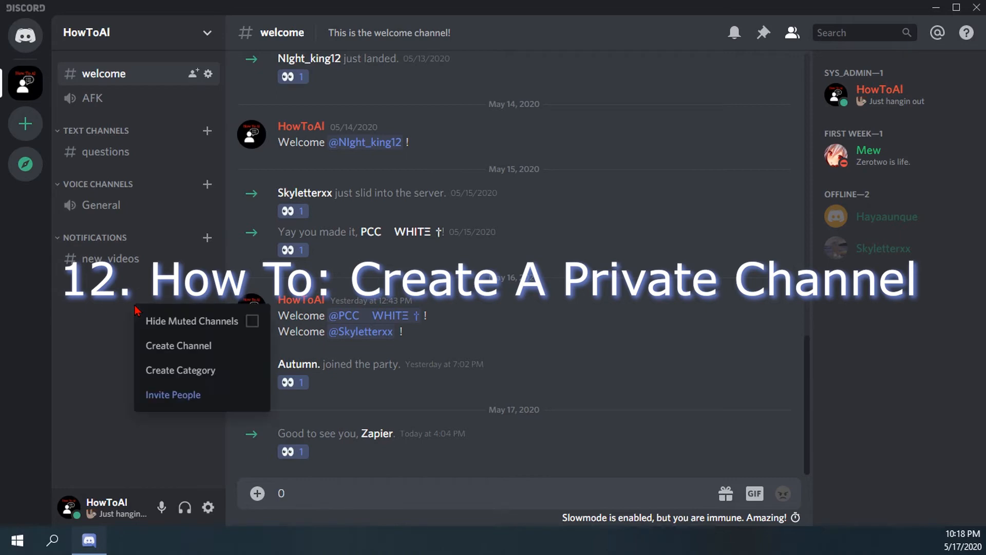
left_click(182, 349)
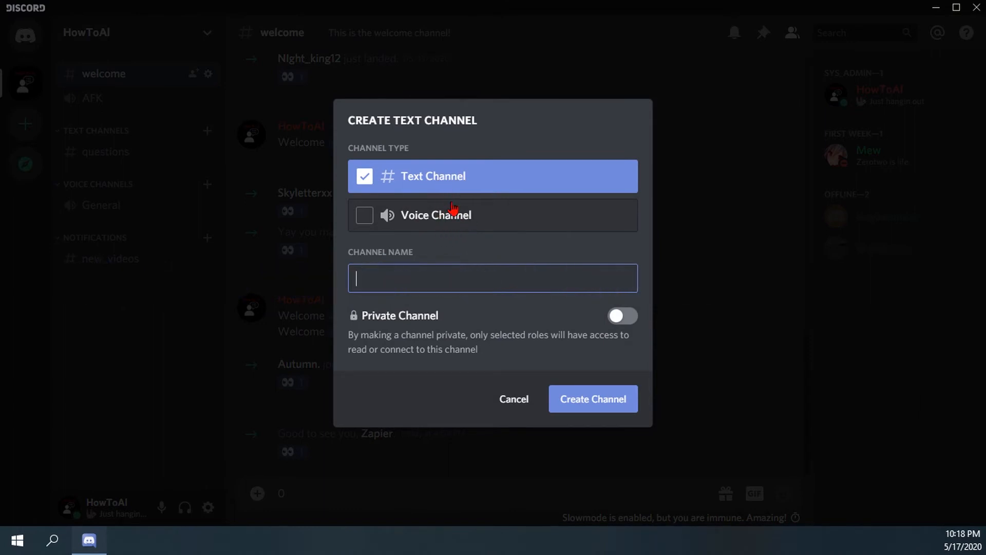
left_click(517, 230)
left_click(490, 189)
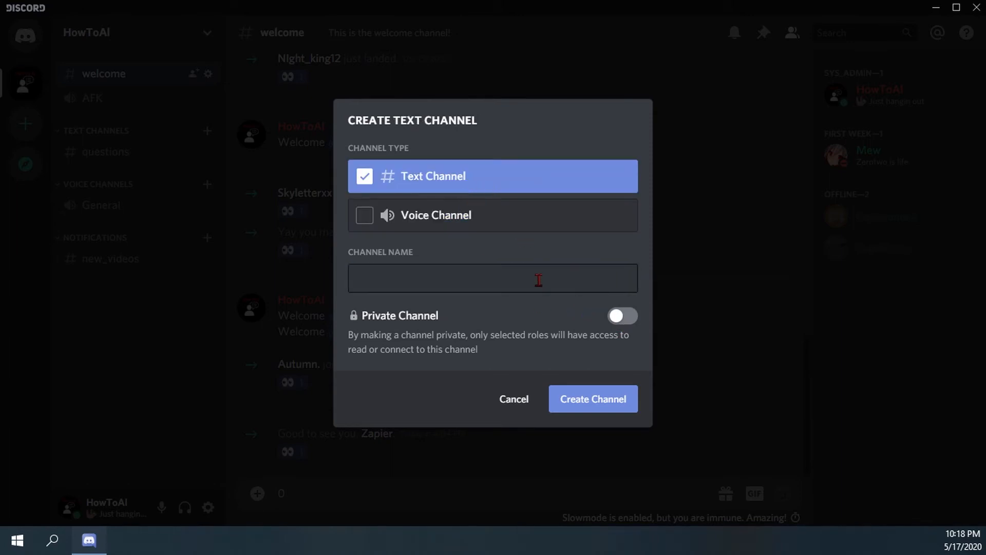
left_click(478, 280)
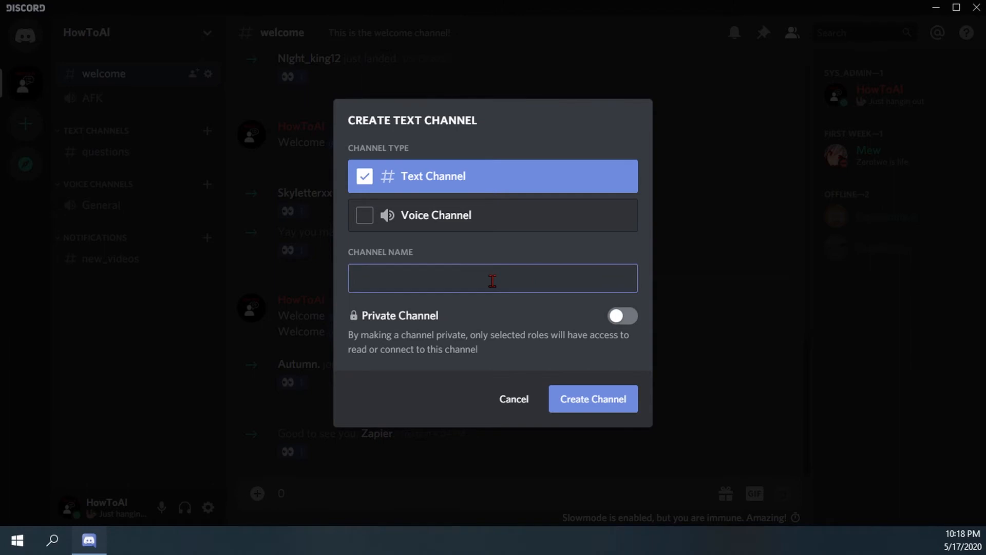
type("top-dawgs")
left_click(619, 316)
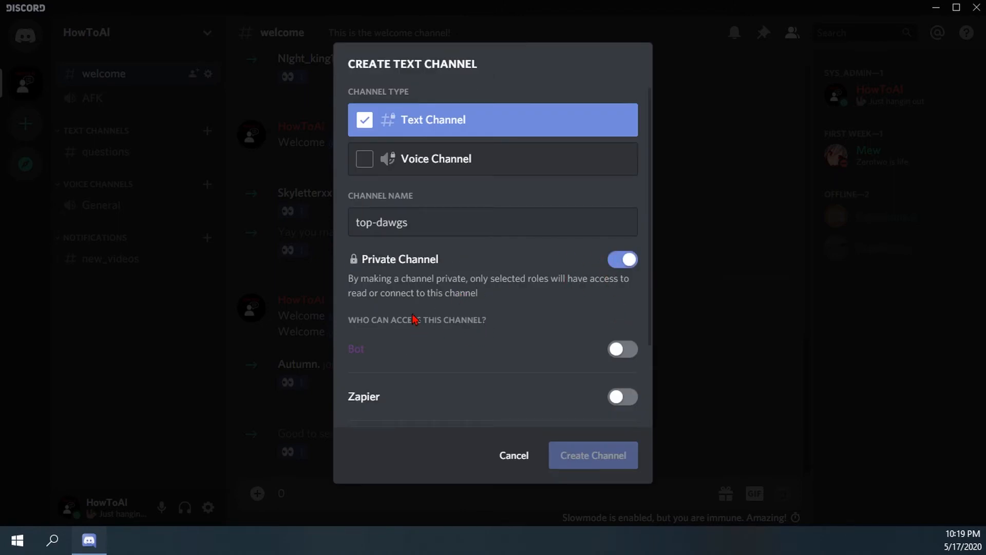
Give only the Sys_Admin role access to the private channel and create it.
scroll(452, 334, "down", 3)
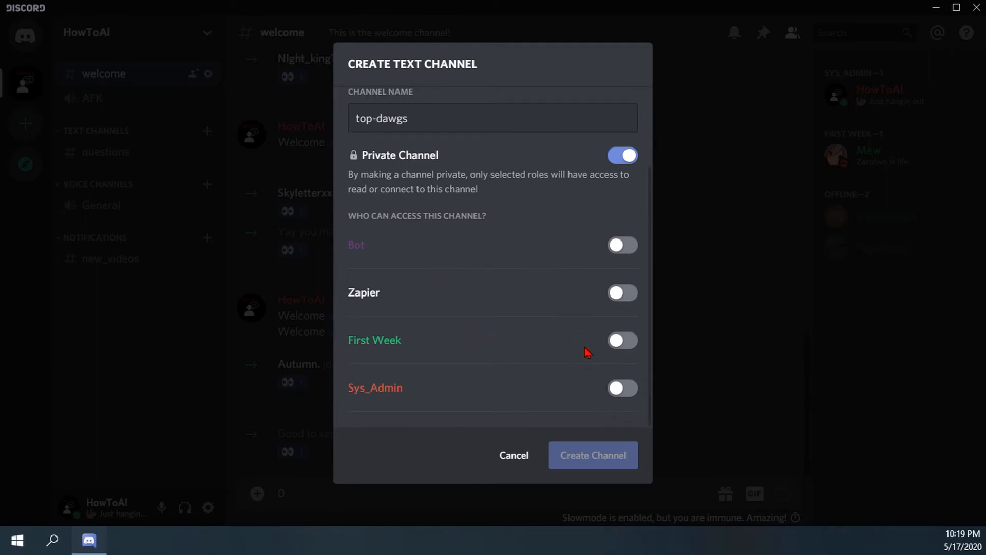
left_click(623, 390)
scroll(564, 345, "up", 1)
scroll(564, 344, "up", 1)
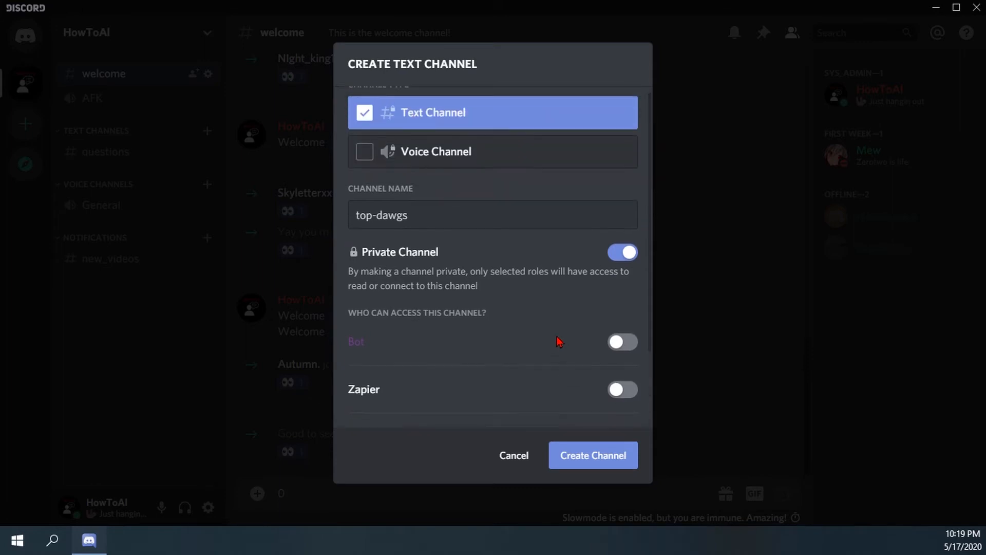
scroll(518, 310, "down", 1)
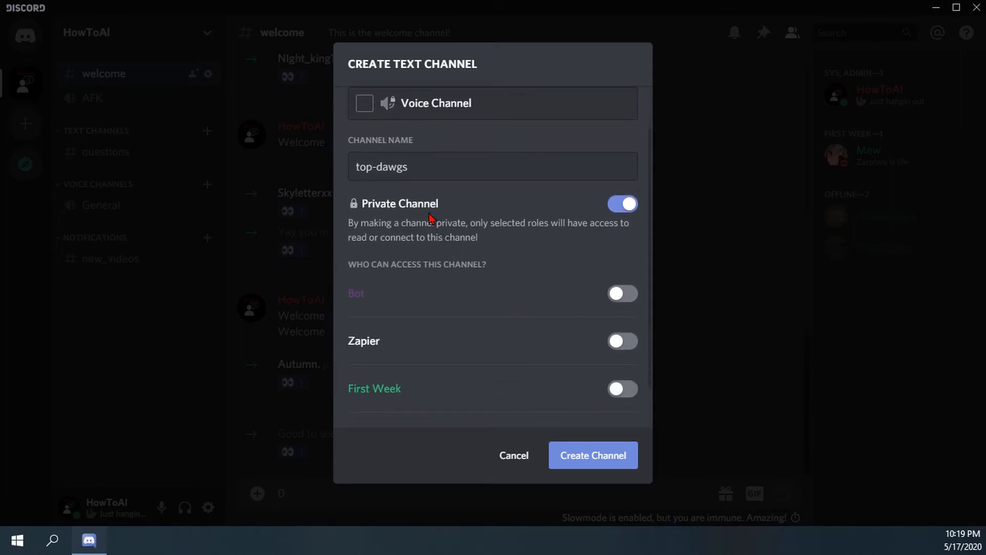
scroll(471, 255, "down", 1)
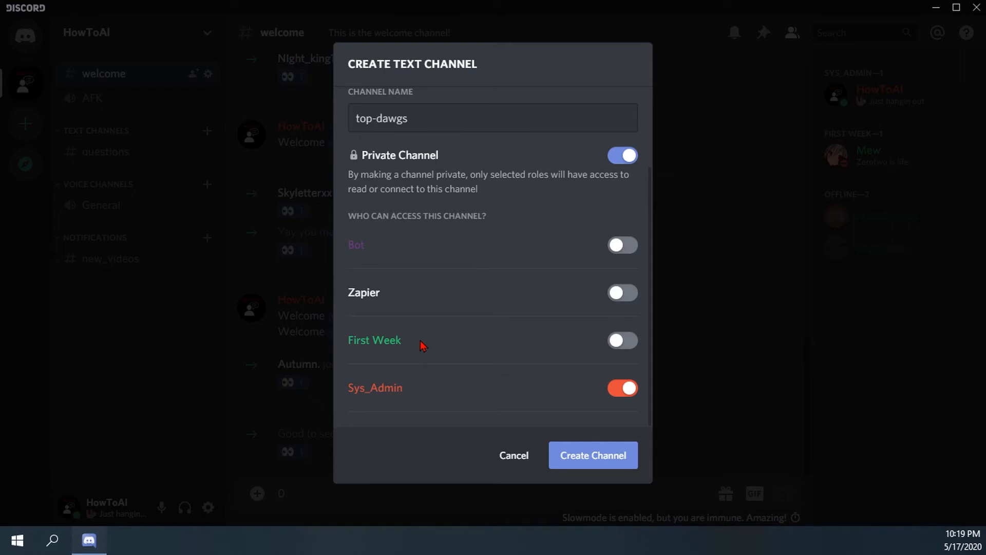
left_click(582, 458)
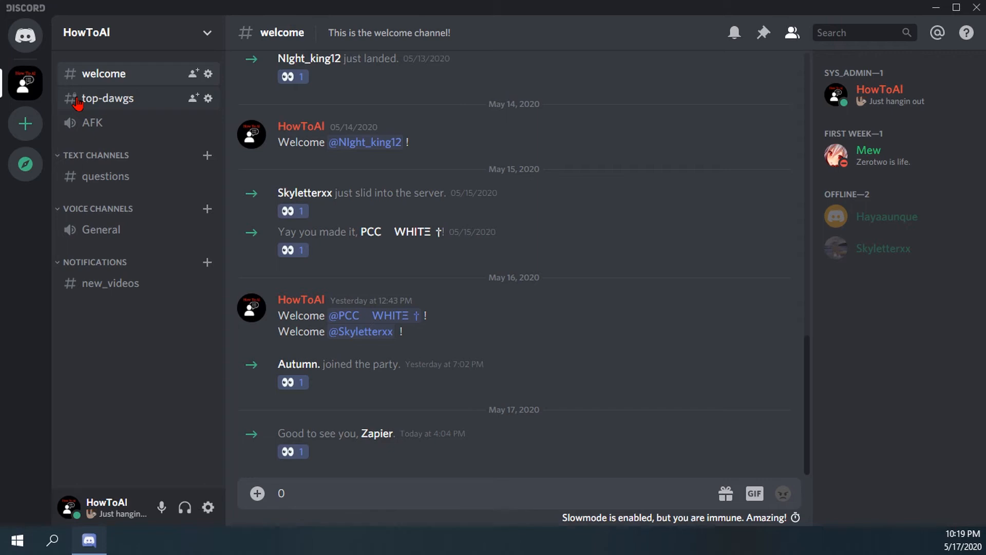
left_click(207, 98)
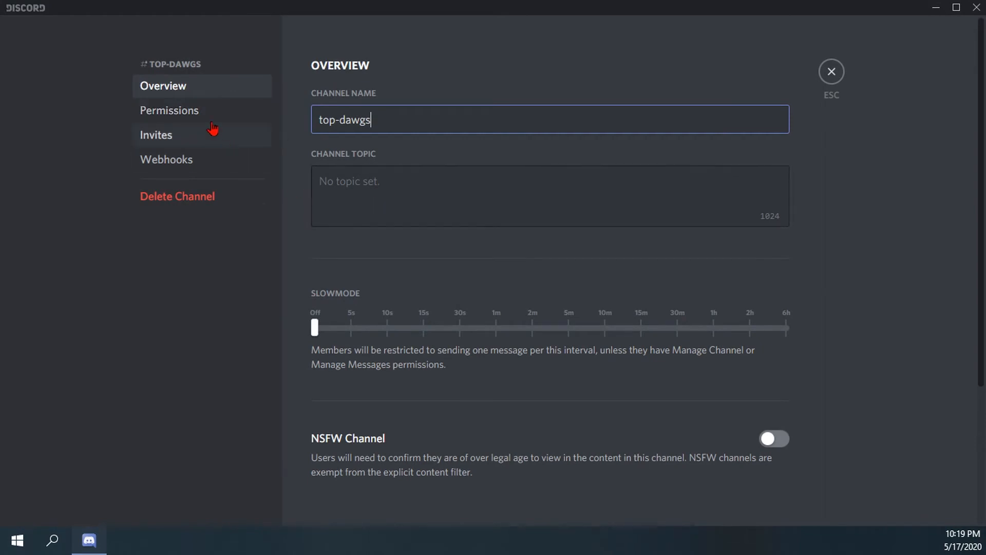
left_click(206, 117)
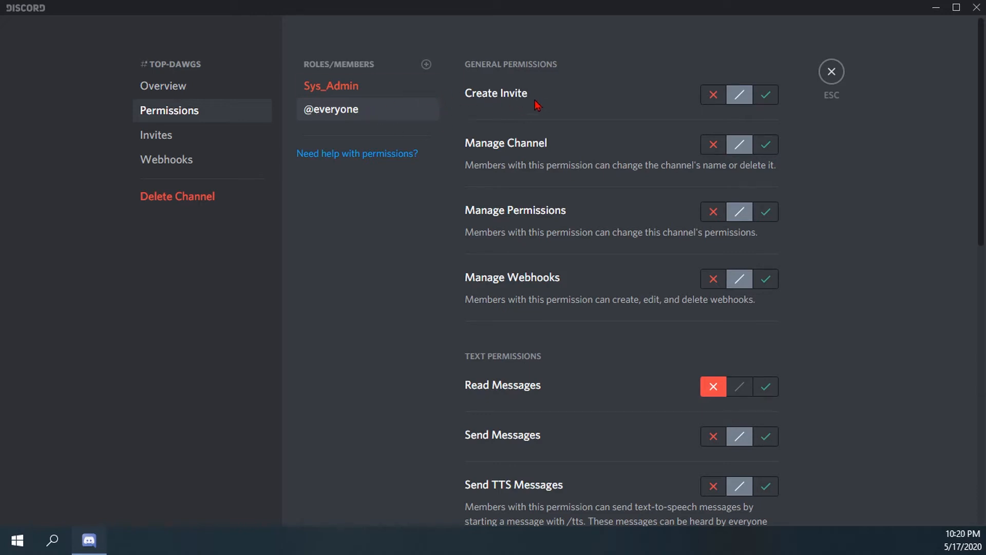
scroll(579, 132, "down", 3)
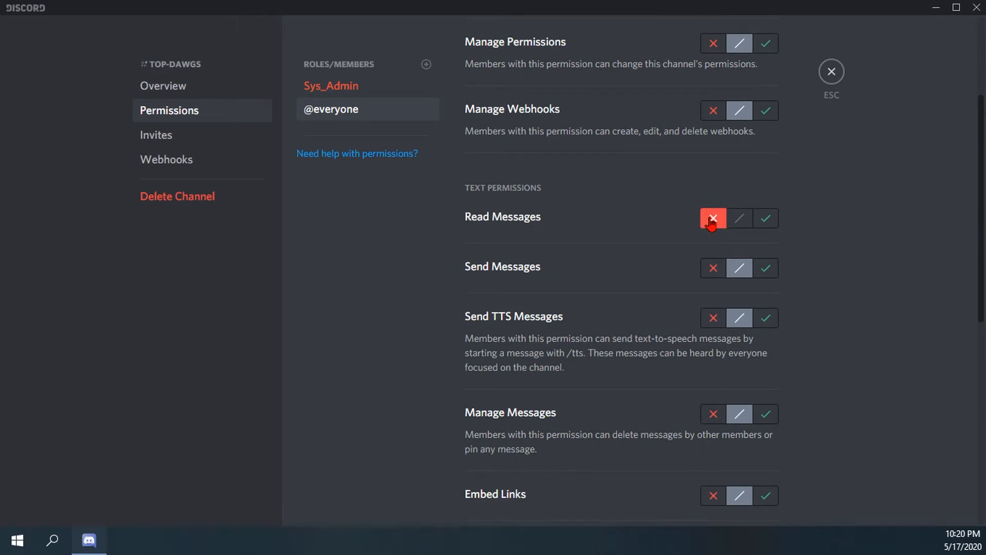
scroll(711, 222, "down", 2)
left_click(711, 198)
left_click(714, 248)
left_click(715, 343)
scroll(712, 339, "down", 3)
left_click(712, 280)
left_click(713, 329)
left_click(716, 378)
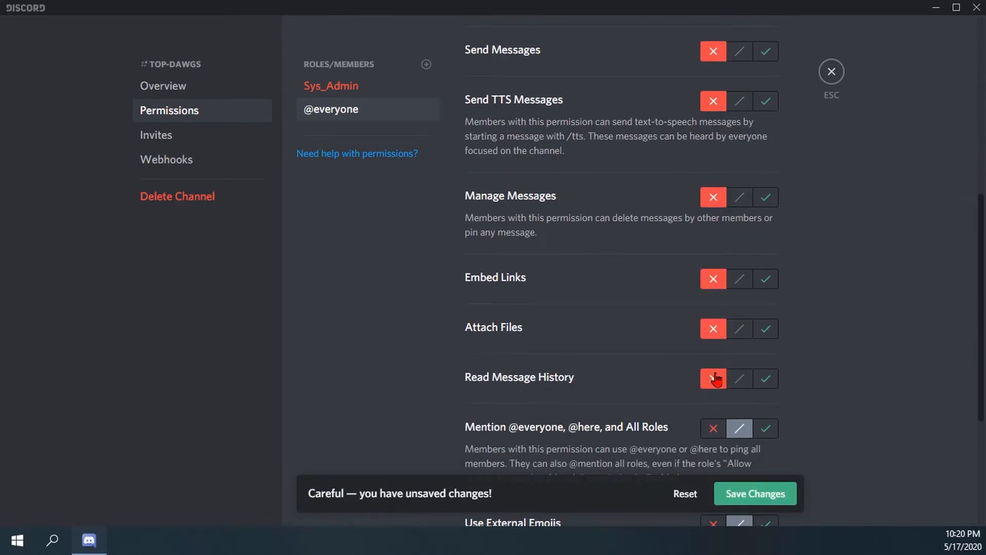
scroll(715, 355, "down", 3)
left_click(710, 263)
left_click(711, 363)
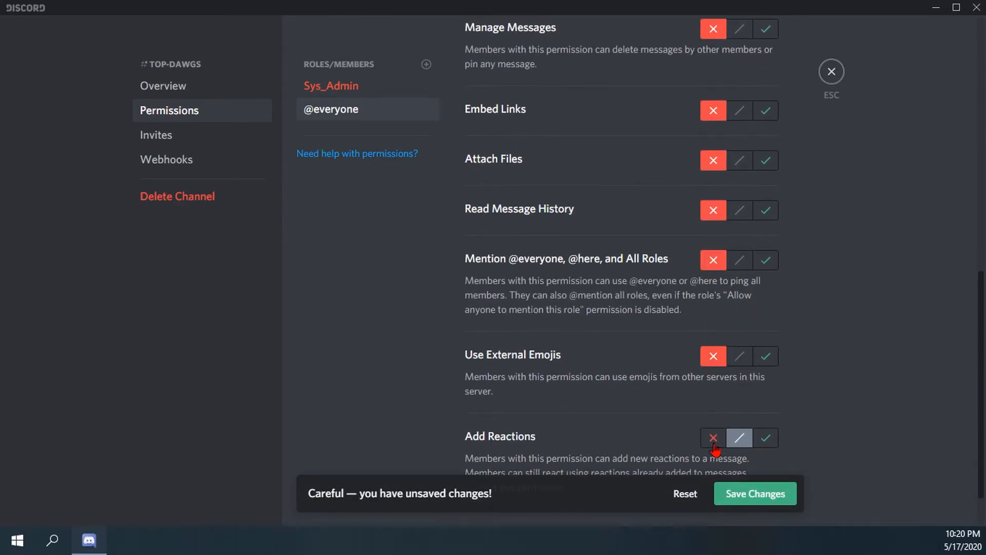
left_click(714, 445)
scroll(677, 354, "up", 10)
scroll(675, 304, "up", 1)
left_click(713, 279)
left_click(715, 211)
left_click(719, 145)
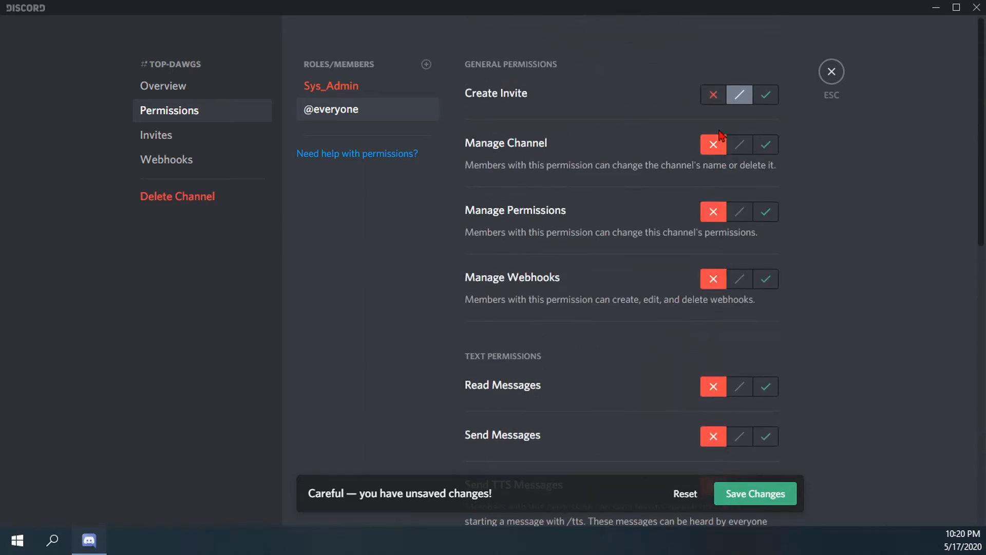
left_click(713, 94)
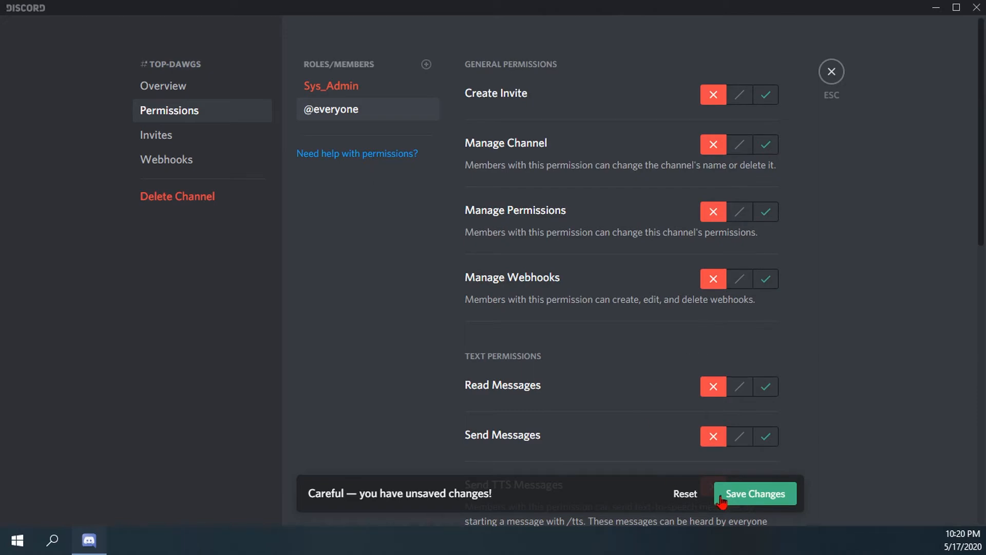
left_click(748, 494)
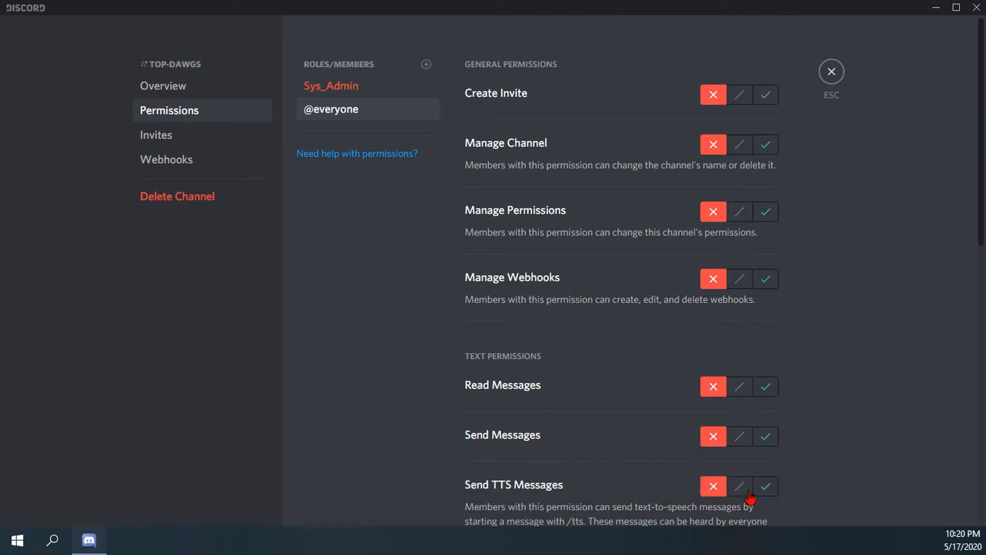
left_click(832, 72)
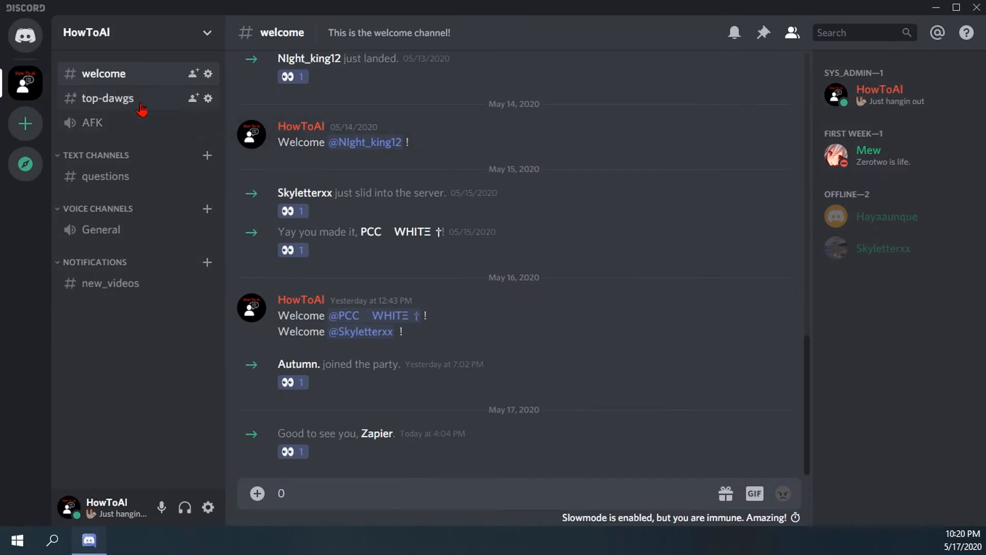
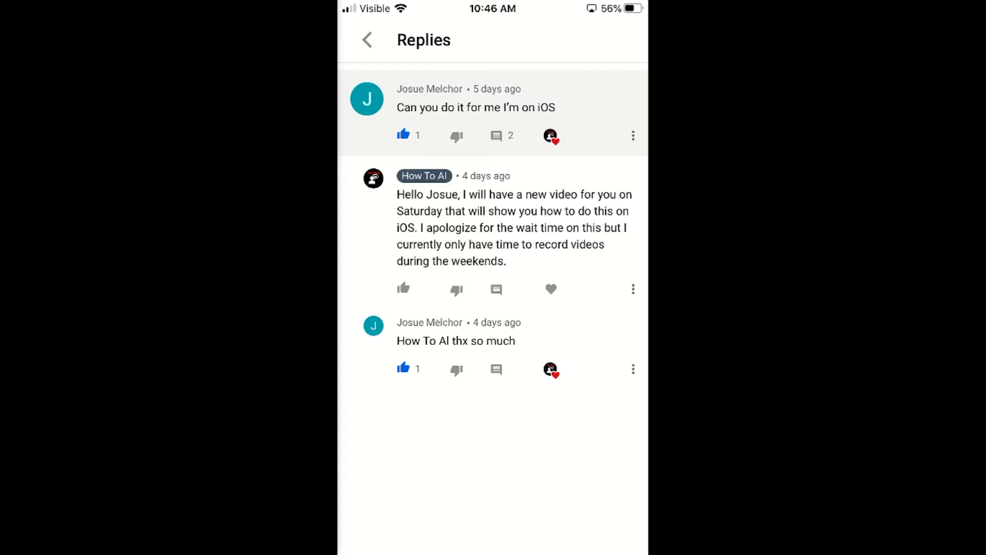
Switch from YT Studio to the Discord app on the iPhone and open the questions channel's settings.
key("super")
key("super")
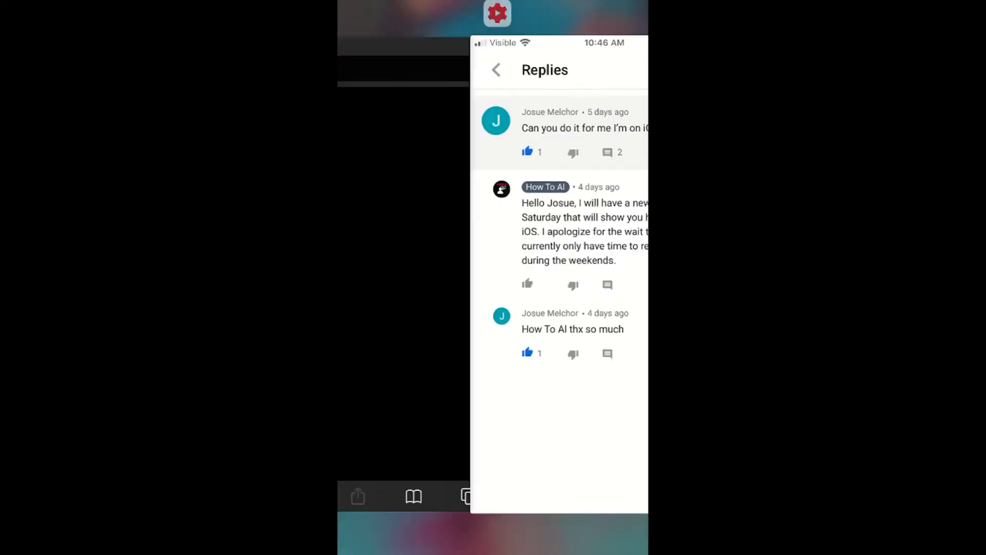
left_click(378, 232)
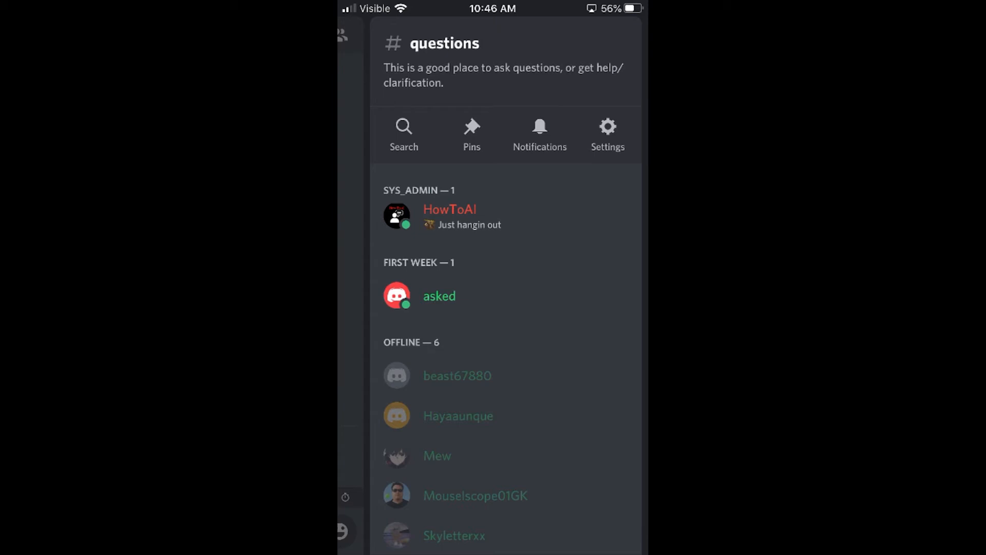
left_click(608, 132)
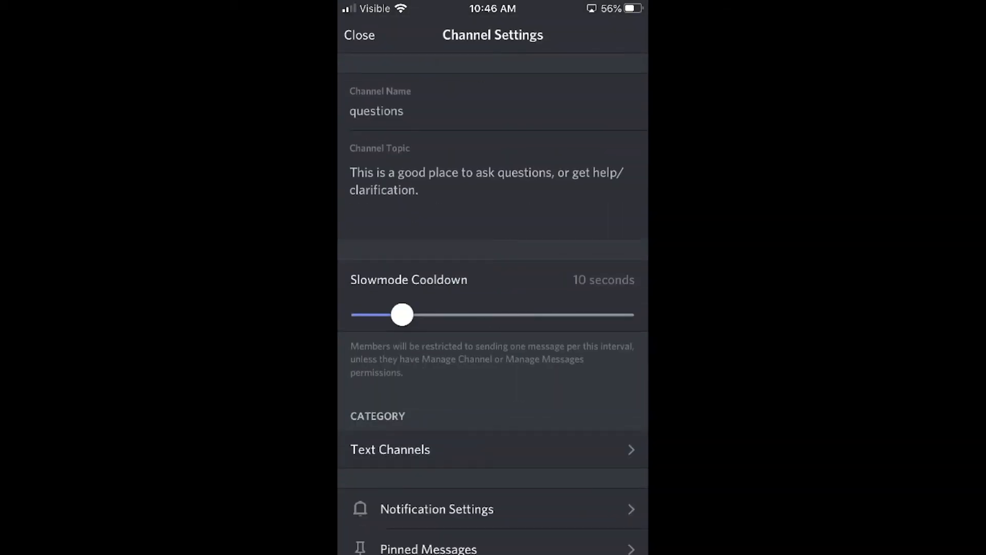
Look through the questions channel's mobile settings, including slowmode, category, notifications, invites, permissions and webhooks.
scroll(493, 309, "down", 3)
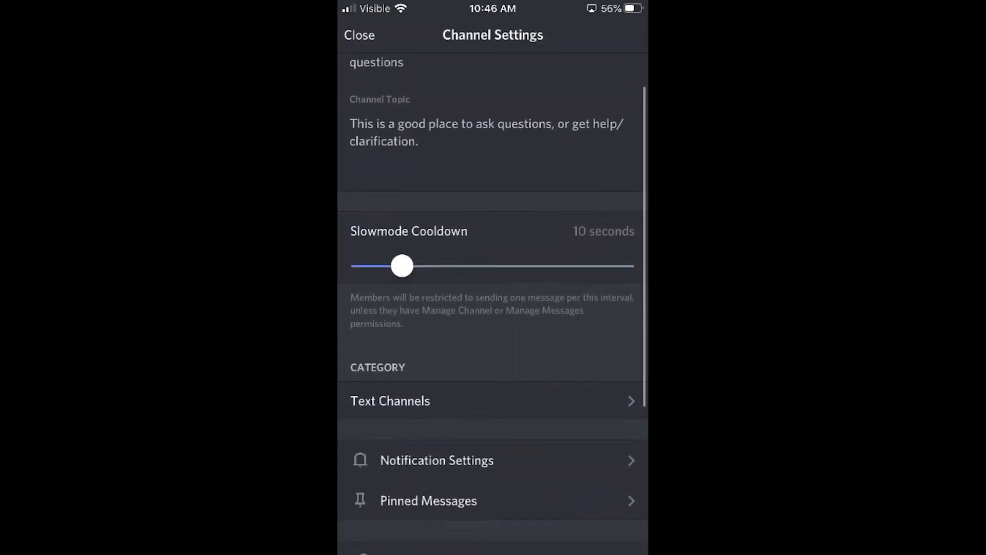
scroll(493, 309, "down", 1)
scroll(493, 308, "down", 3)
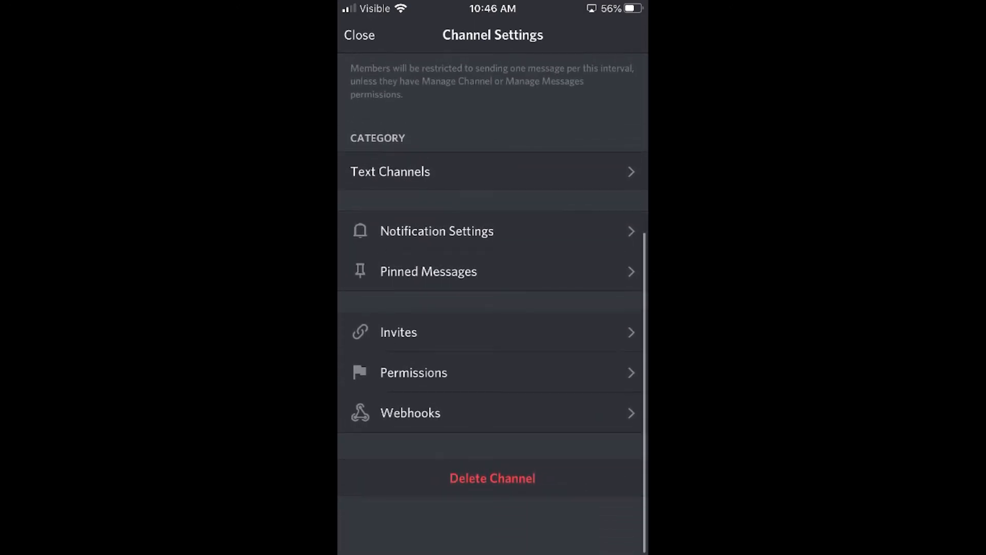
scroll(494, 308, "up", 2)
scroll(494, 308, "up", 4)
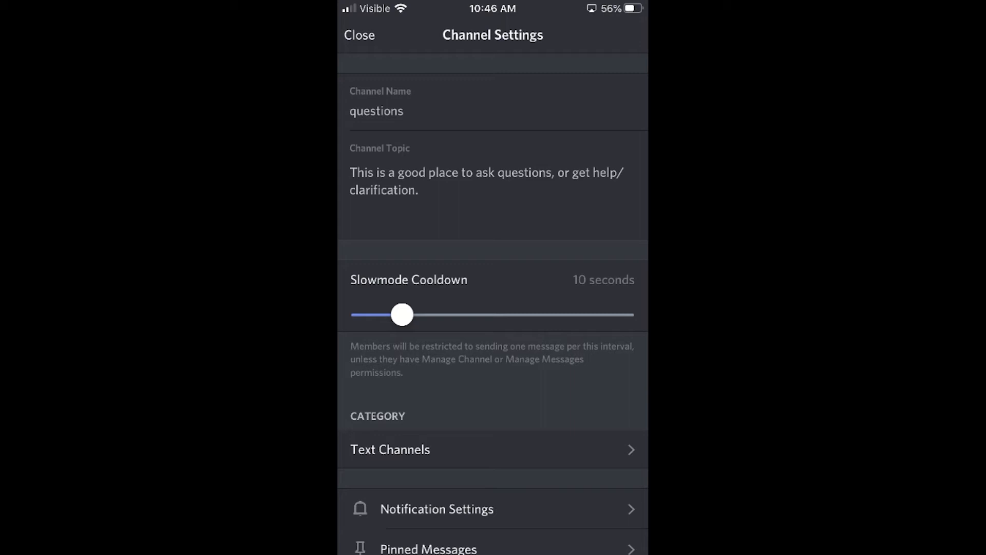
scroll(492, 303, "down", 3)
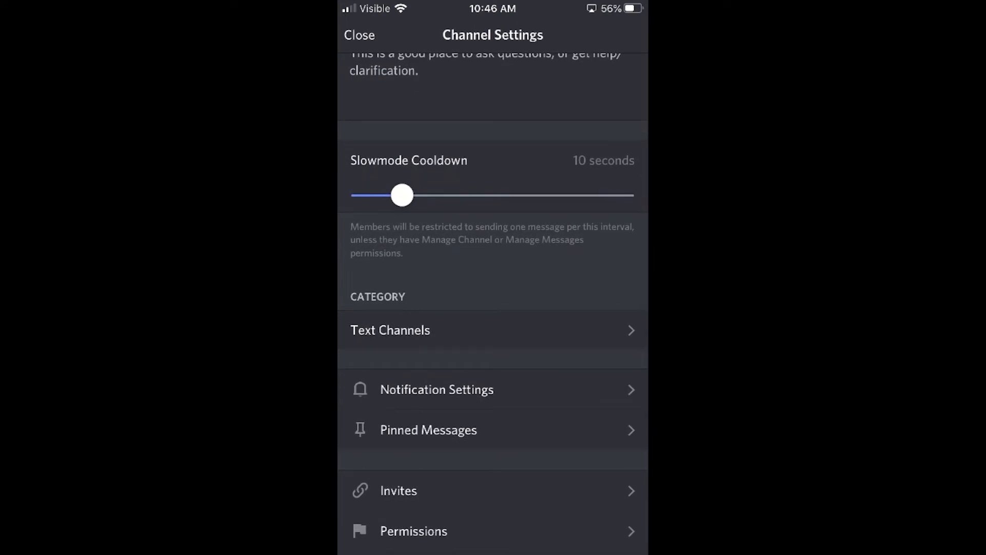
scroll(492, 303, "up", 1)
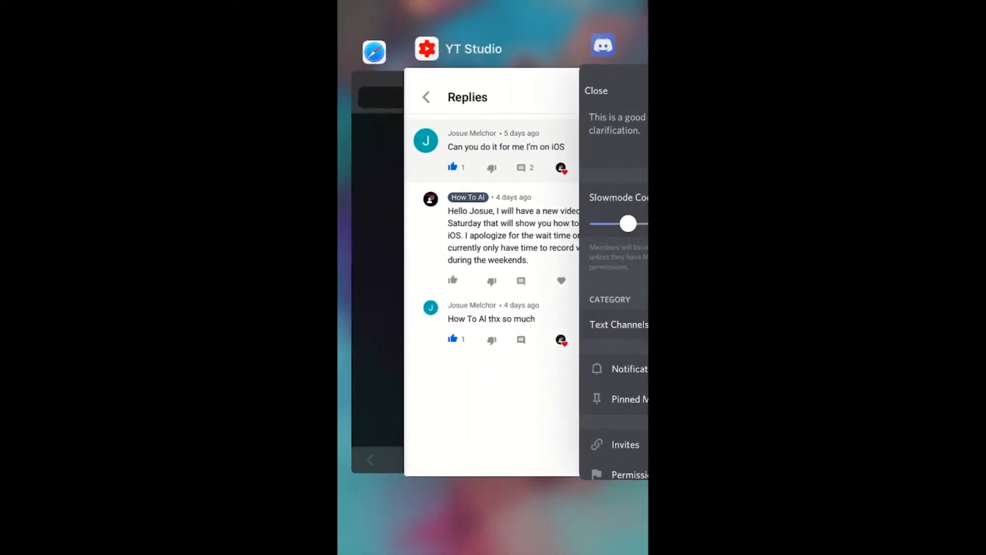
Switch to Safari on the iPhone and bring up the empty private tab.
left_click_drag(411, 278, 514, 277)
left_click(422, 278)
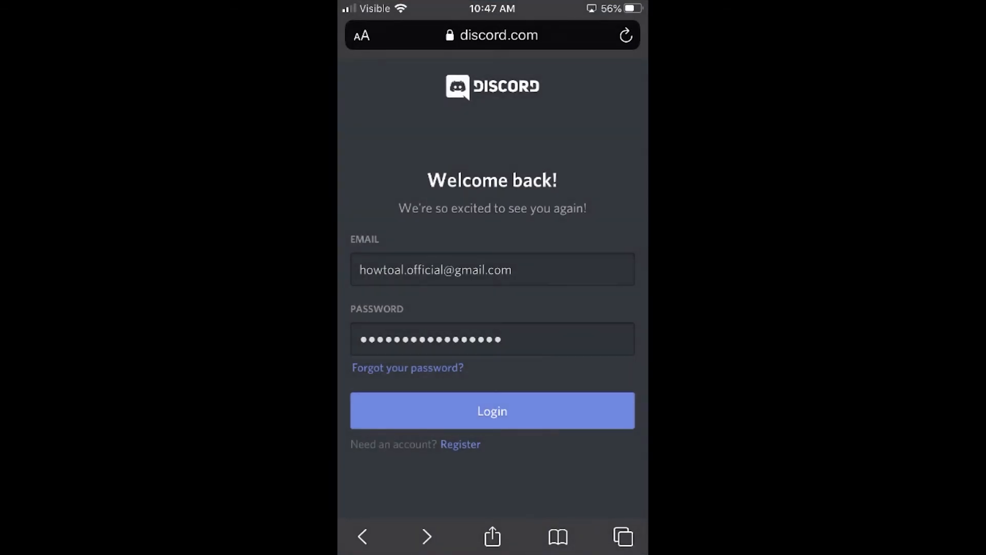
left_click(624, 536)
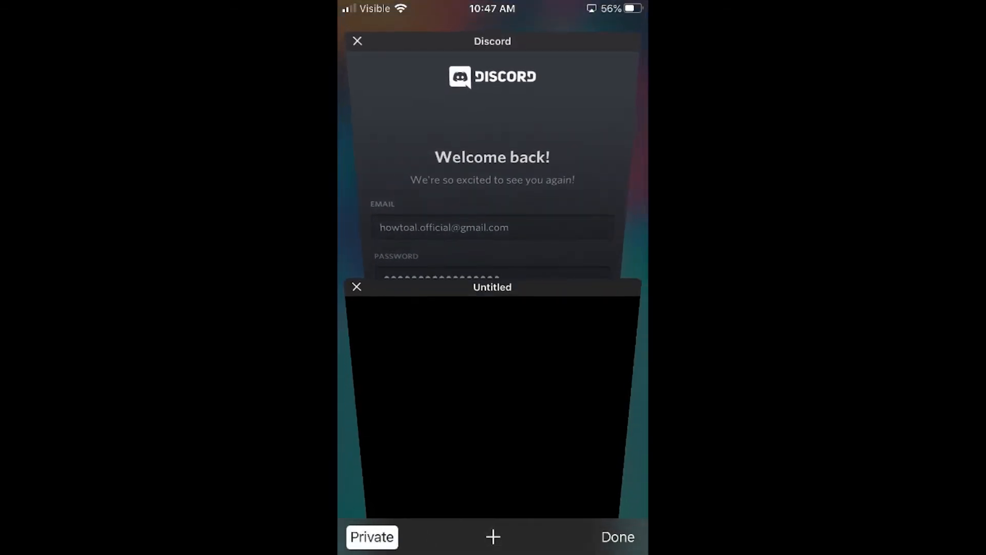
left_click(494, 437)
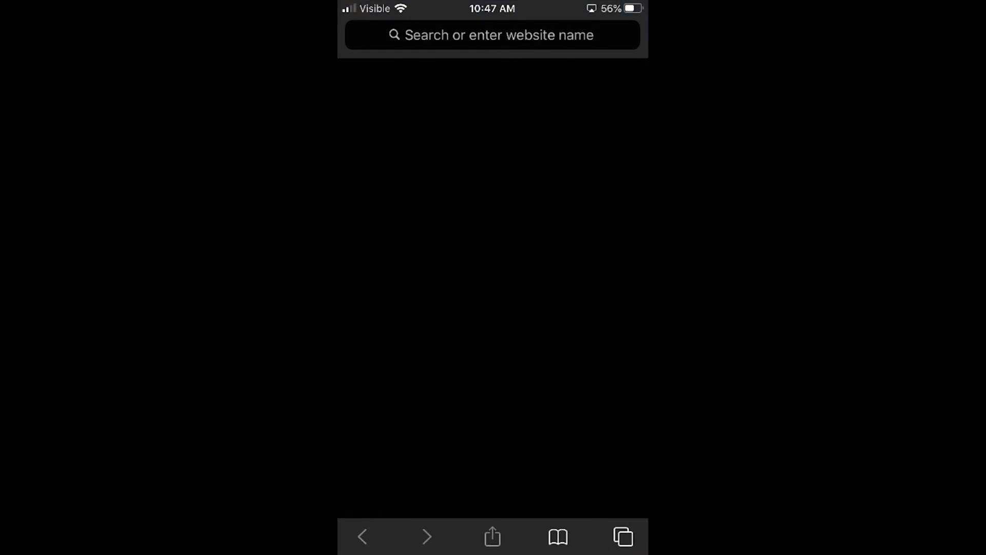
Search the web for "discord", open the discord.com home page and look through the page and its site menu.
left_click(494, 35)
type("discord")
key("Return")
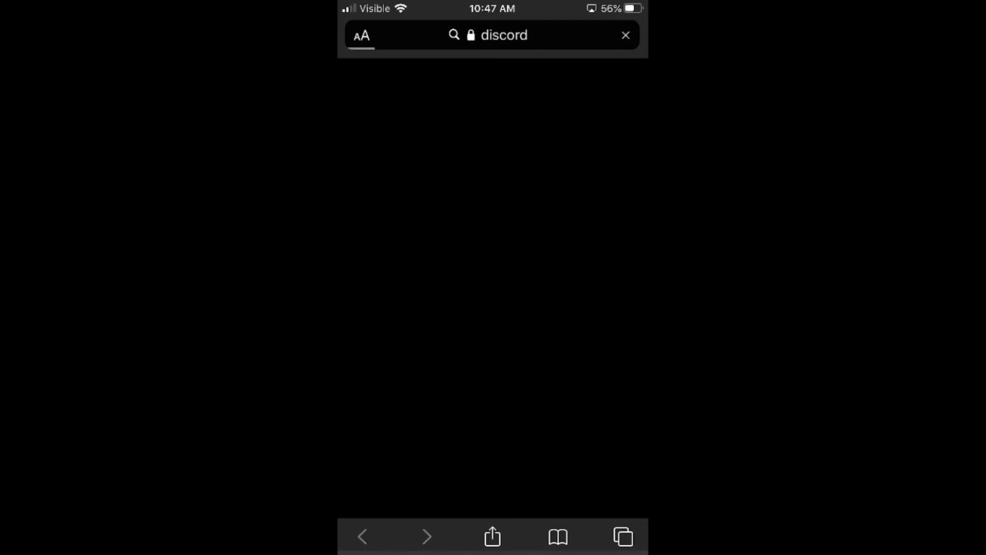
scroll(493, 283, "down", 5)
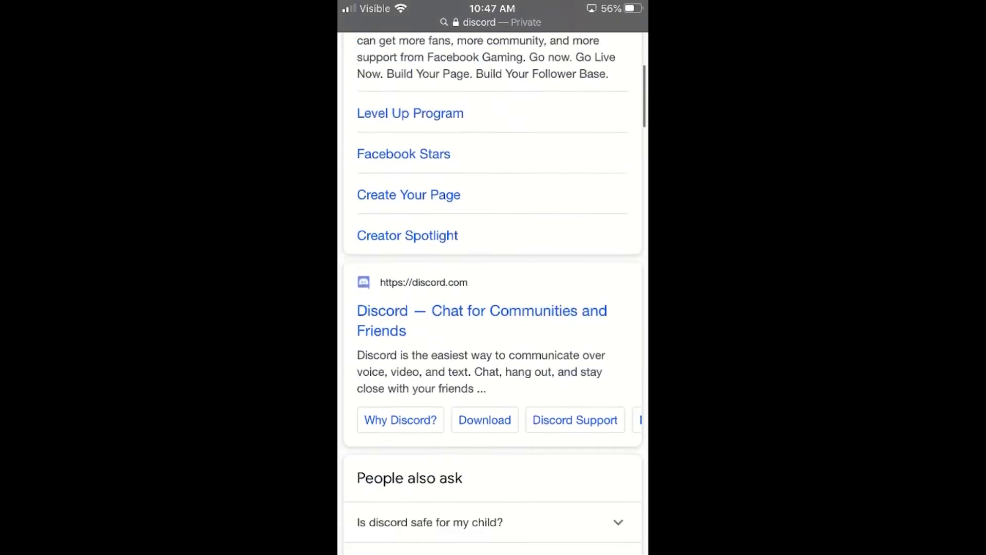
scroll(493, 293, "down", 3)
left_click(482, 153)
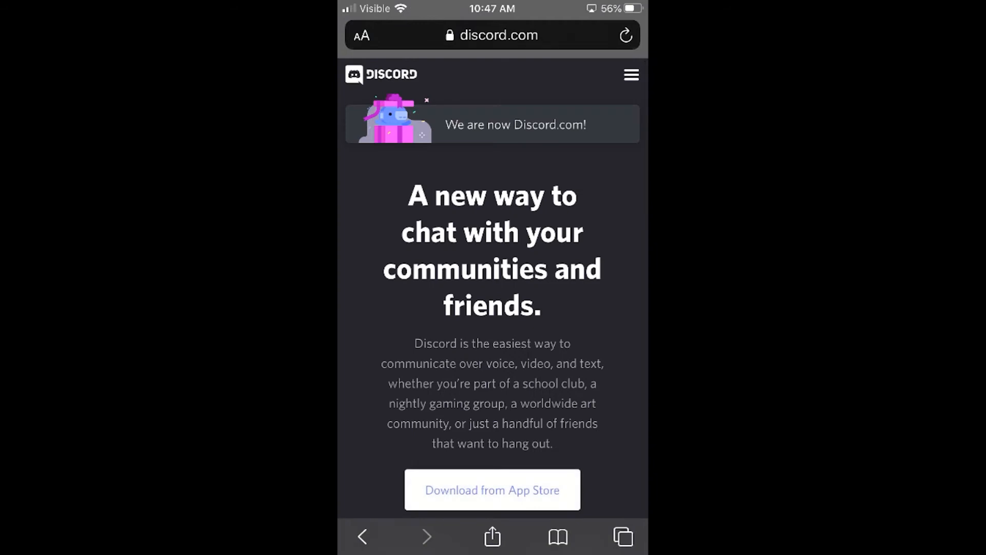
scroll(494, 277, "down", 3)
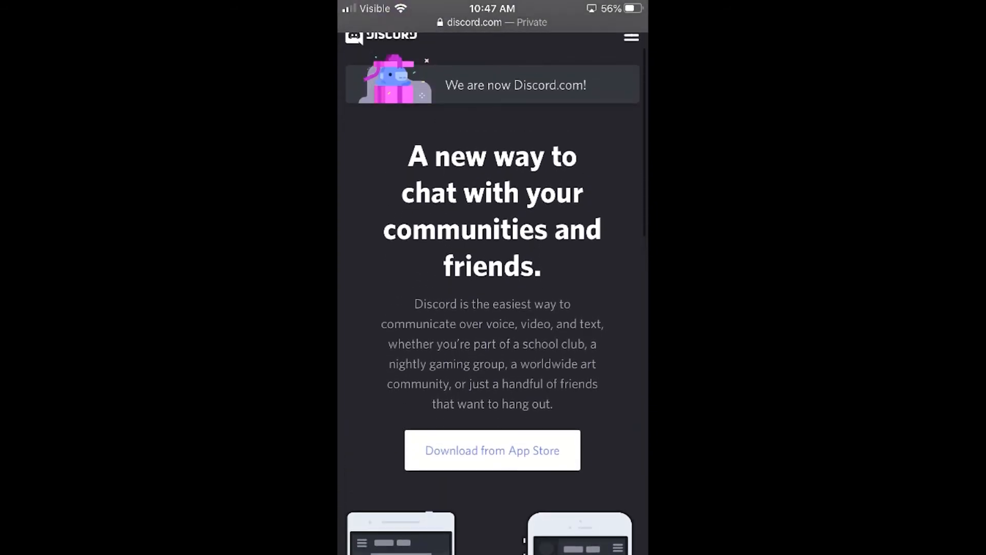
scroll(493, 277, "down", 6)
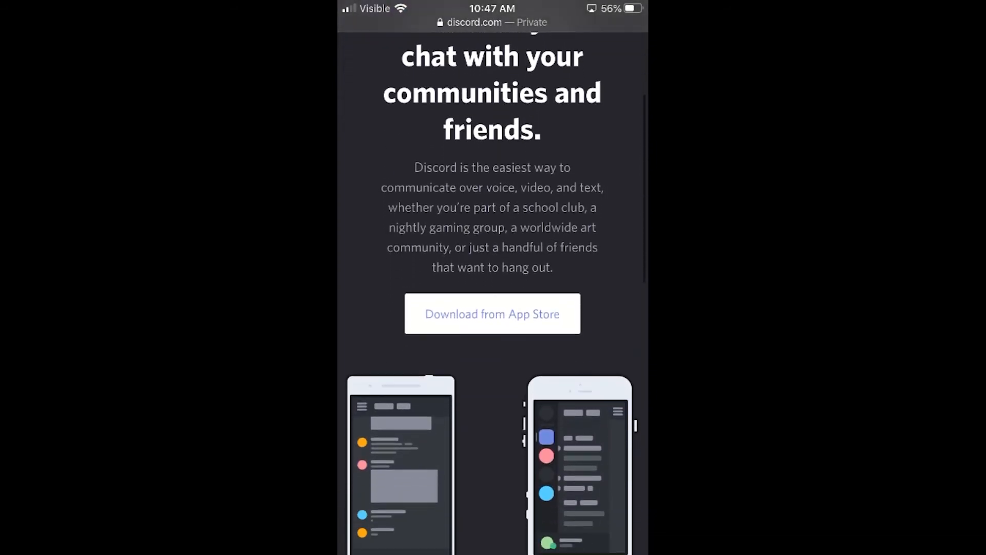
scroll(494, 277, "up", 7)
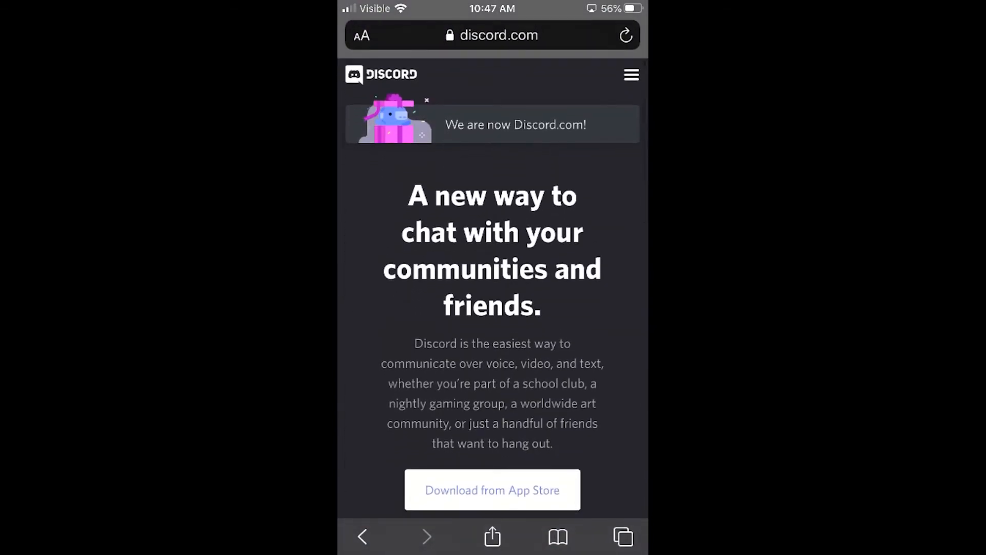
left_click(631, 75)
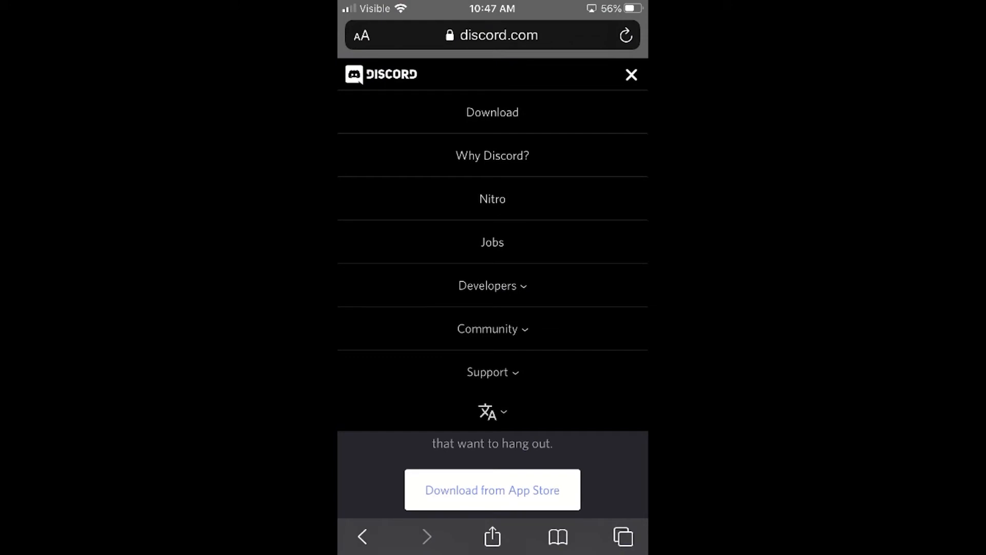
left_click(631, 75)
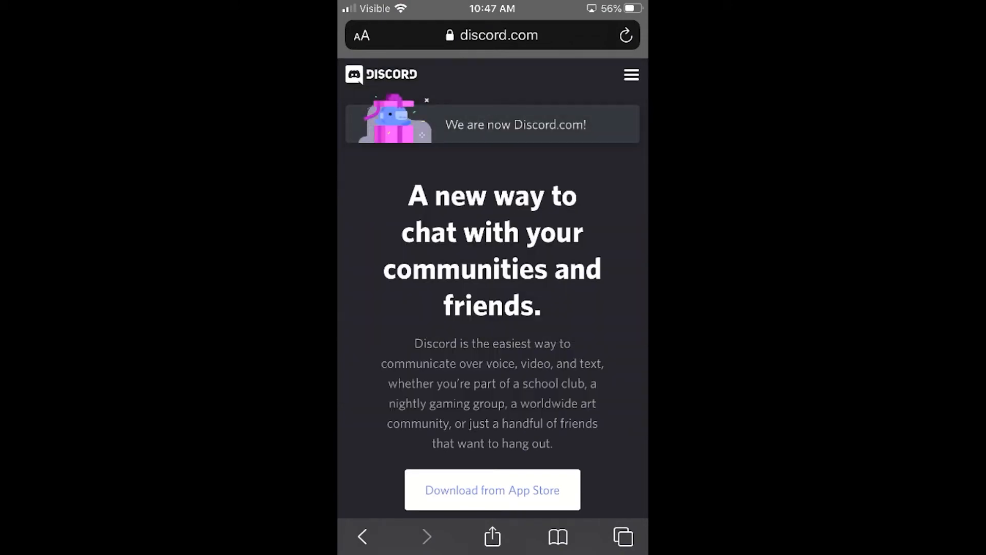
Search the web for "discord app" and open the discordapp.com channels result.
left_click(493, 35)
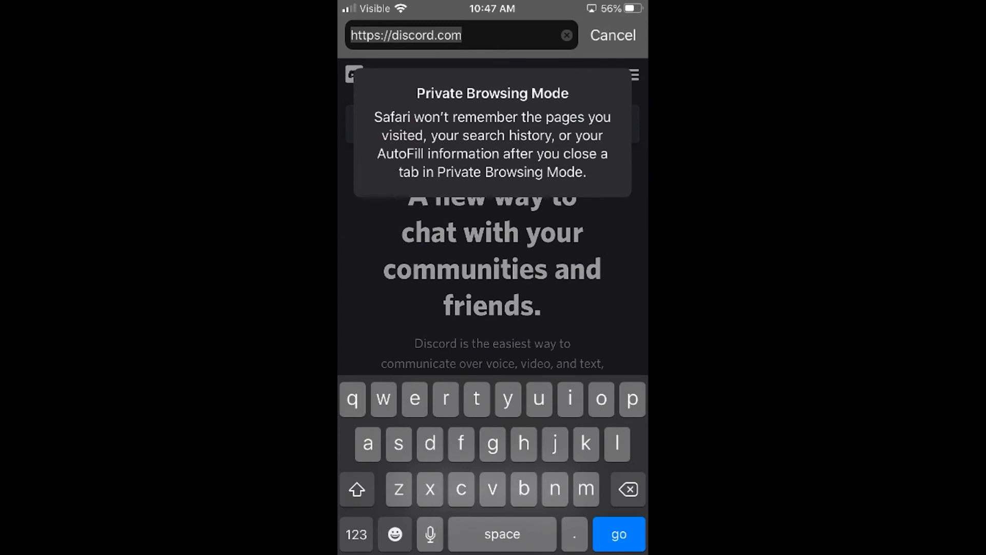
type("disco")
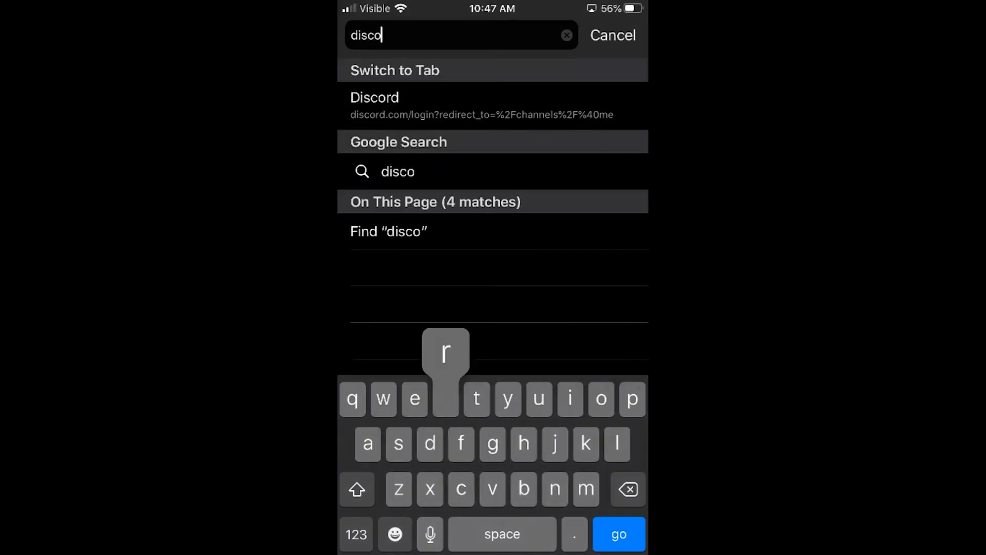
type("rd app")
key("Return")
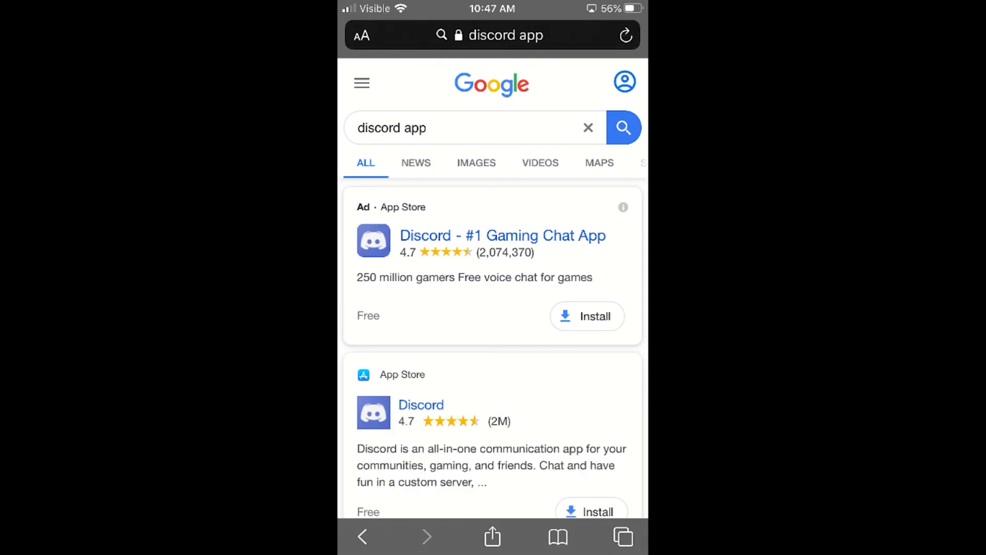
scroll(492, 288, "down", 10)
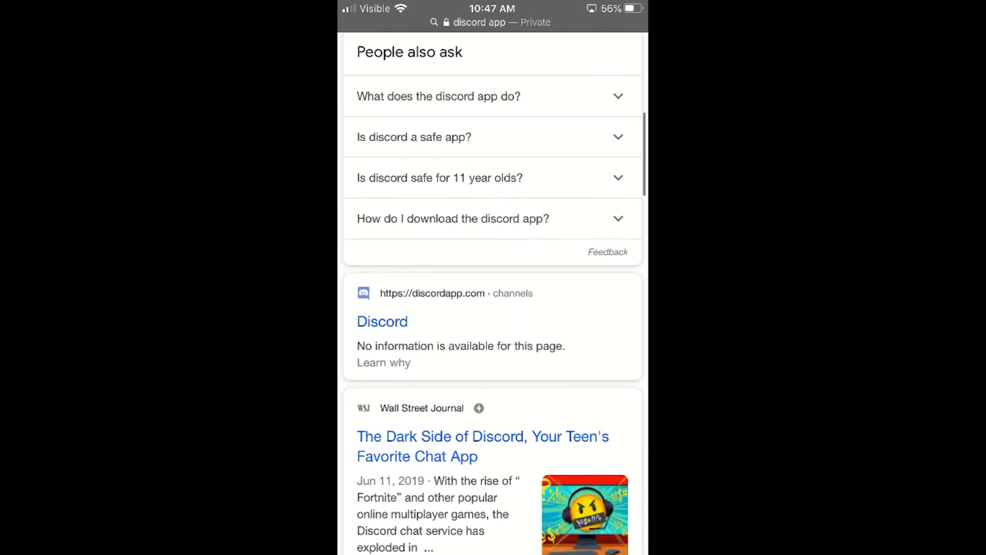
scroll(492, 288, "down", 1)
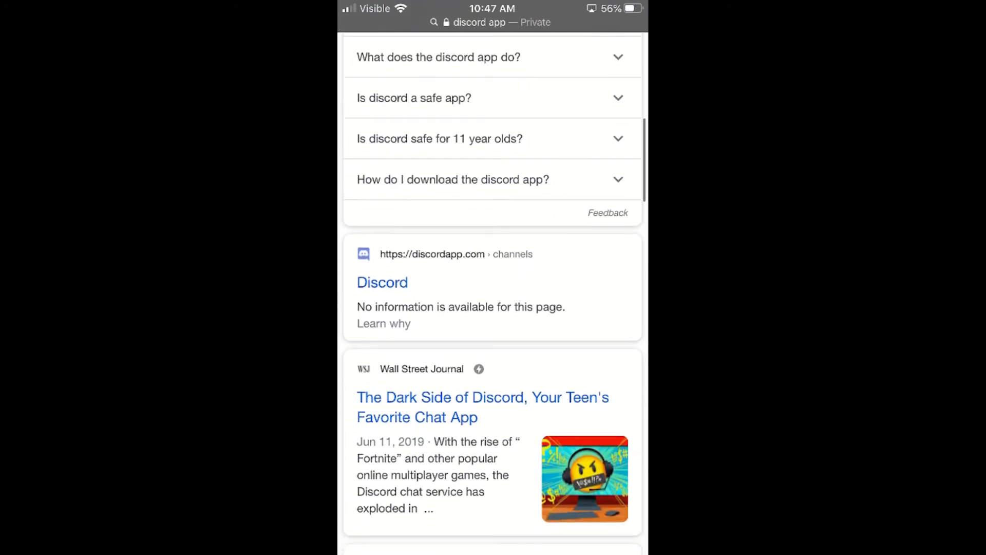
left_click(383, 282)
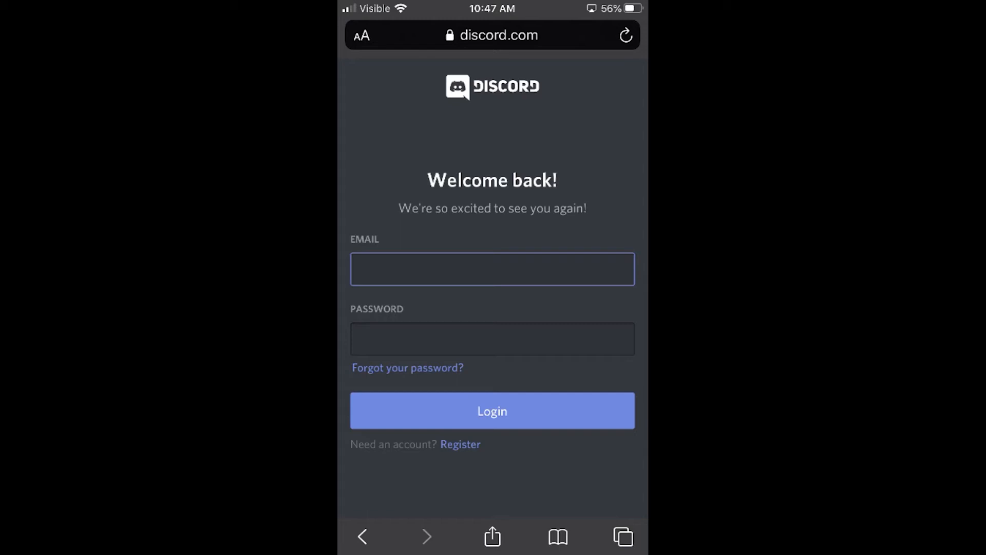
Return to the other Discord tab with the prefilled credentials and log in to the account.
left_click(623, 536)
left_click(493, 165)
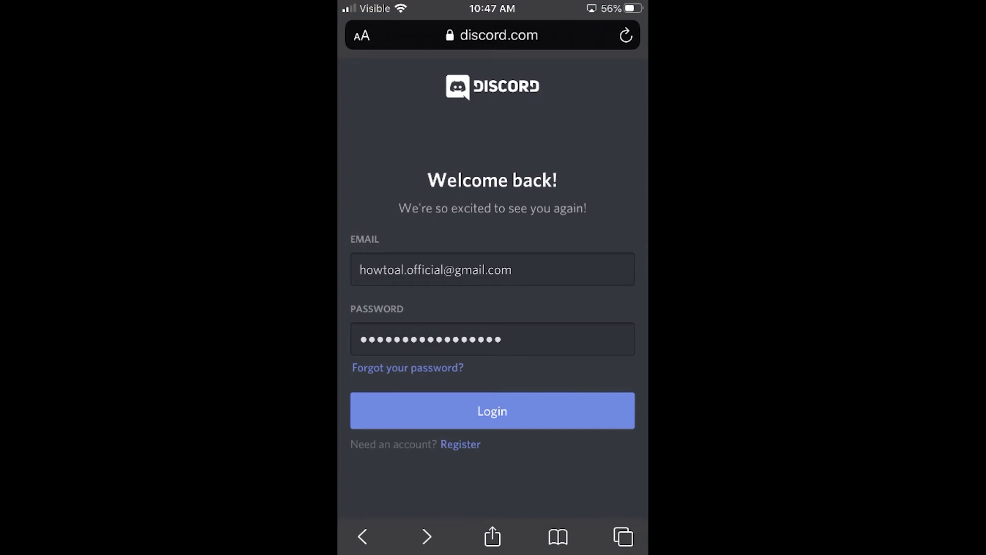
left_click(493, 411)
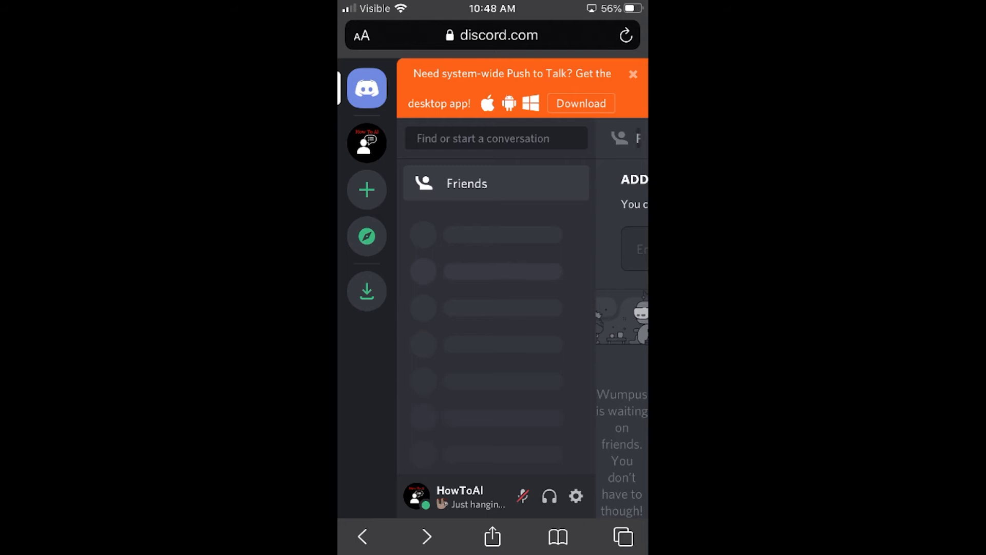
Go to the HowToAI server, select the questions text channel and open its channel settings.
left_click(367, 143)
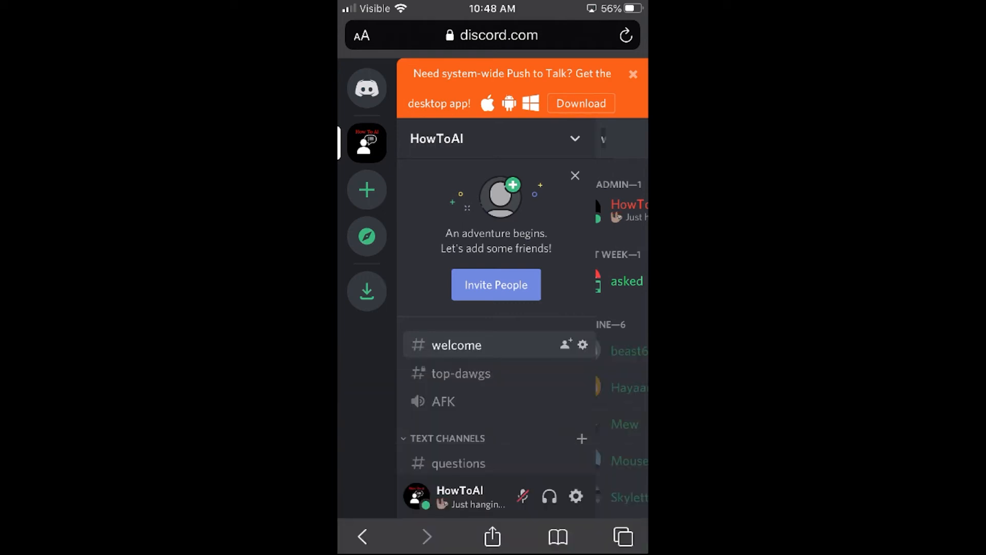
scroll(442, 401, "down", 1)
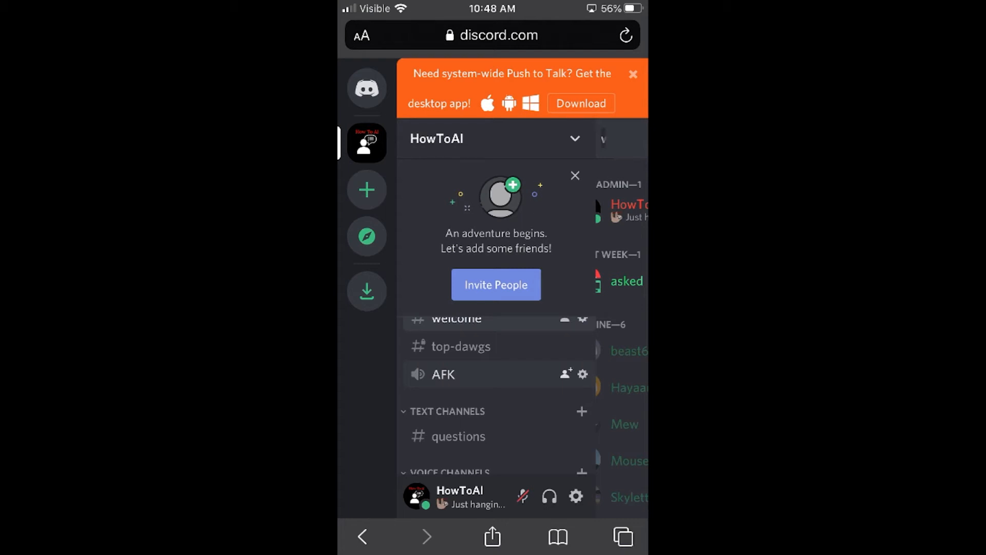
left_click(459, 436)
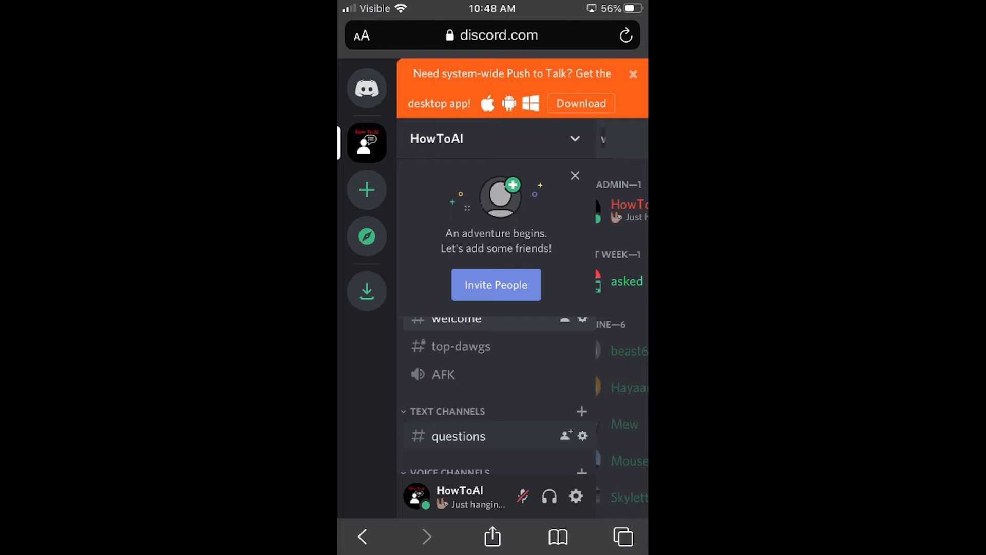
scroll(622, 334, "down", 1)
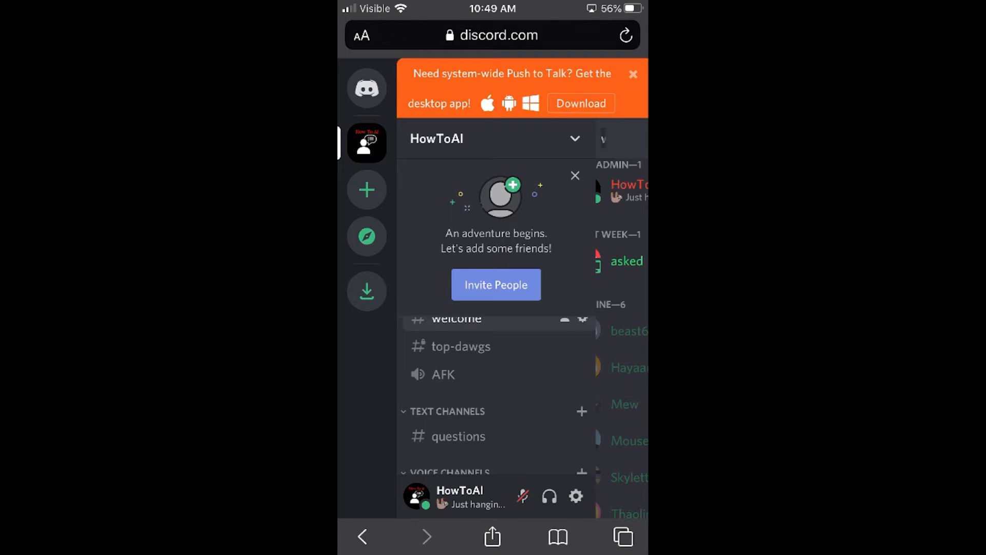
scroll(496, 396, "up", 1)
scroll(495, 396, "down", 3)
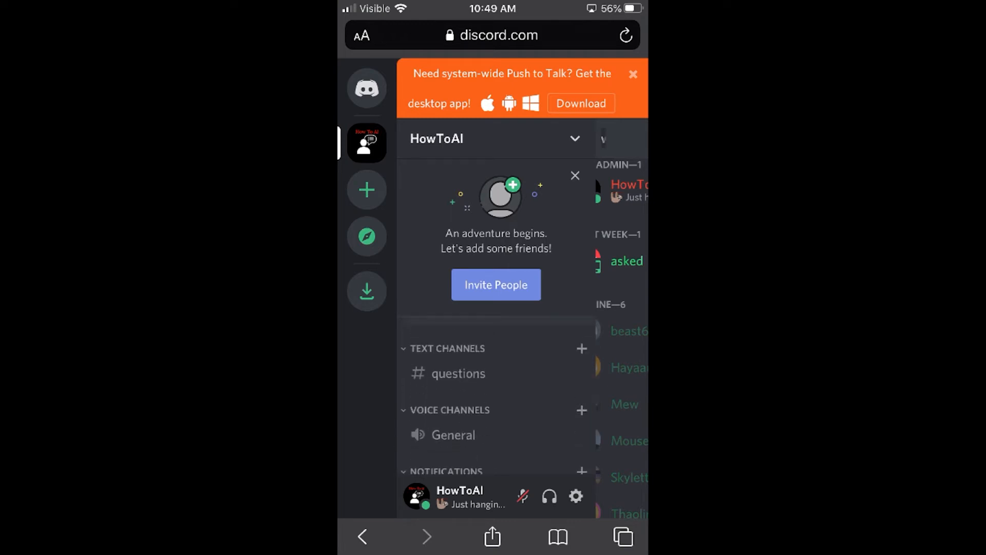
left_click(458, 374)
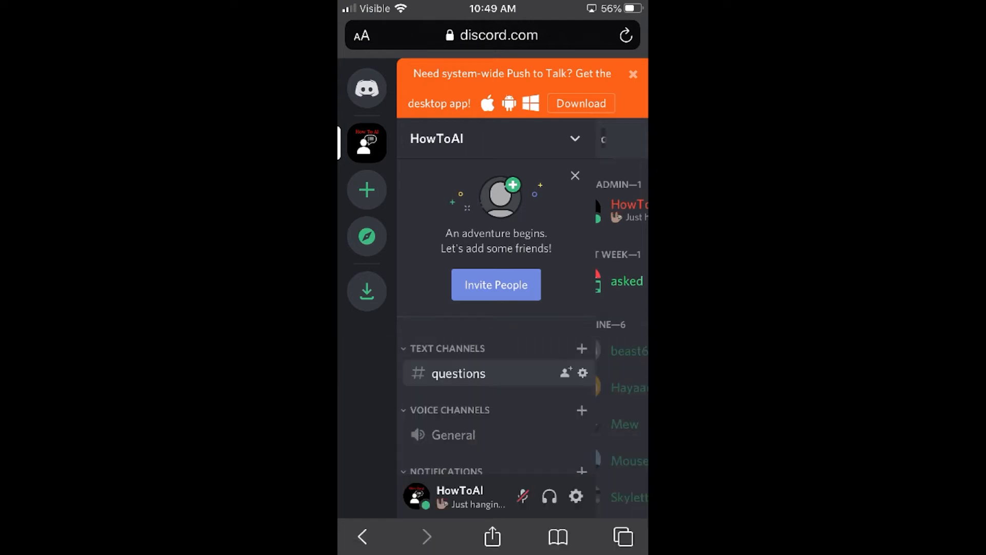
left_click(583, 373)
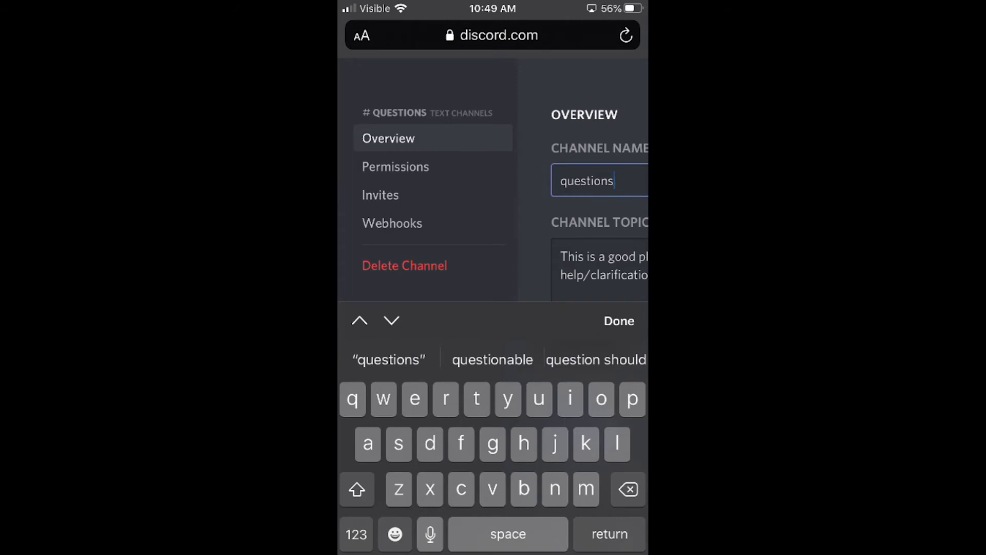
Turn on the NSFW Channel option in the questions channel's overview and save the change.
left_click(619, 320)
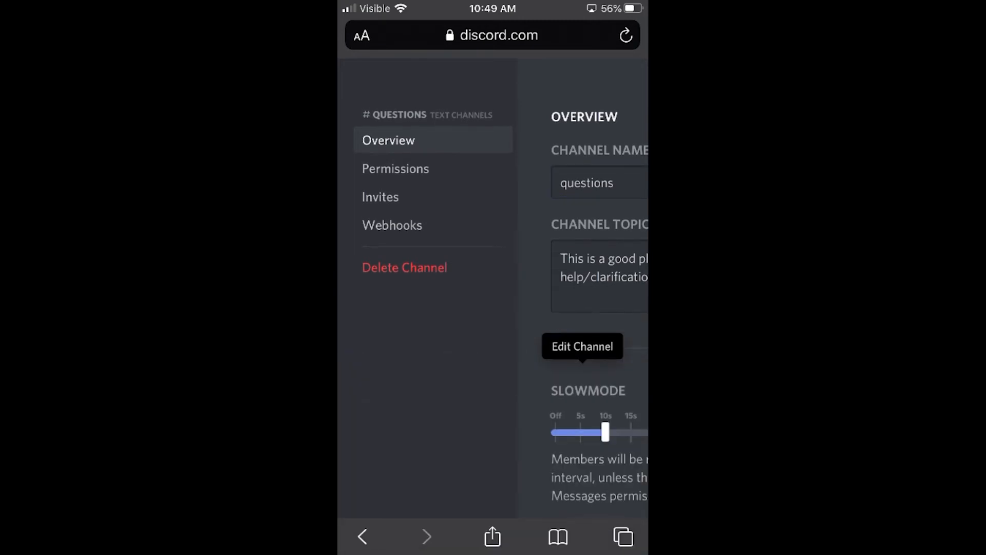
scroll(599, 308, "down", 4)
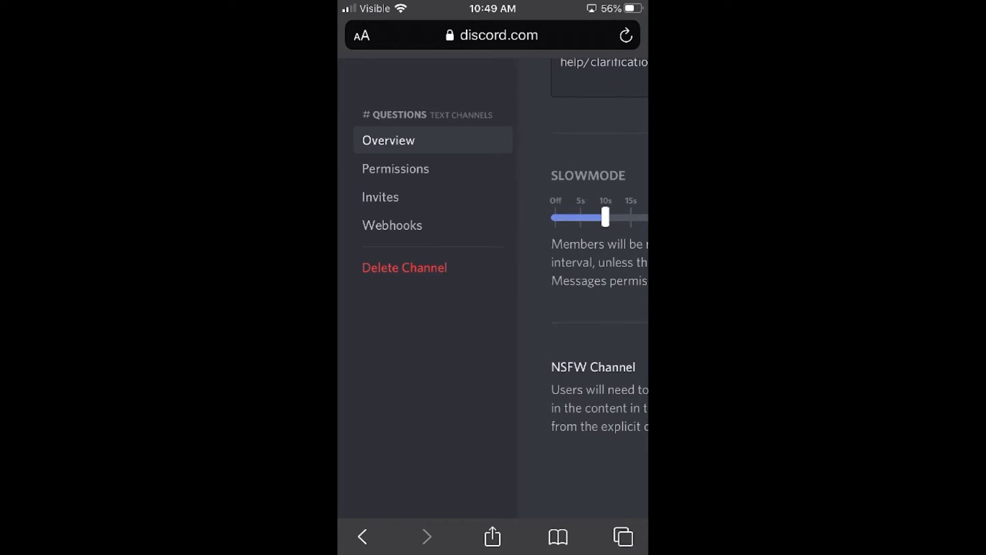
scroll(599, 257, "up", 1)
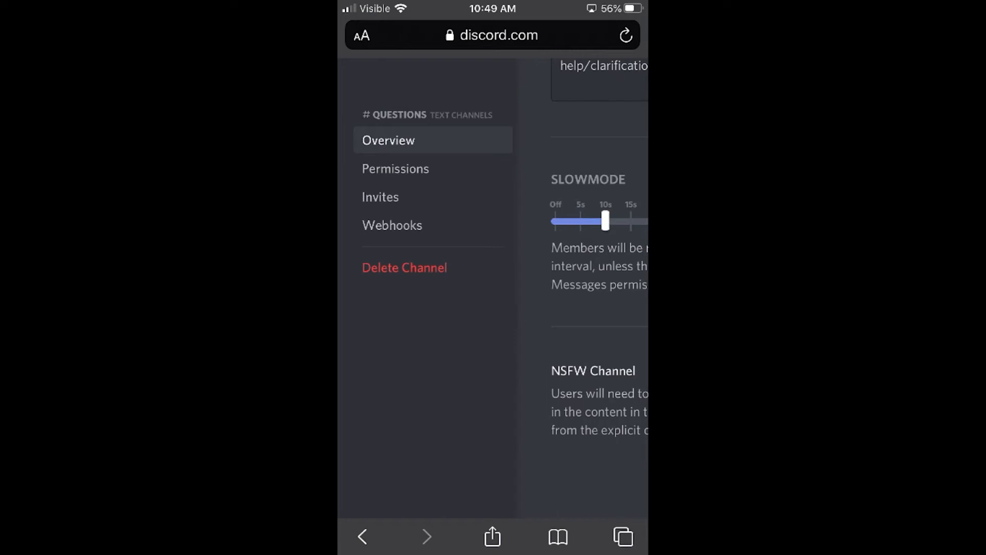
scroll(640, 375, "down", 3)
scroll(639, 392, "down", 2)
scroll(637, 458, "up", 2)
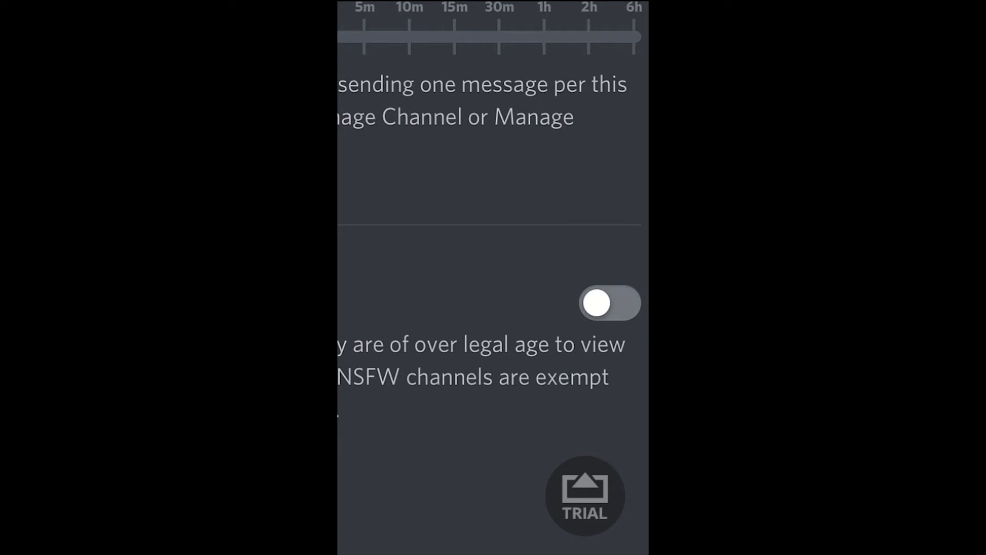
left_click(610, 303)
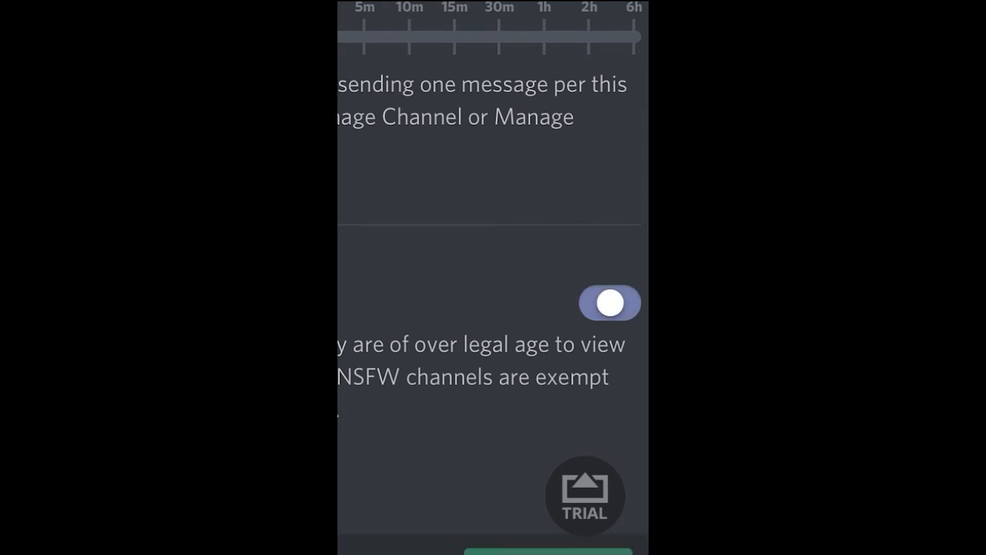
left_click(548, 464)
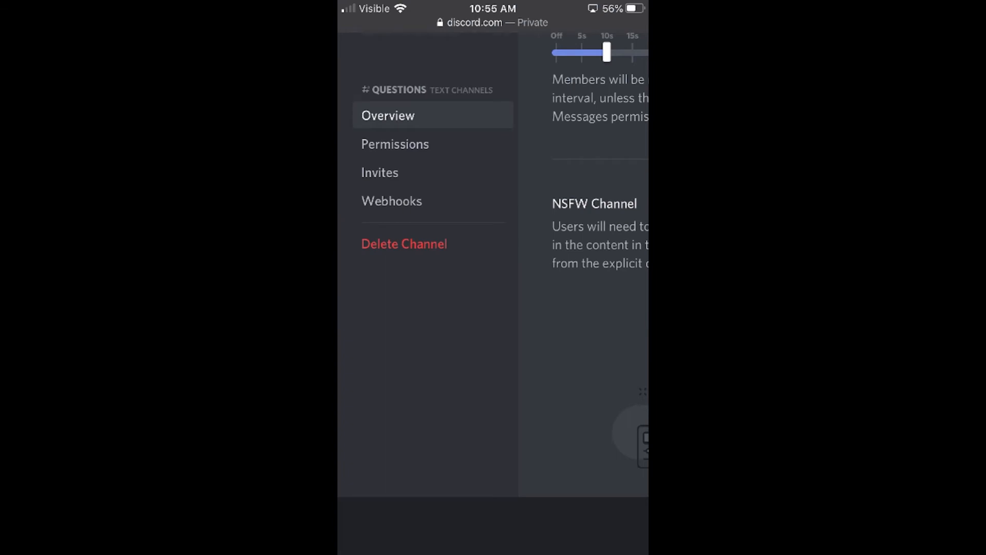
Switch from Safari to the Discord app and check the questions channel's header and member list.
key("super")
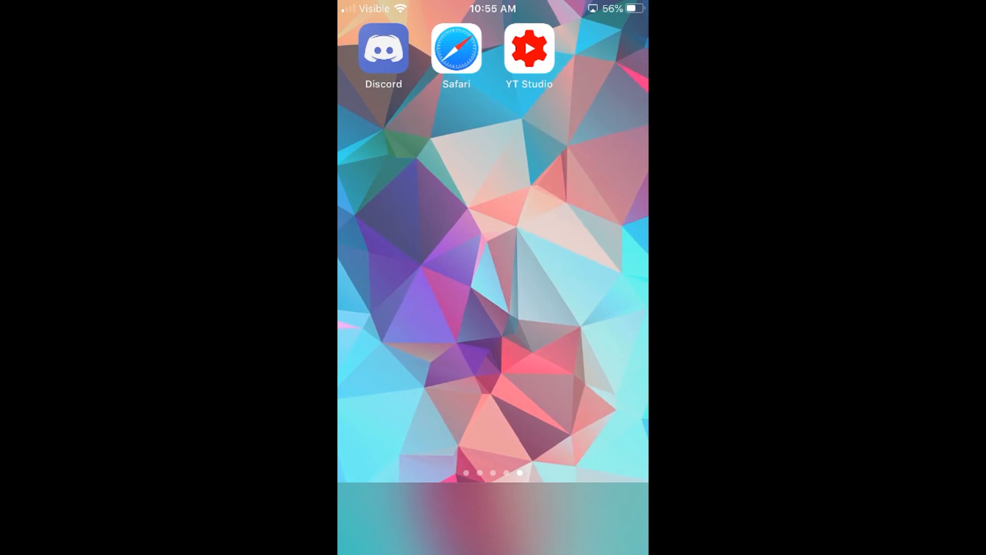
left_click(383, 48)
left_click(359, 35)
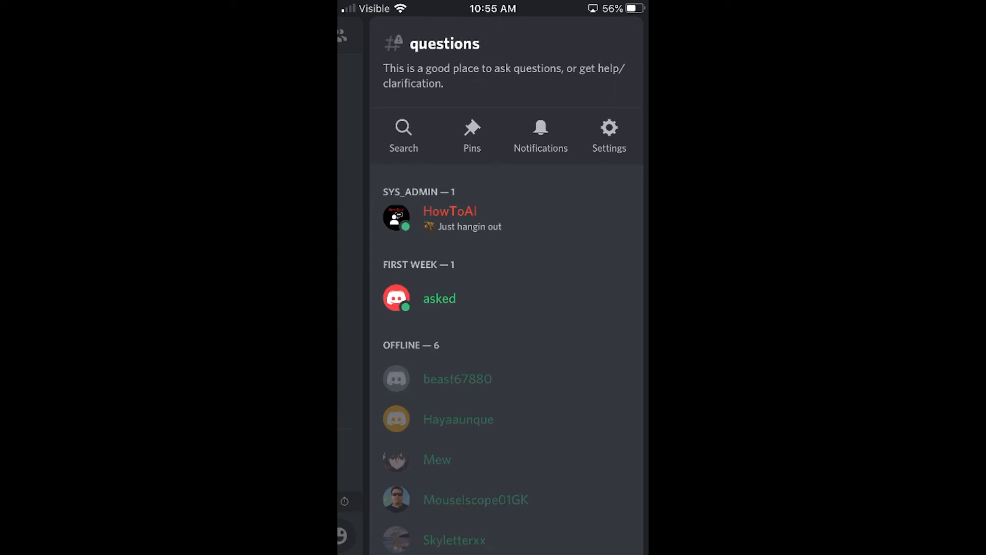
left_click_drag(462, 308, 617, 308)
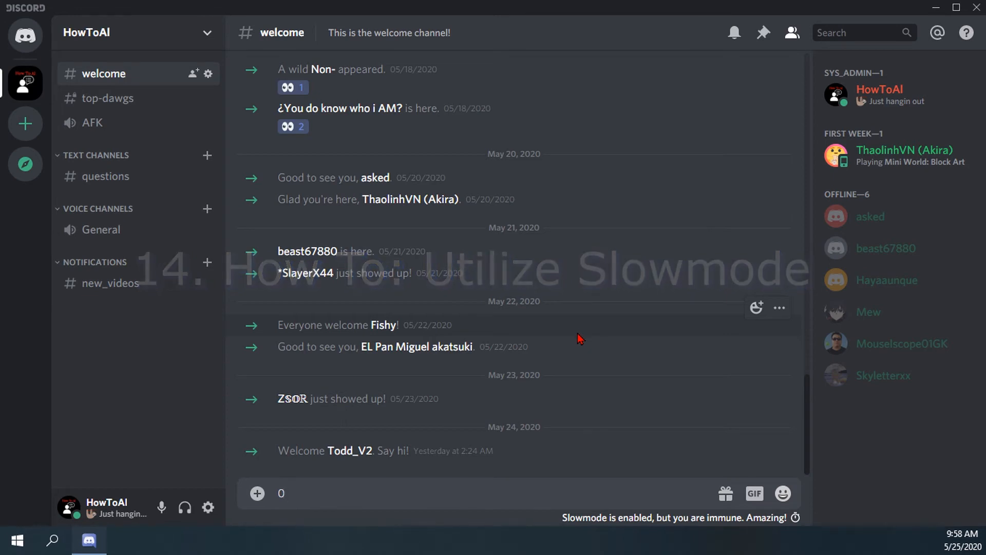
Clear the draft message in the welcome channel, then check the Slowmode setting in the channel's overview and close it.
key("BackSpace")
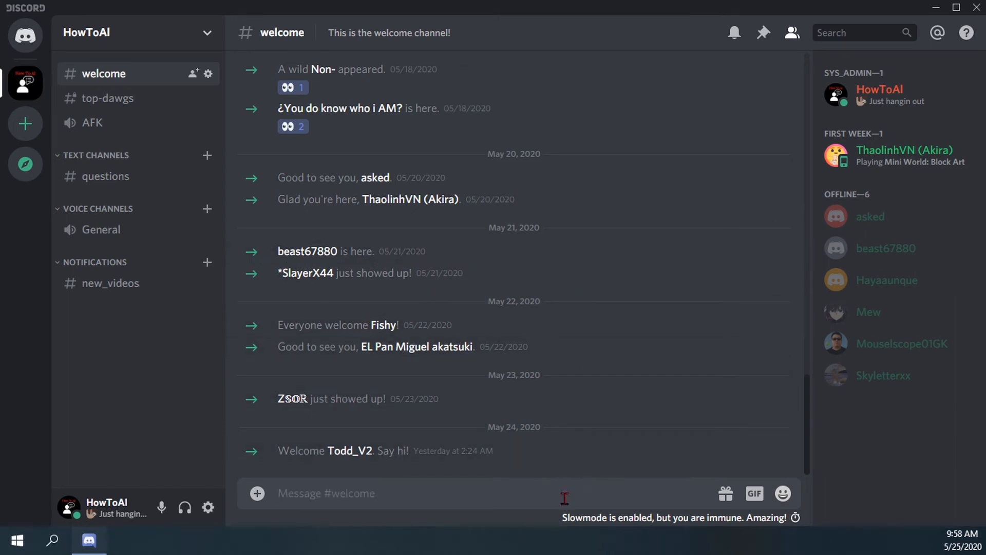
mouse_move(565, 520)
mouse_move(671, 525)
right_click(161, 79)
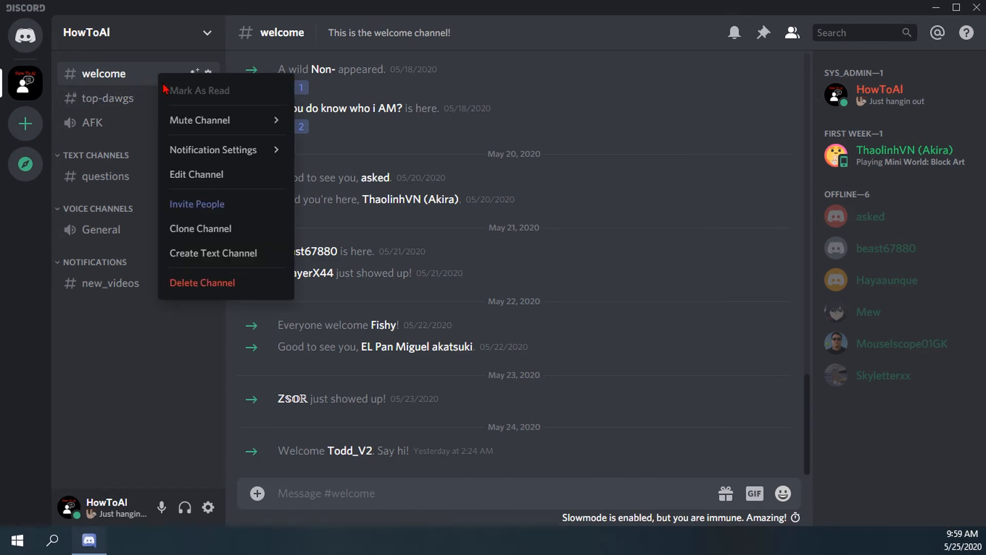
left_click(208, 174)
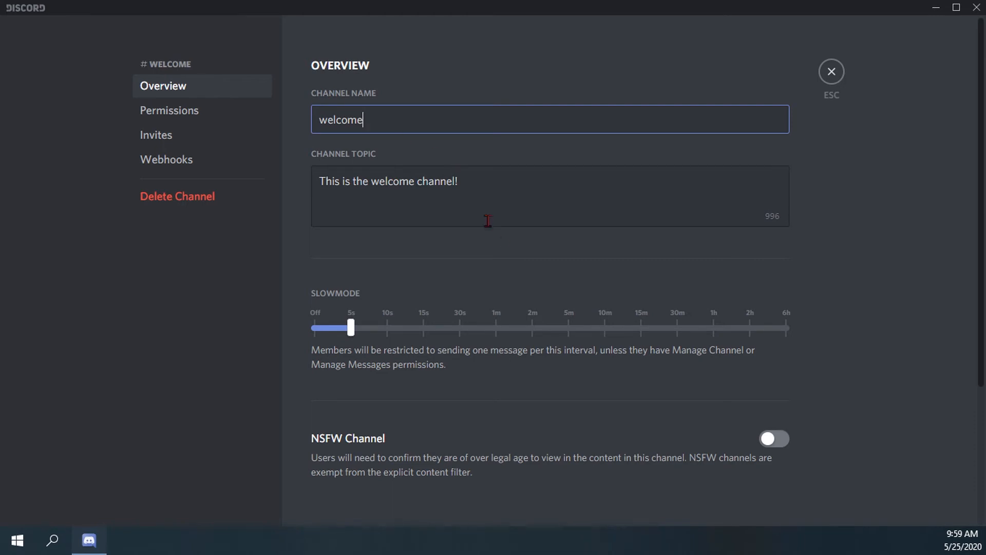
key("ctrl")
left_click(828, 76)
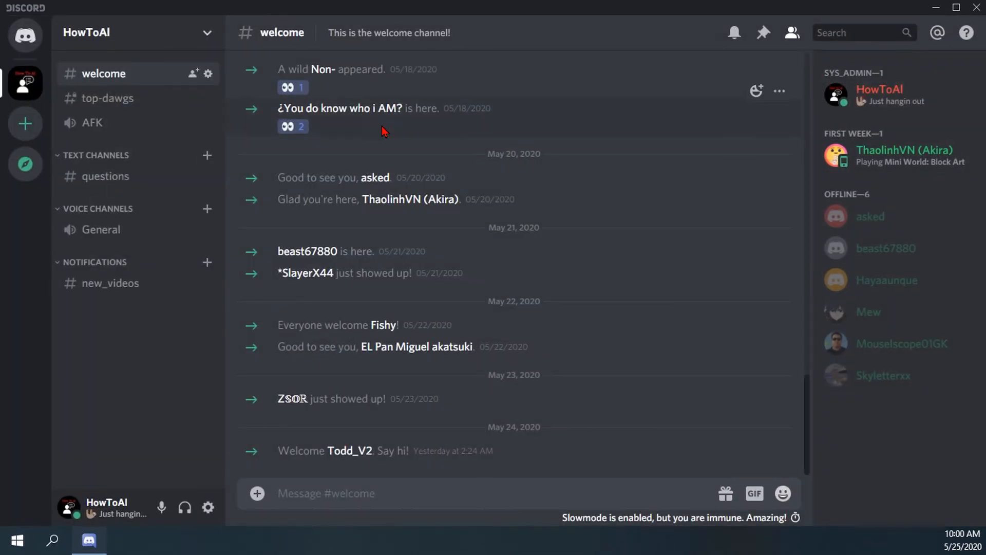
left_click(209, 75)
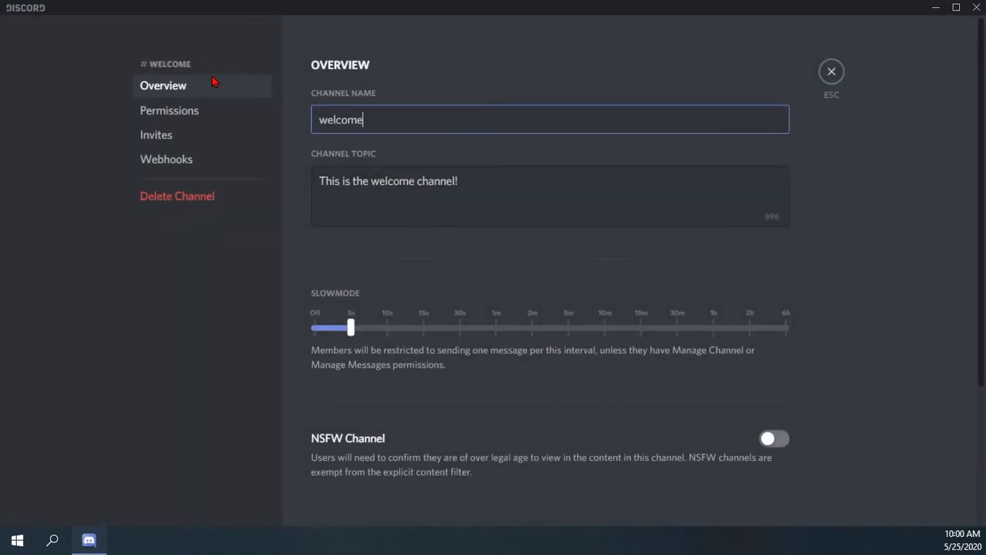
left_click(186, 109)
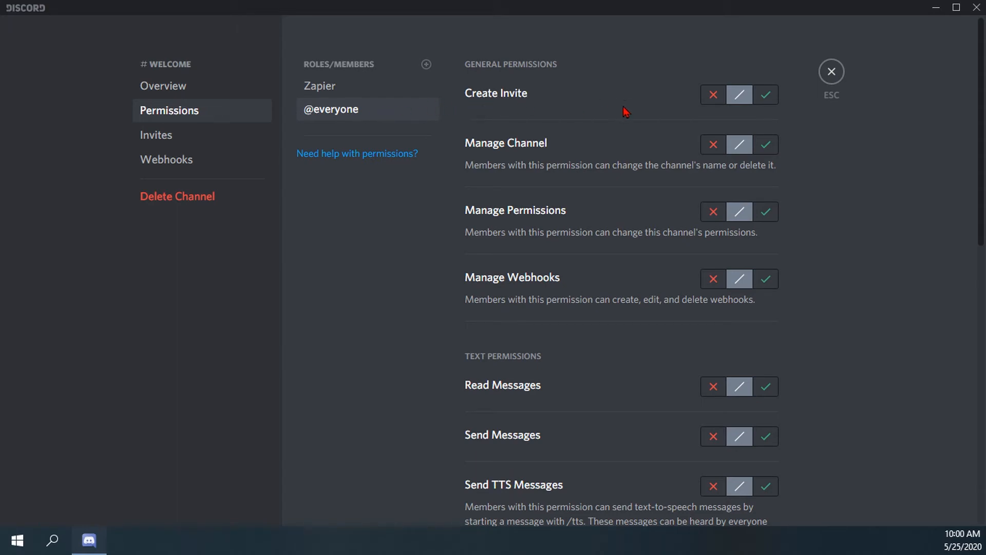
scroll(728, 240, "down", 3)
scroll(729, 240, "down", 7)
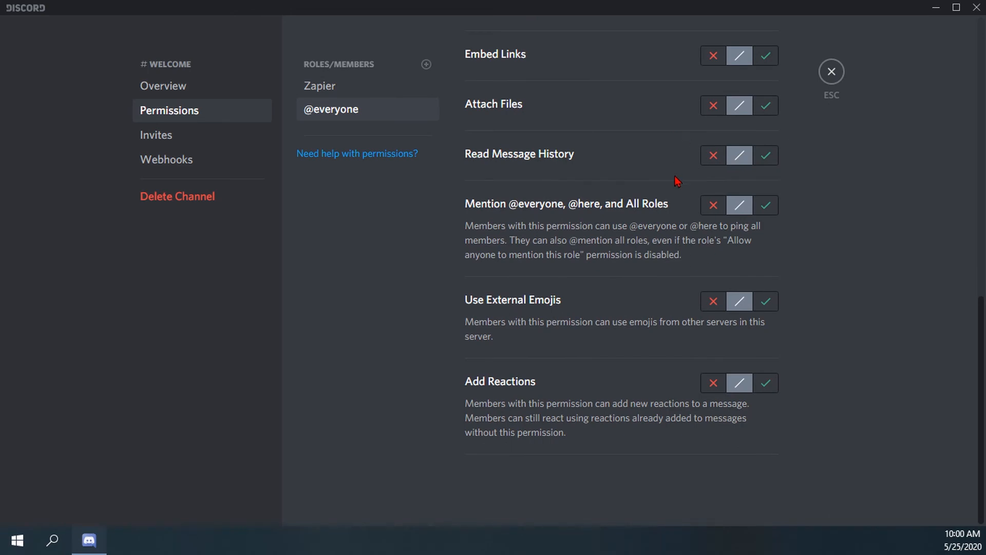
scroll(677, 181, "up", 5)
scroll(688, 195, "up", 2)
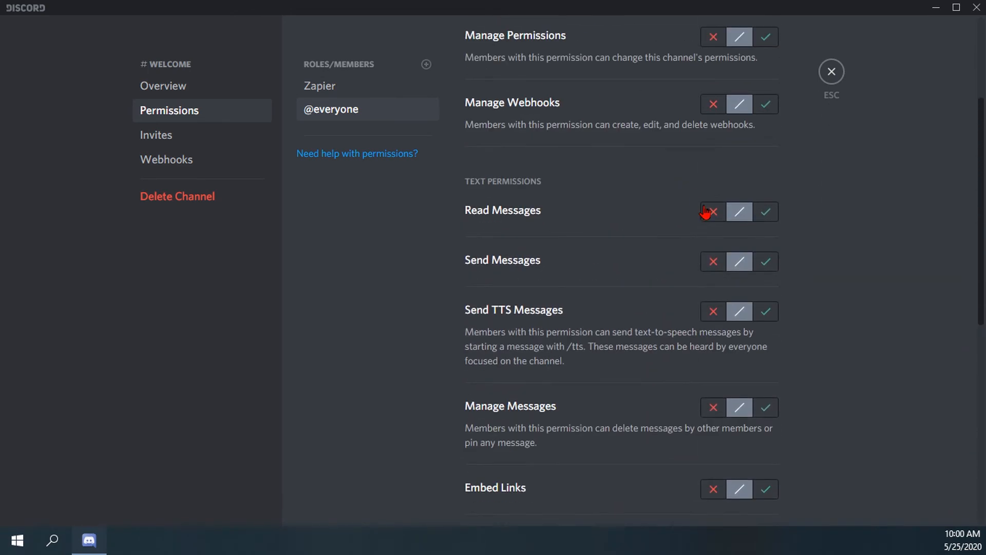
scroll(702, 207, "down", 1)
left_click(713, 190)
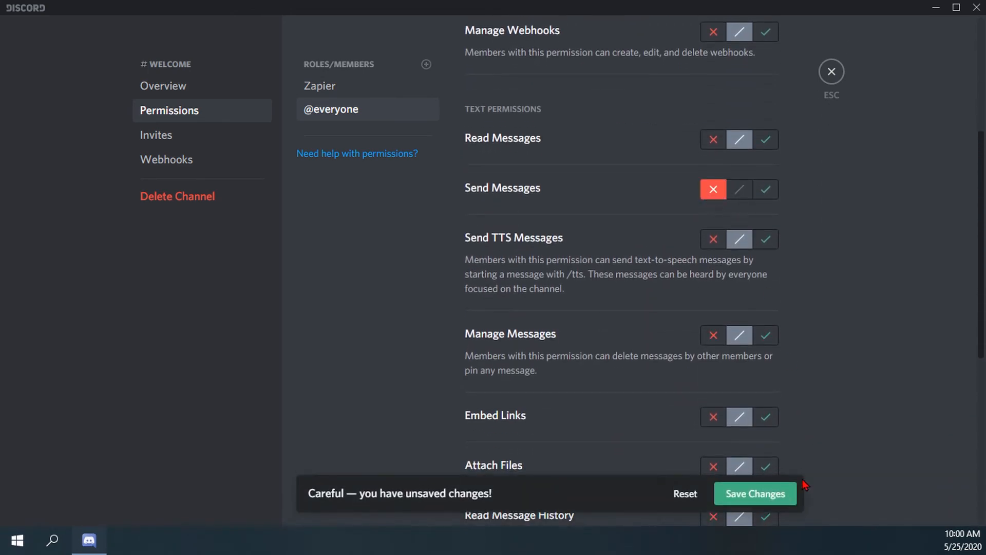
left_click(770, 492)
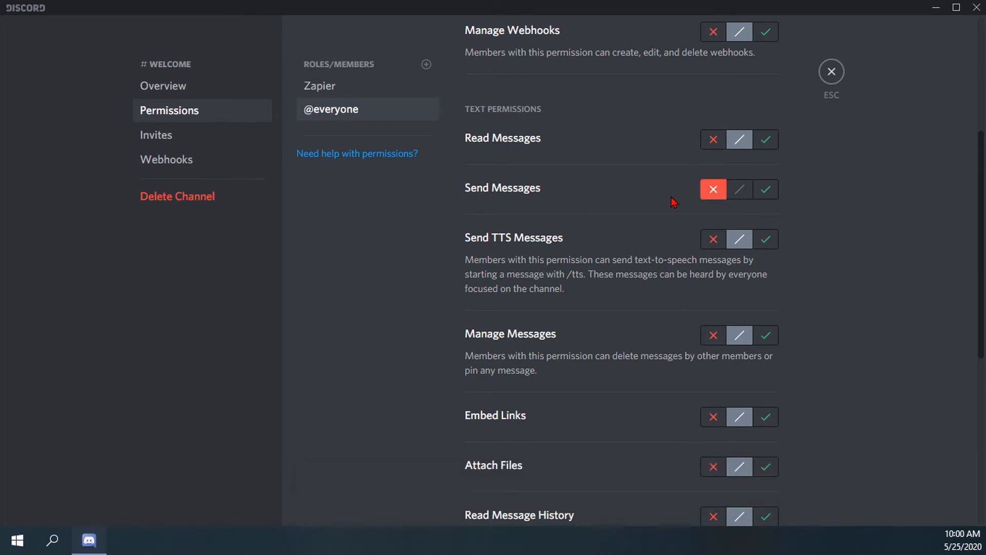
left_click(711, 242)
left_click(750, 494)
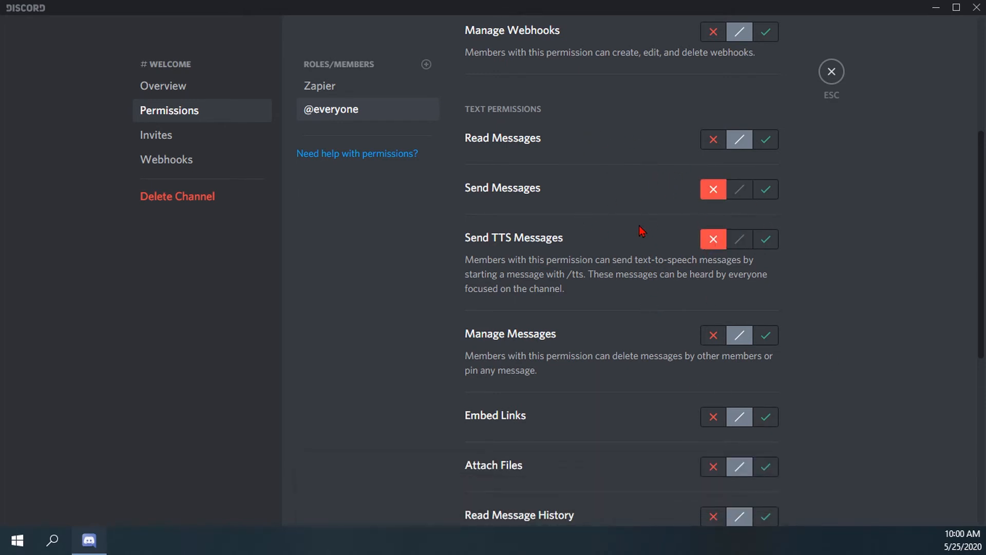
scroll(642, 231, "down", 2)
left_click(714, 370)
left_click(790, 497)
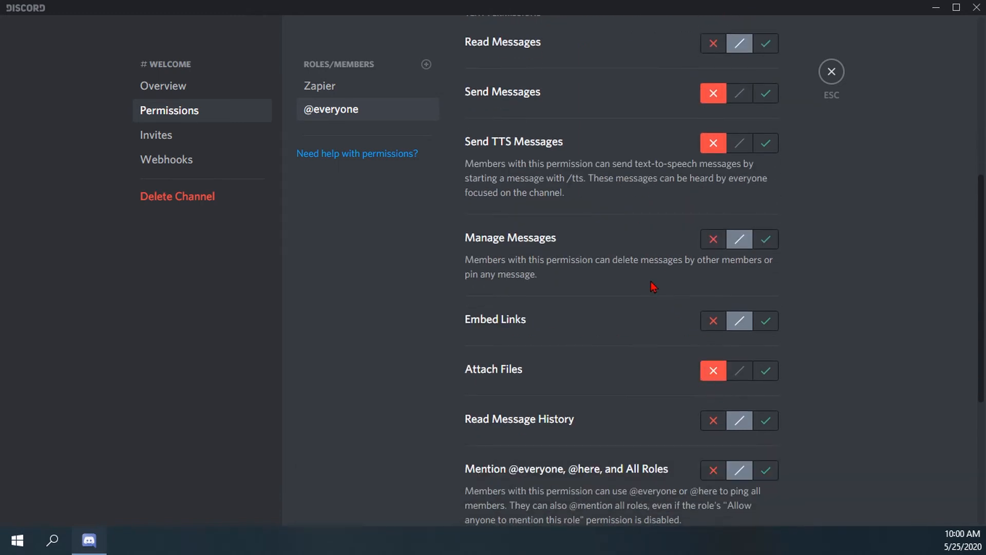
scroll(655, 285, "down", 1)
scroll(668, 318, "up", 2)
left_click(713, 393)
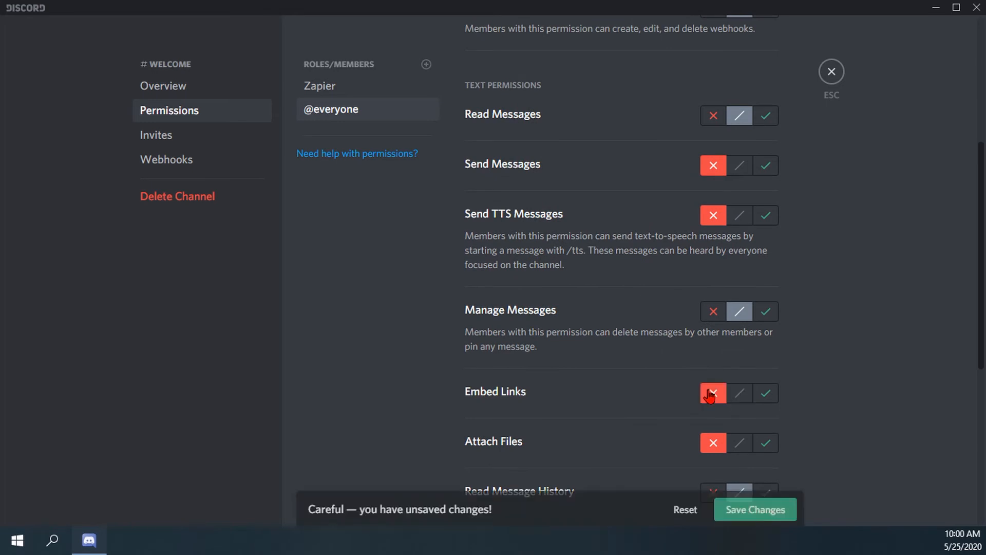
left_click(766, 496)
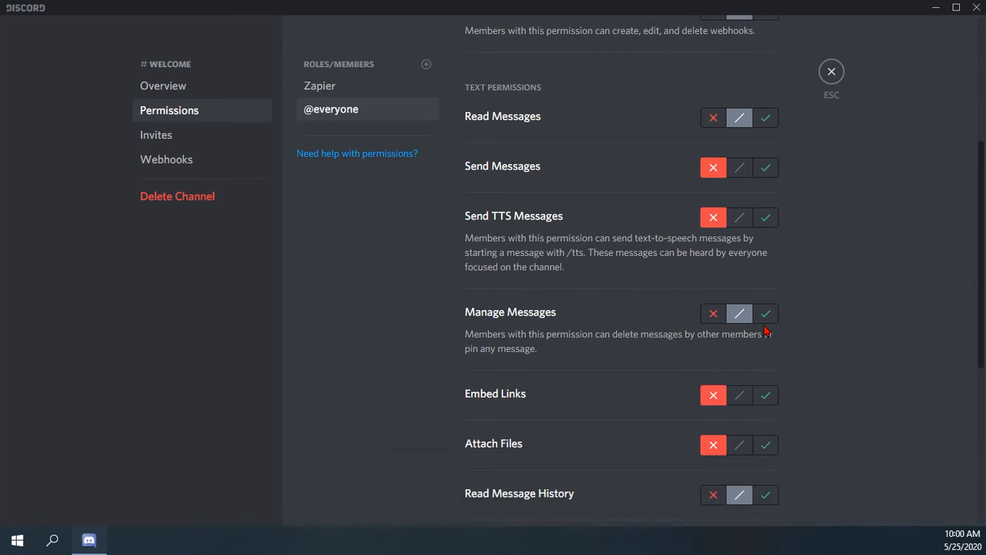
scroll(712, 318, "up", 3)
scroll(699, 293, "down", 1)
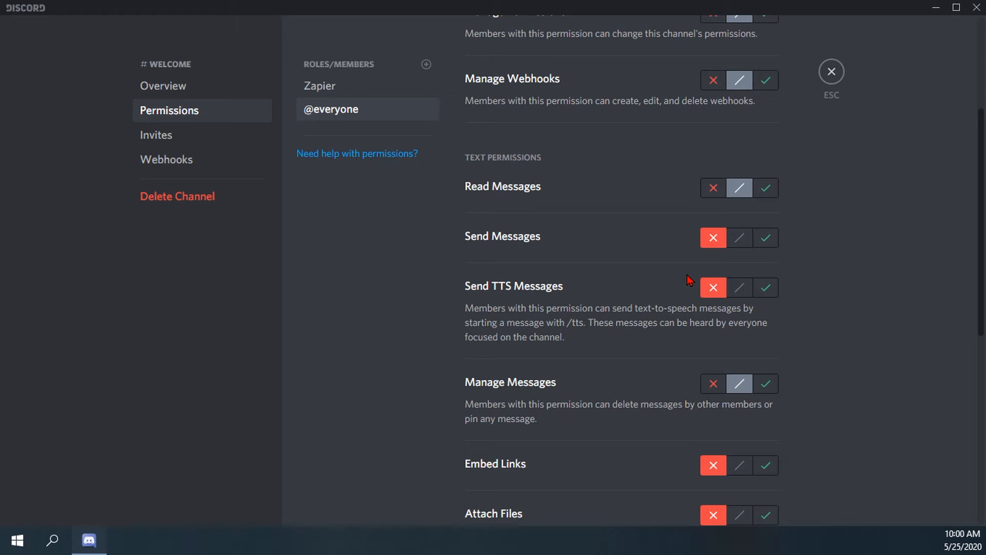
Add the First Week role to the welcome channel's permissions and allow Read Messages, Send Messages and Send TTS Messages.
left_click(427, 65)
left_click(367, 197)
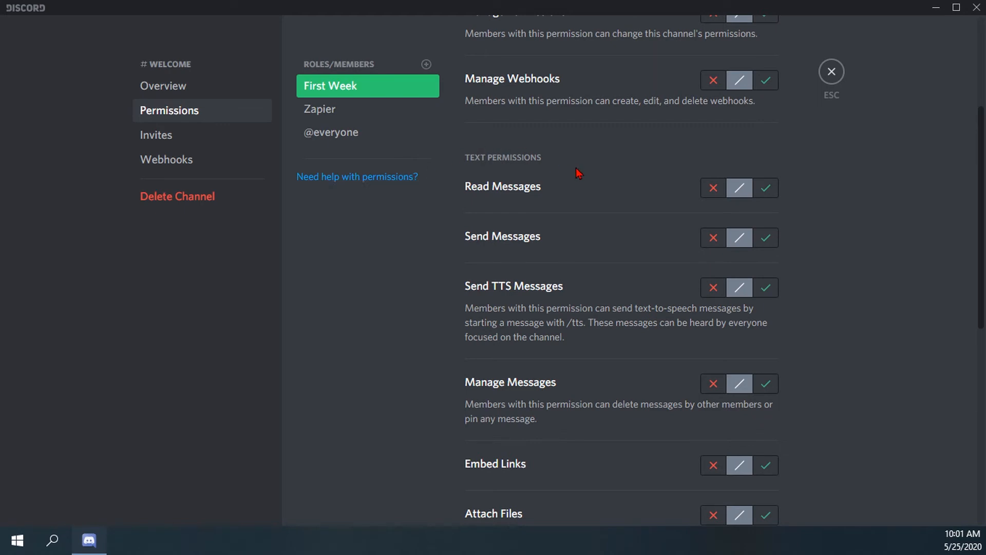
left_click(766, 187)
left_click(765, 238)
left_click(765, 287)
Allow Embed Links and Attach Files for First Week, leave Manage Messages neutral, save and return to the channel overview.
scroll(800, 338, "down", 3)
left_click(765, 239)
left_click(765, 320)
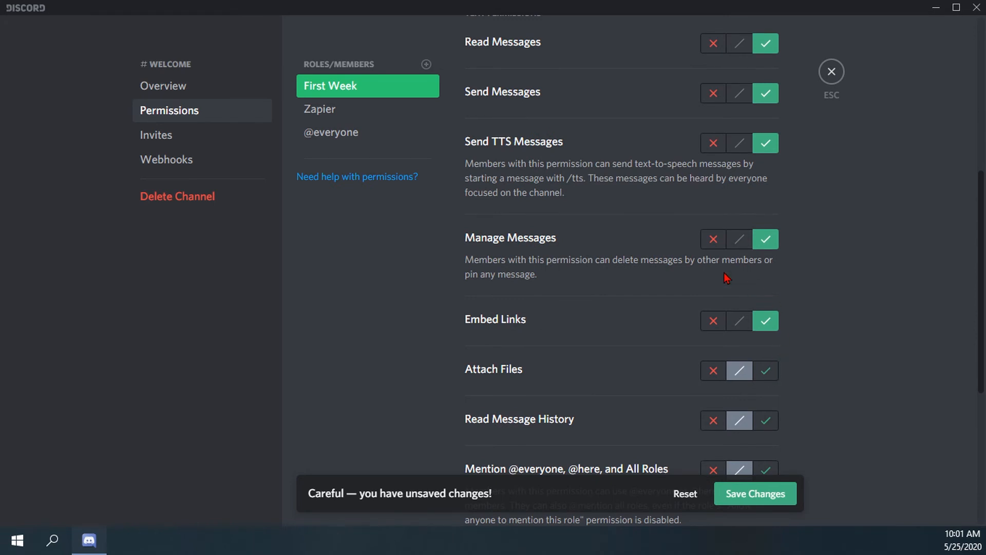
left_click(734, 240)
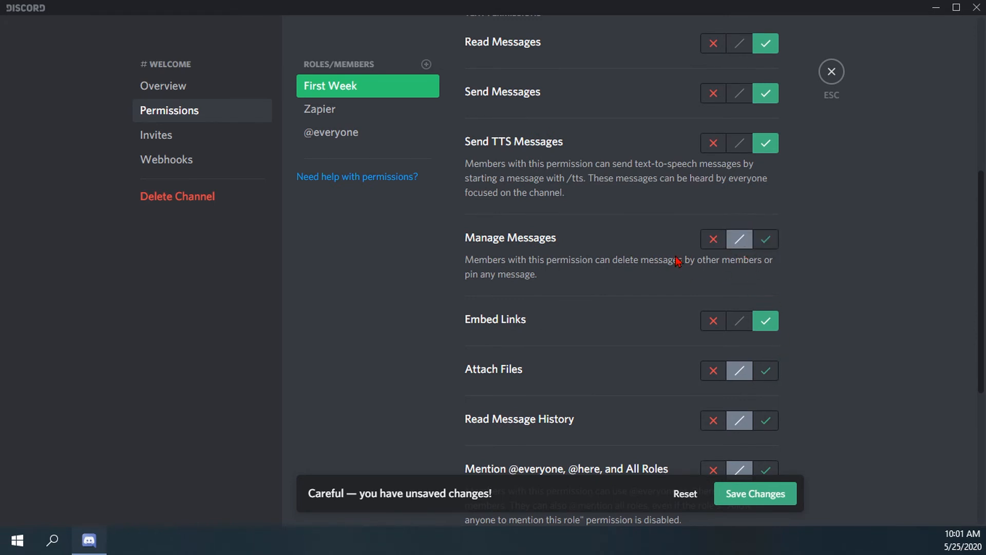
scroll(642, 247, "up", 2)
scroll(617, 293, "down", 3)
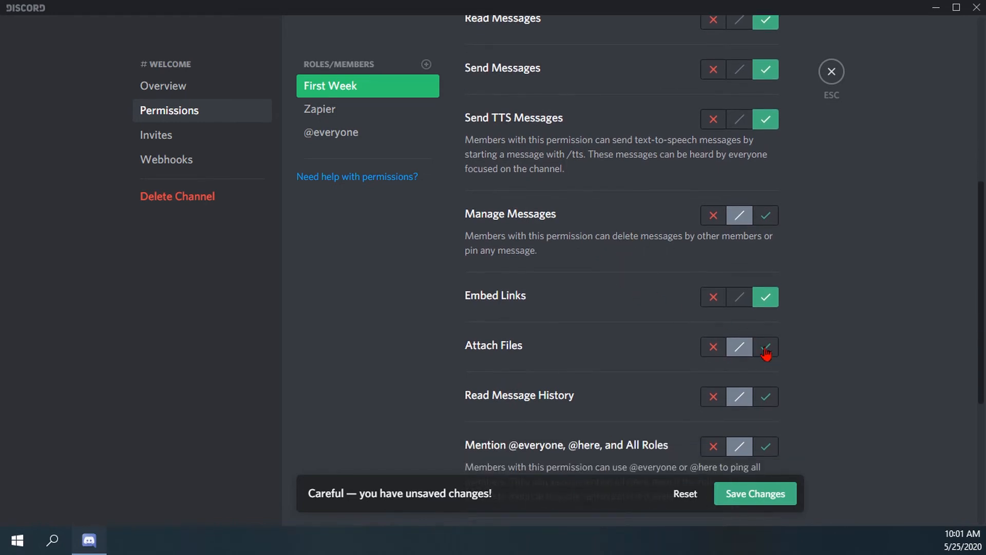
left_click(766, 349)
scroll(835, 350, "down", 2)
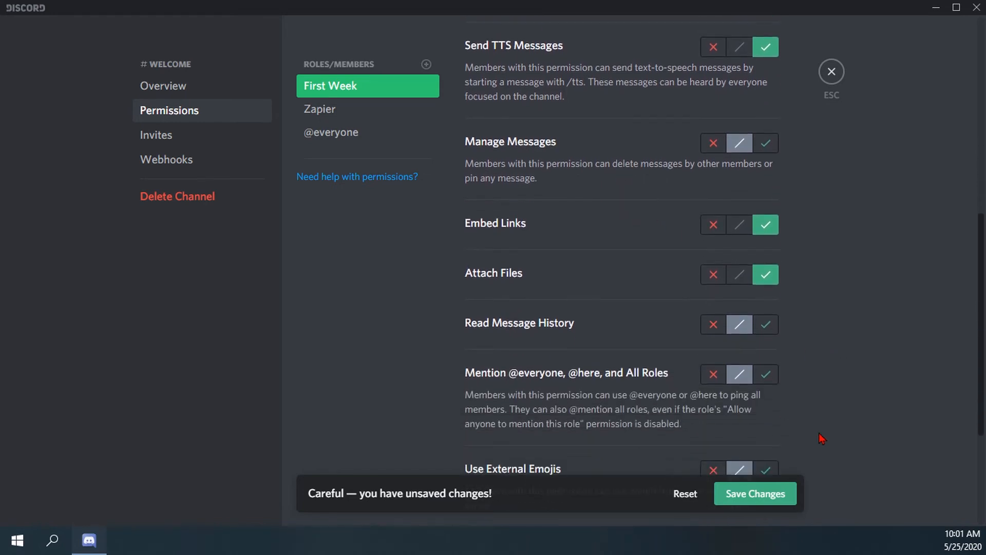
left_click(756, 496)
scroll(762, 426, "up", 6)
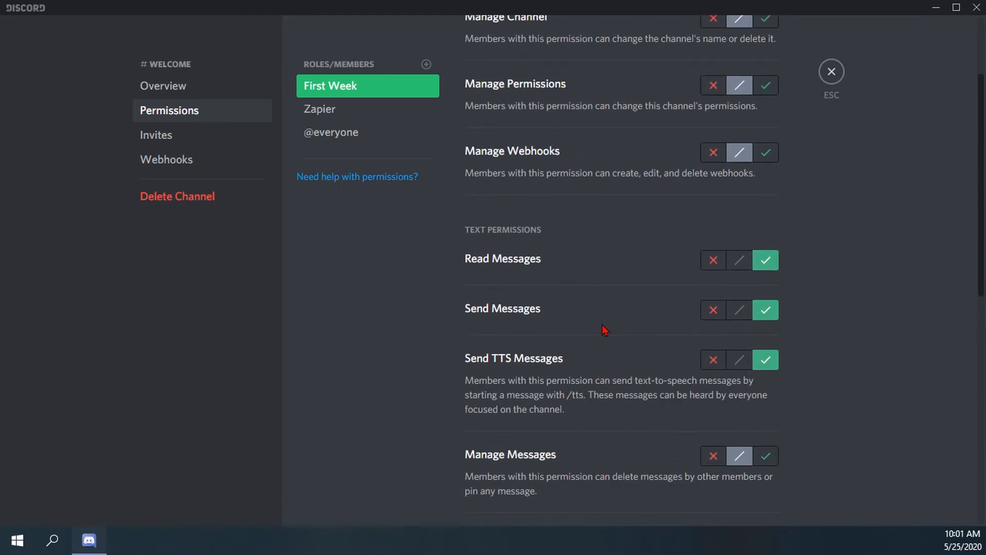
left_click(204, 95)
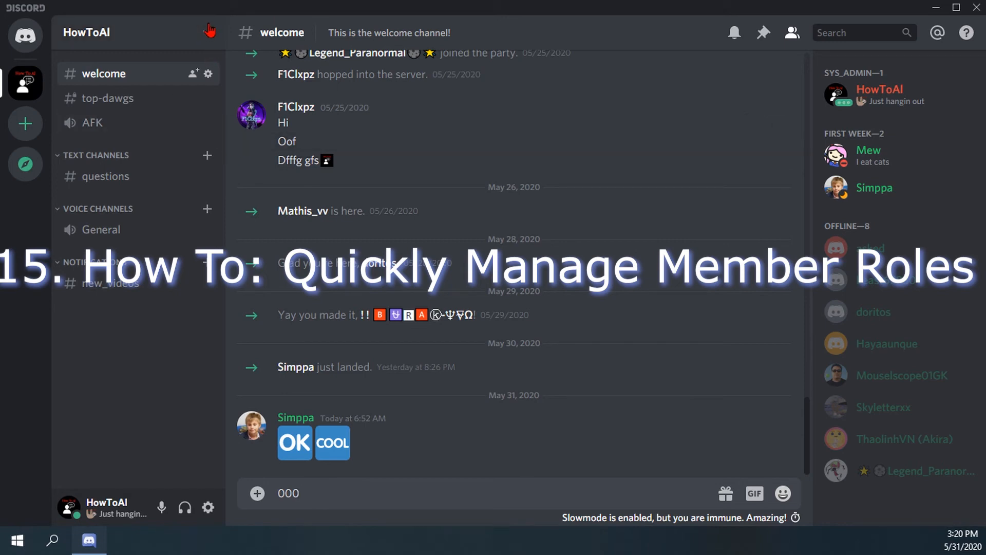
Open the HowToAI server settings' member list and look through the roles assigned to each member.
left_click(208, 35)
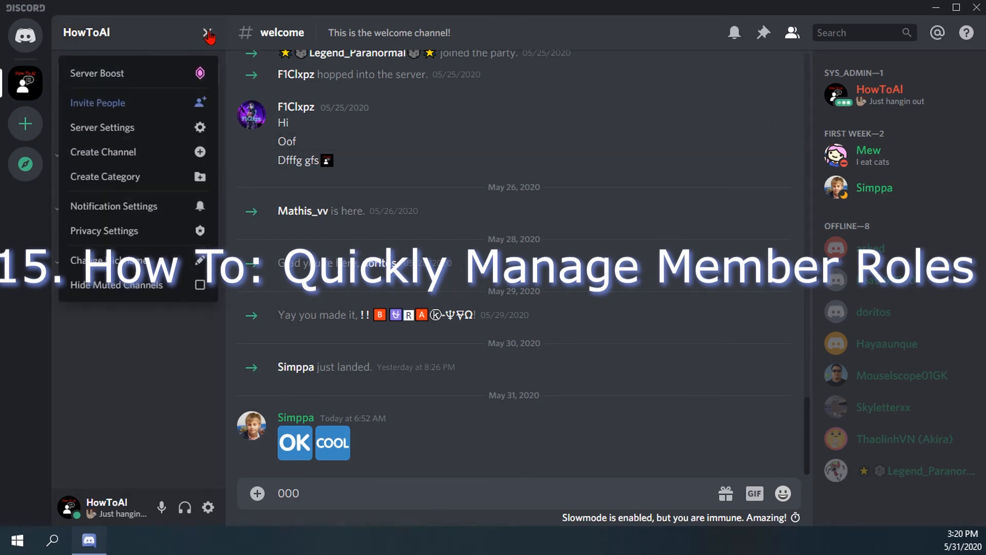
left_click(136, 132)
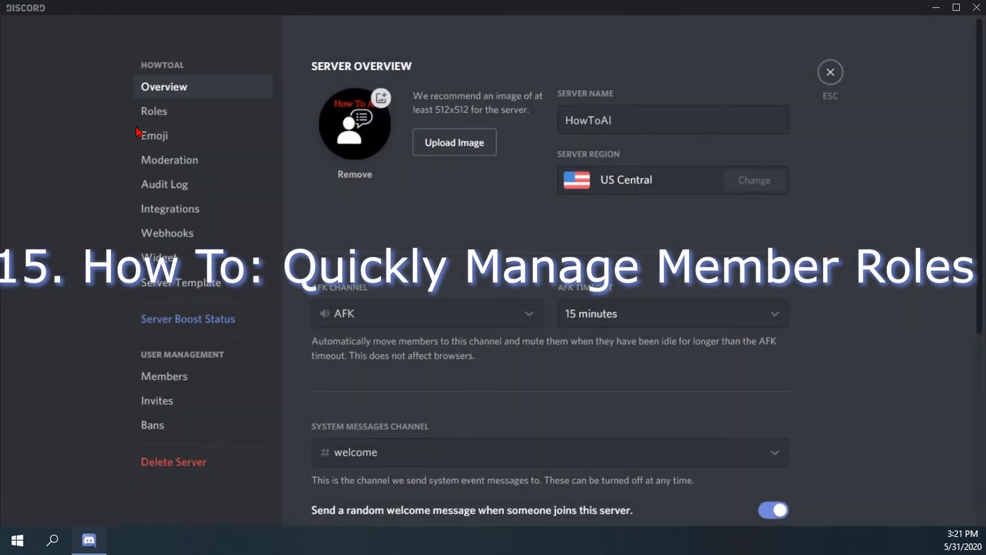
left_click(174, 382)
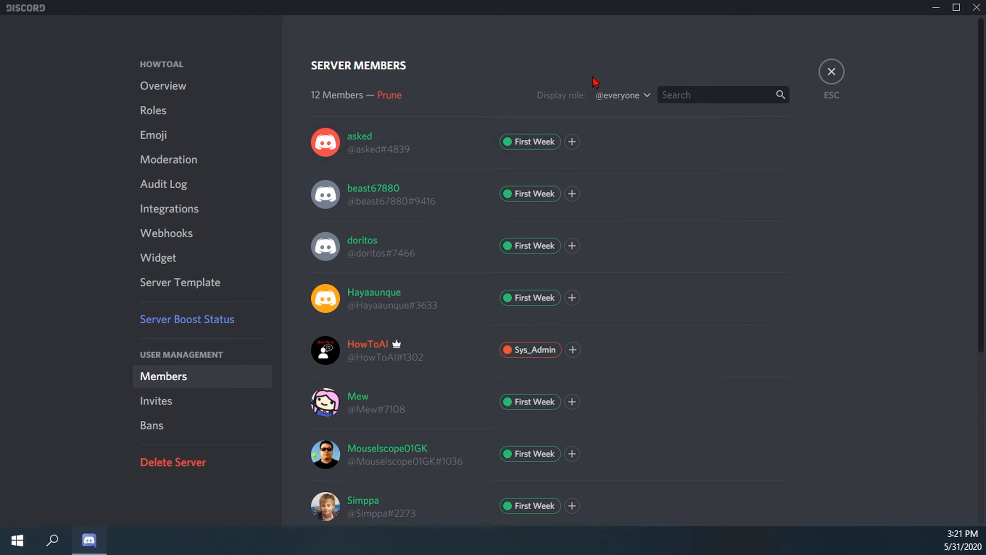
scroll(591, 82, "down", 1)
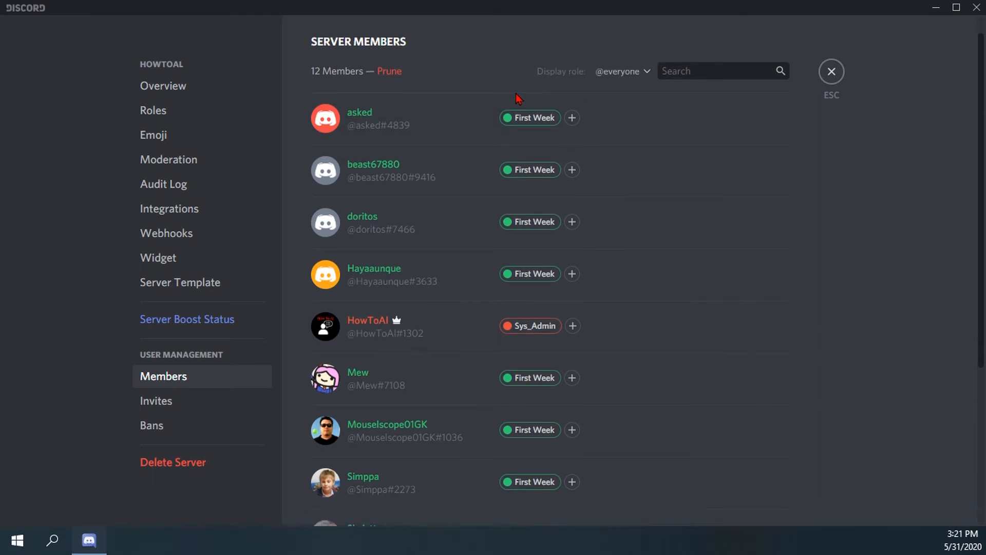
scroll(529, 149, "down", 3)
scroll(540, 158, "down", 2)
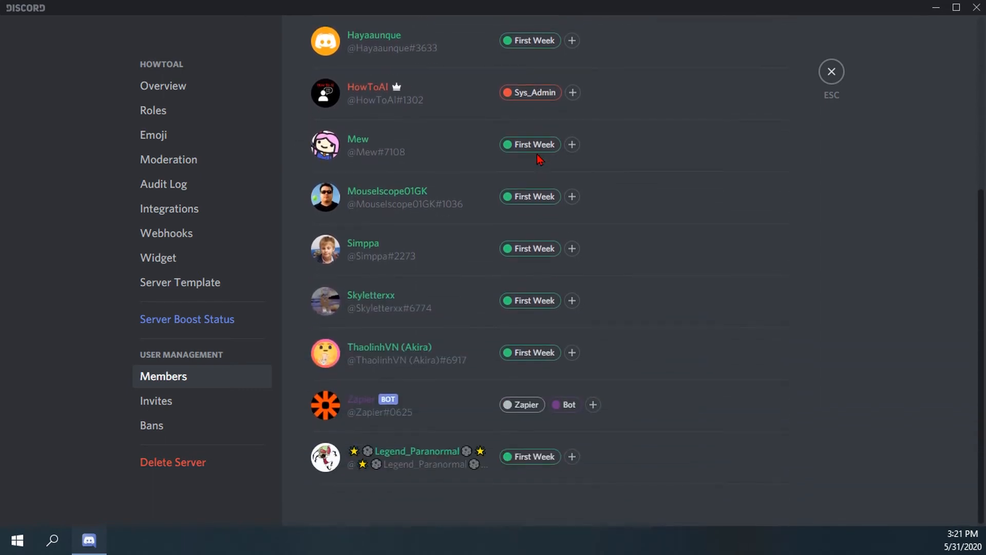
scroll(678, 273, "up", 2)
scroll(683, 254, "up", 3)
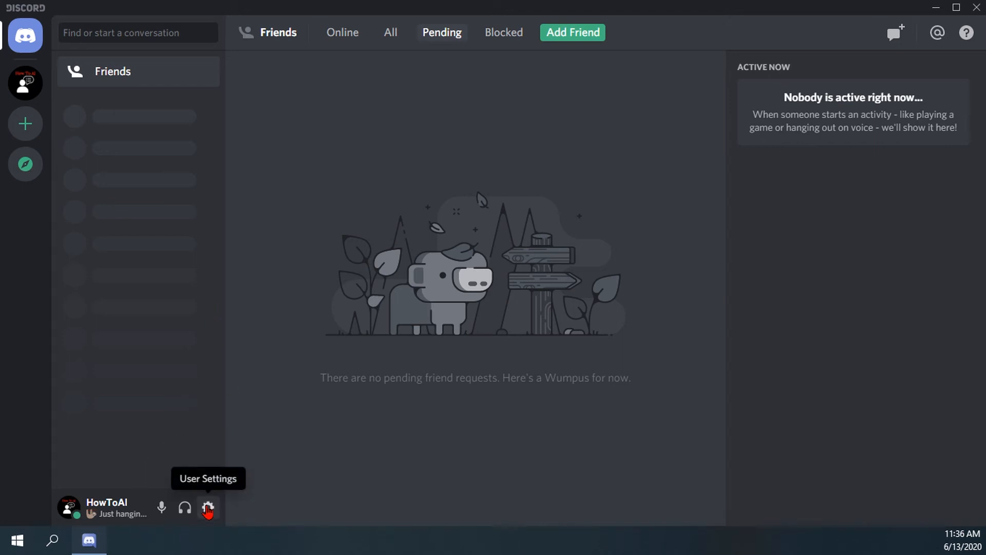
In the user settings for notifications, set the Push Notification AFK Timeout to 1 minute.
left_click(208, 508)
left_click(196, 407)
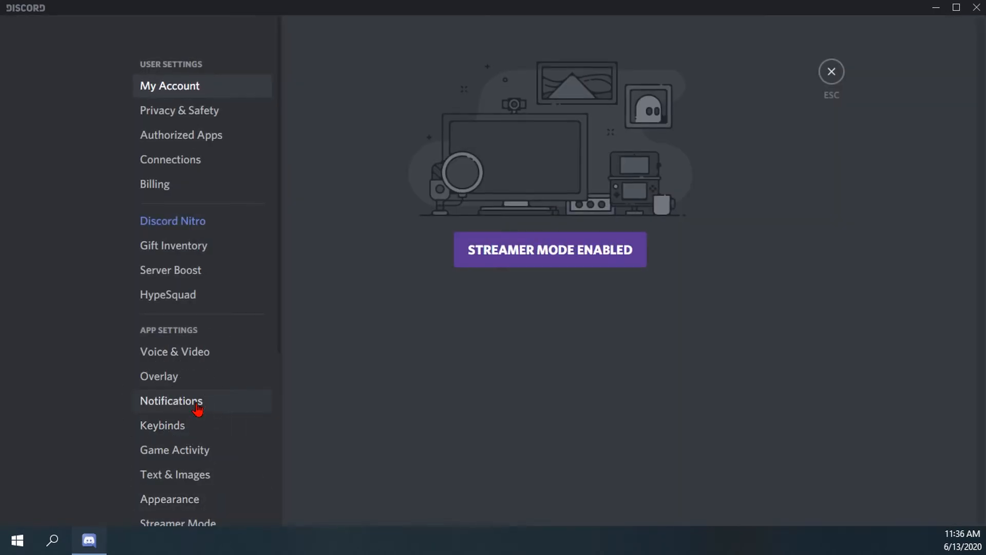
left_click(197, 408)
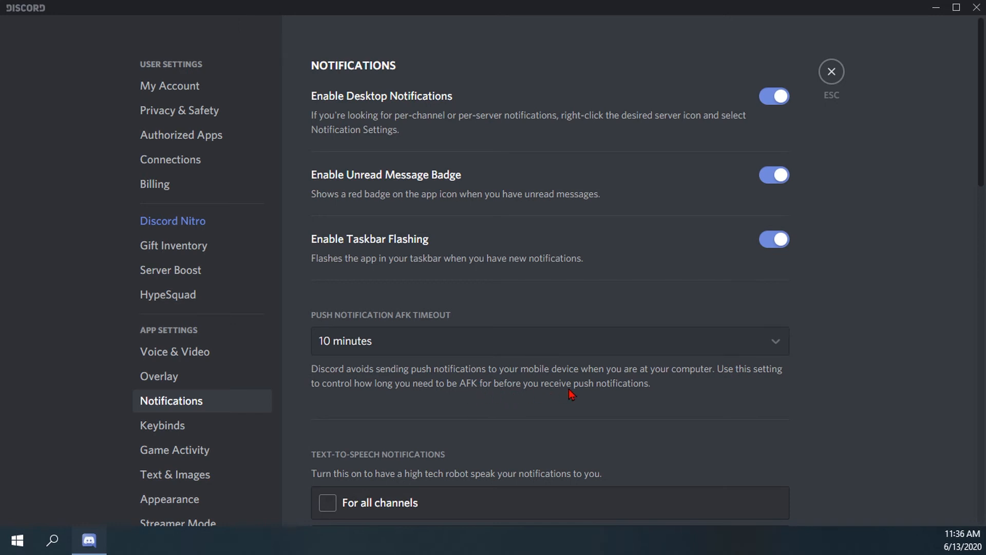
left_click(531, 347)
scroll(490, 410, "down", 1)
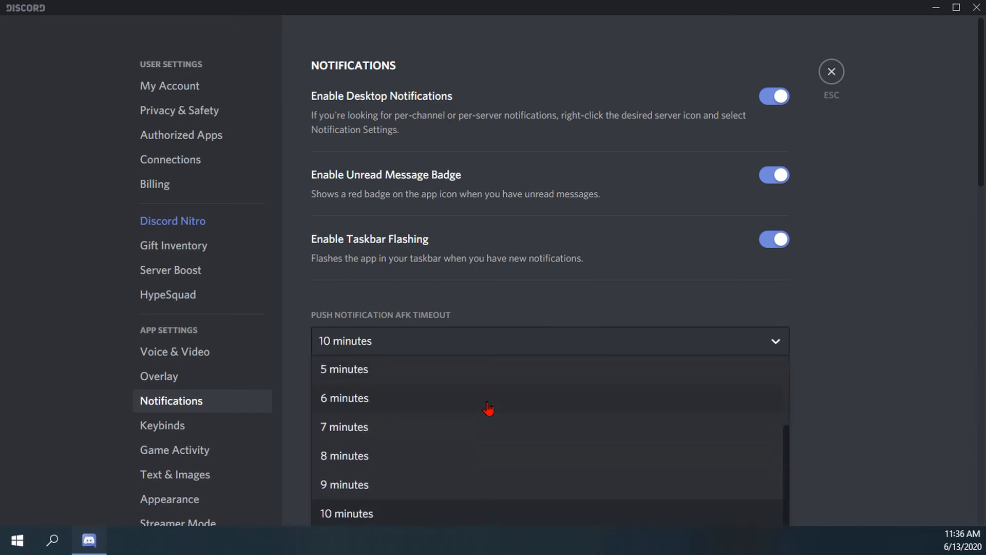
scroll(815, 412, "down", 2)
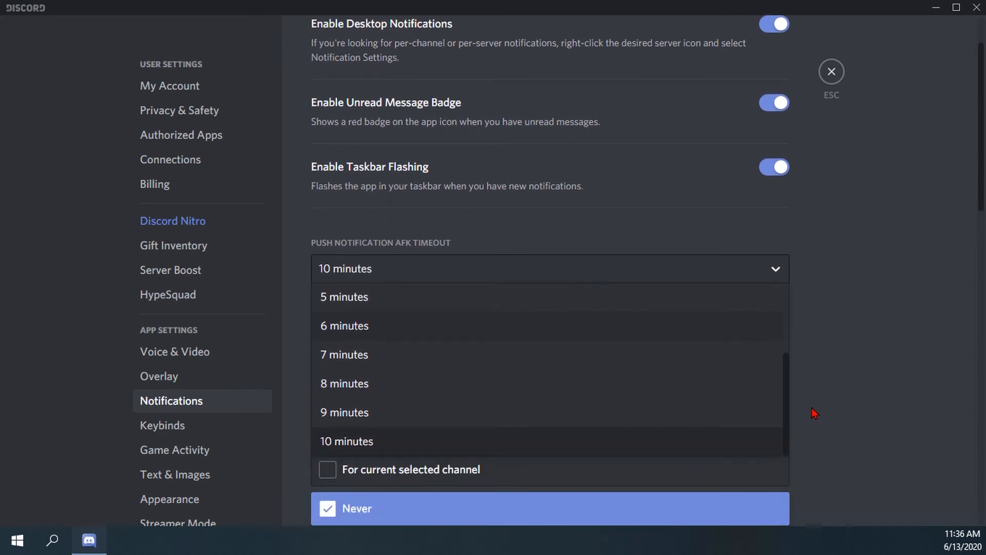
scroll(533, 398, "up", 2)
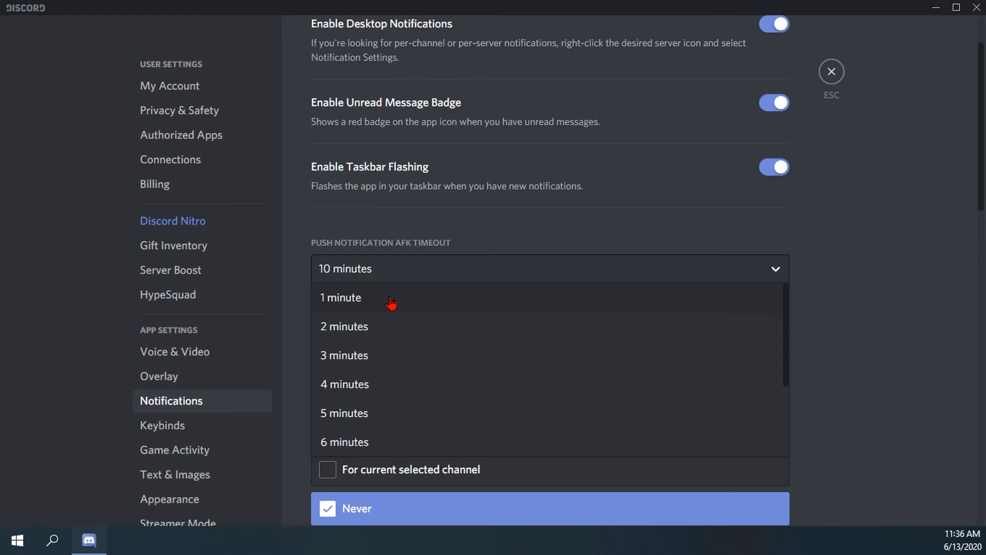
scroll(447, 370, "down", 2)
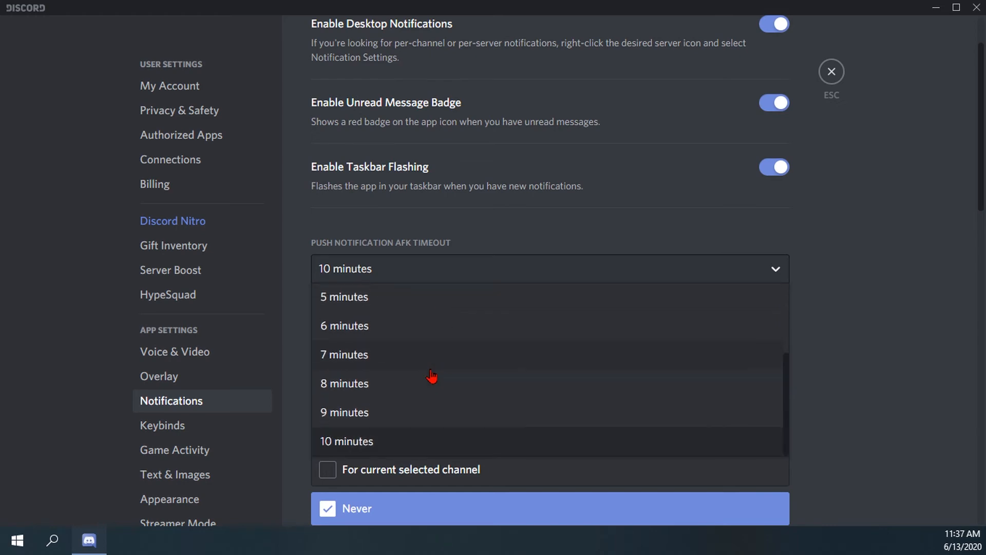
scroll(386, 329, "up", 2)
left_click(382, 308)
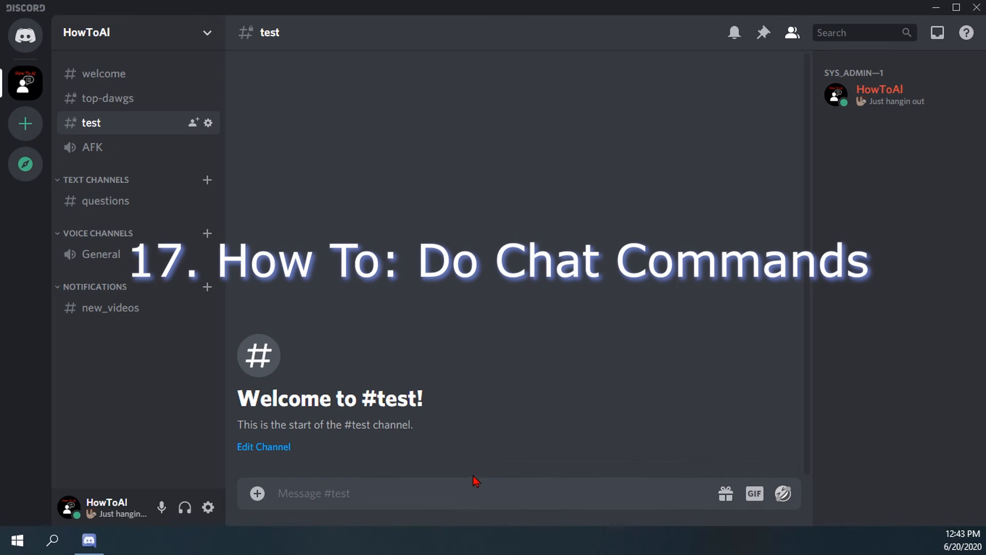
Post "This is a test" in the test channel with emphasis using the /me chat command.
left_click(445, 494)
type("/")
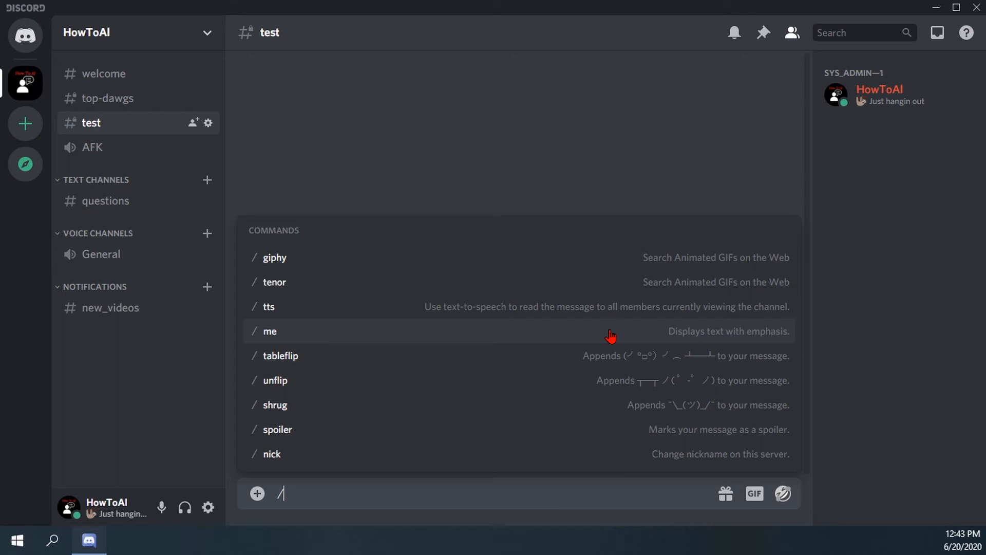
left_click(610, 336)
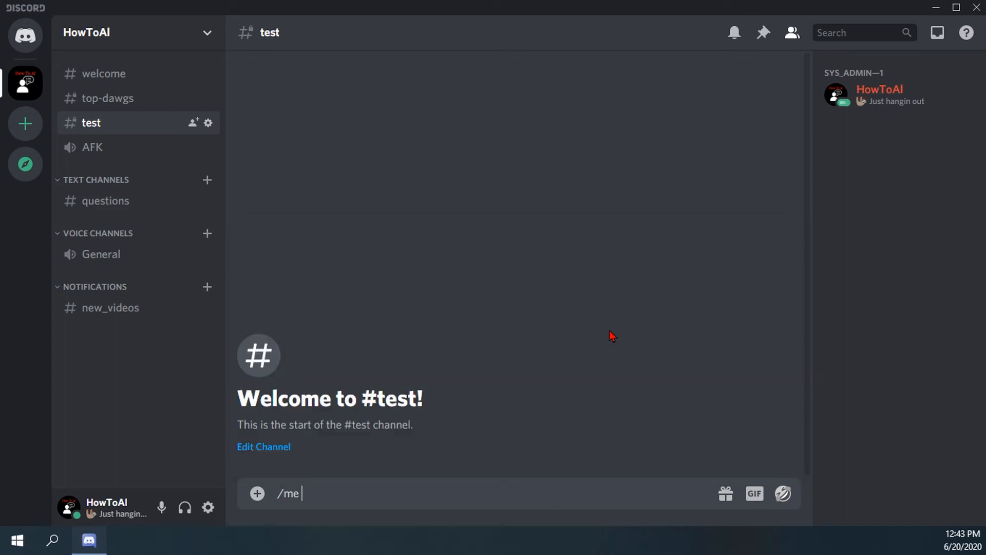
type("This is a test")
key("Return")
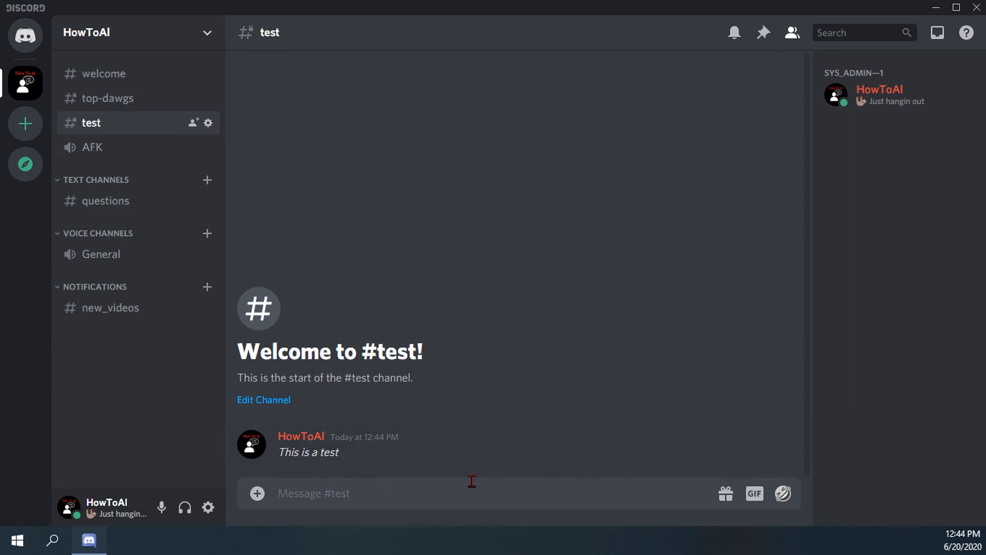
Post "This is a test" in the test channel using the /unflip chat command.
type("/")
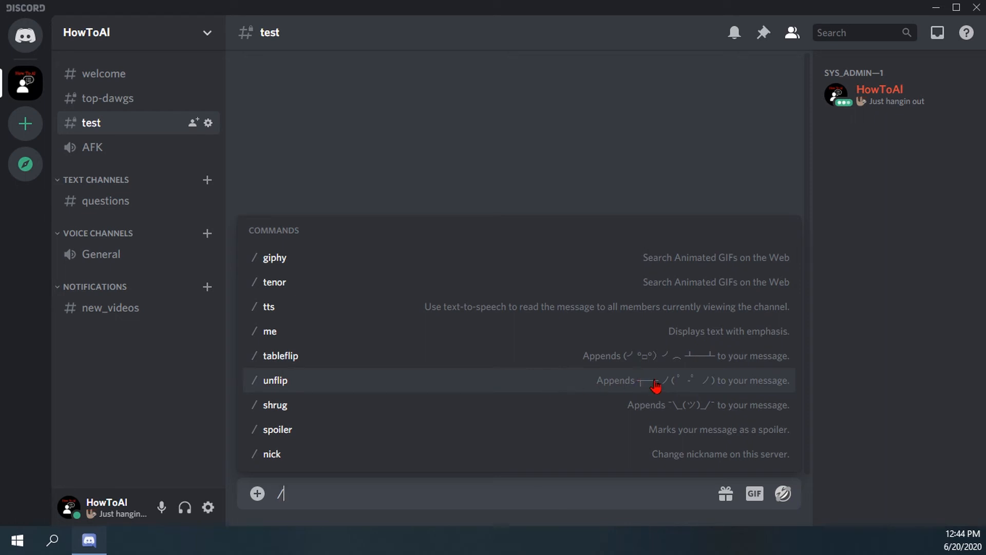
left_click(519, 385)
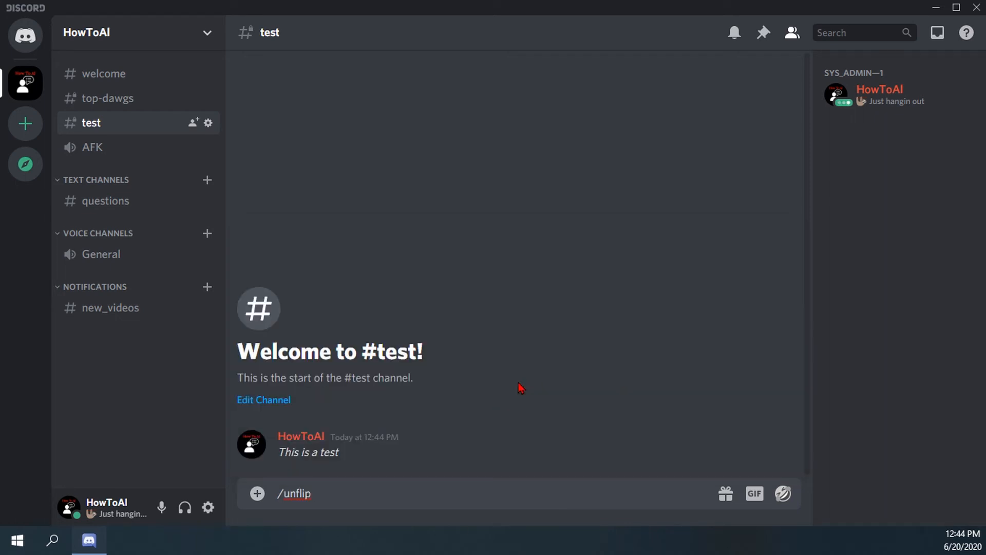
type("This is a test")
key("Return")
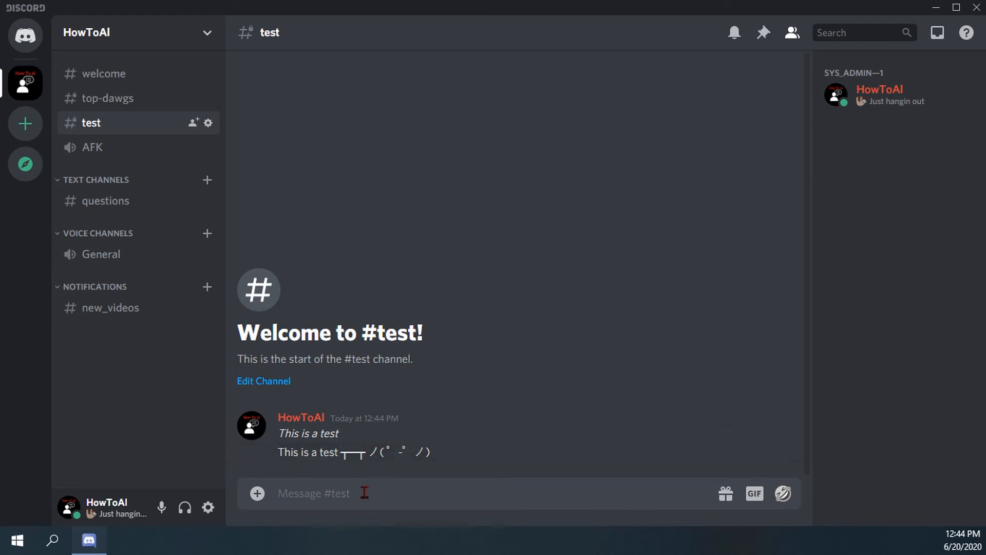
Post "This is a test" as a spoiler with the /spoiler command and reveal its hidden text.
type("/")
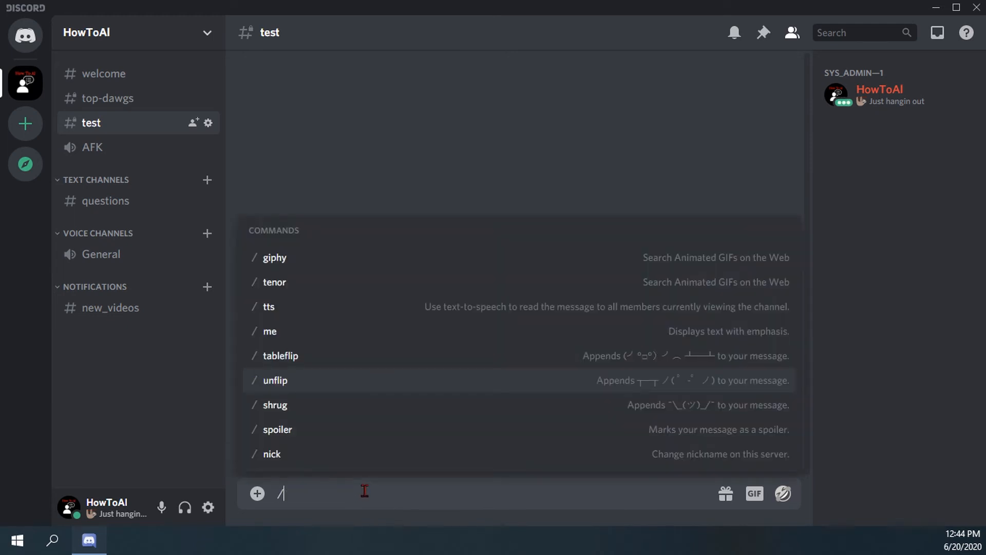
left_click(371, 430)
type("This is a test")
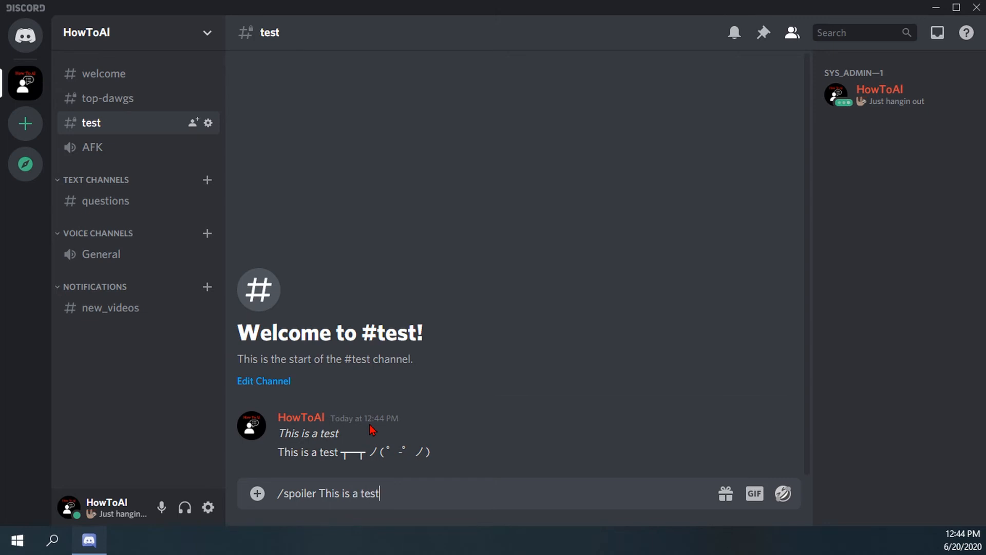
key("Return")
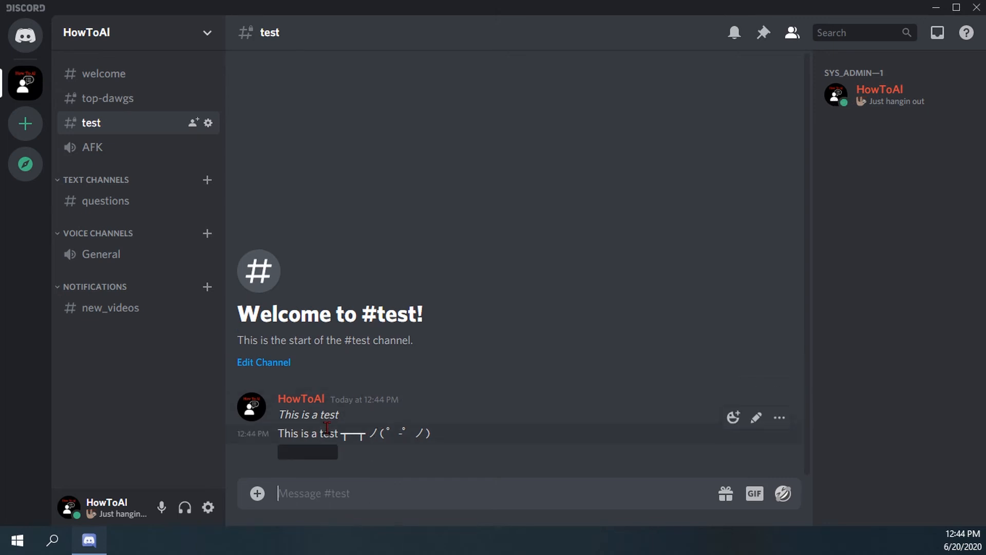
left_click(307, 453)
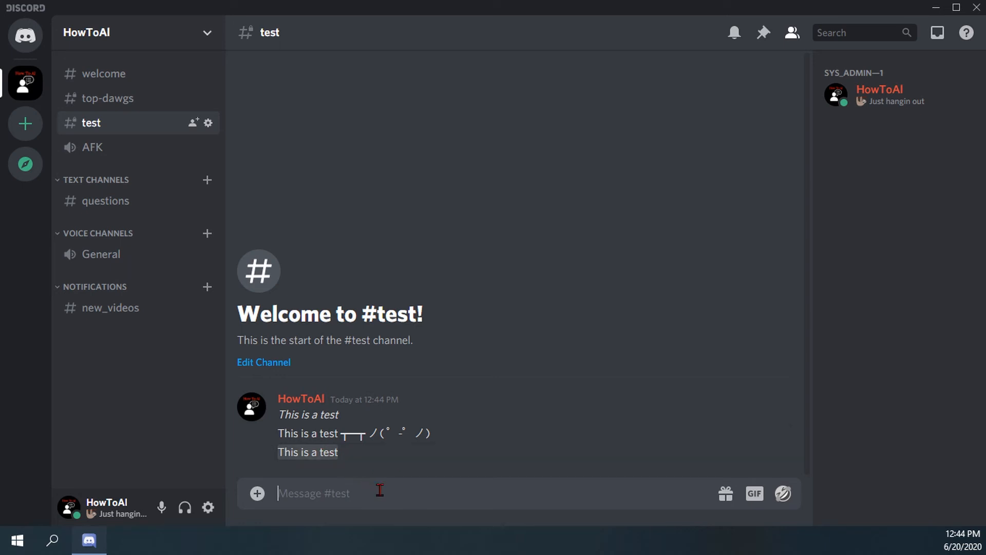
Post "This is a test" in the test channel using the /tableflip chat command.
type("/")
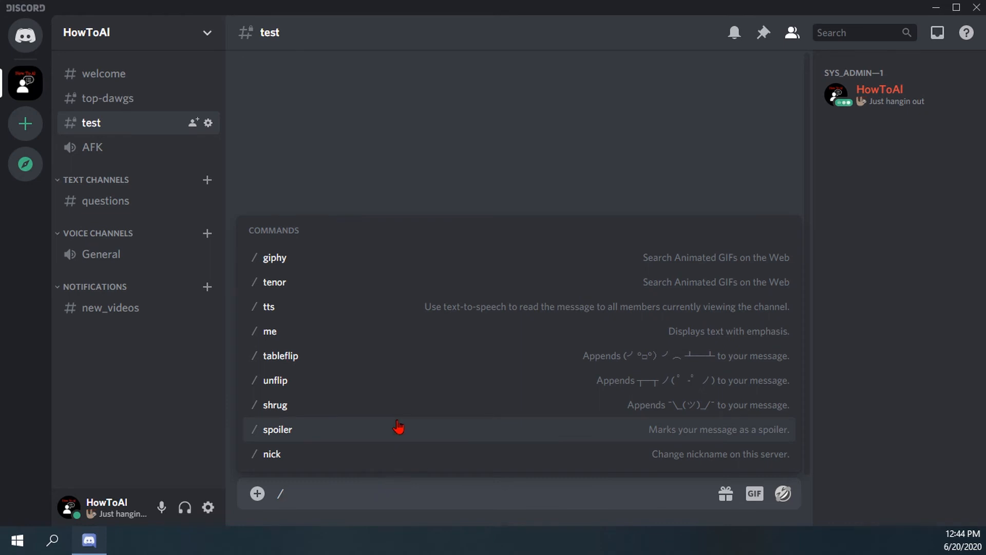
left_click(353, 365)
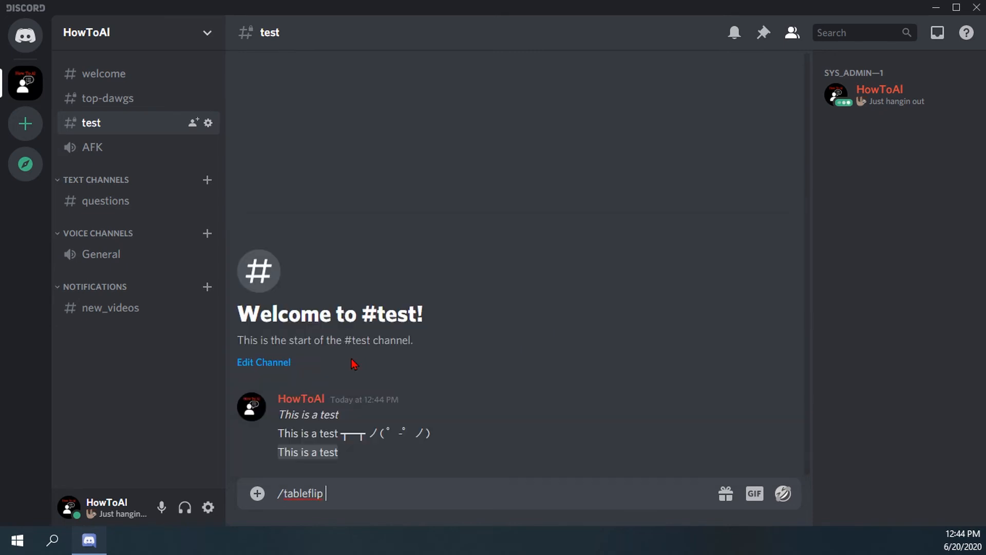
type("This is a tes")
type("t")
key("Return")
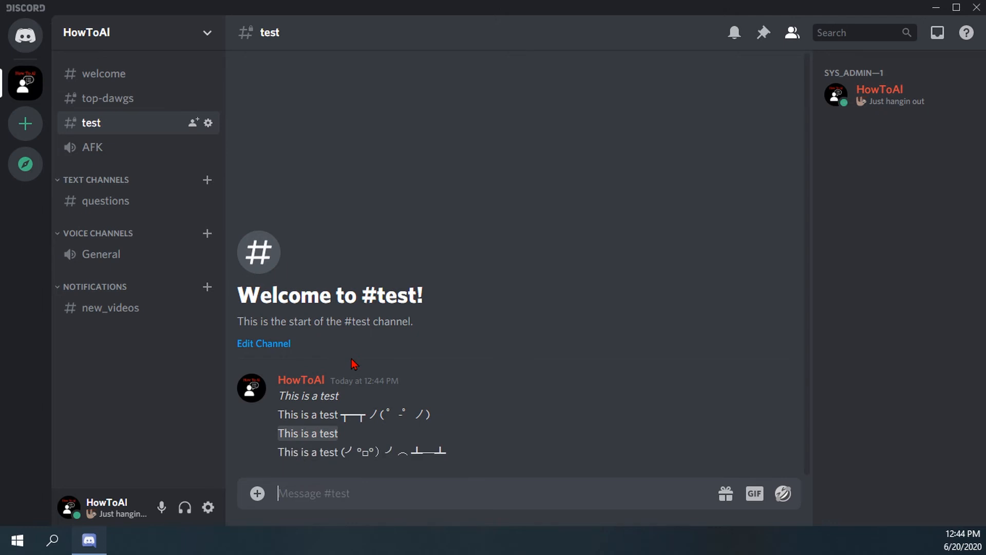
Search for "This is a test" with the /giphy command and post the GIF of the child writing with a pencil.
type("/")
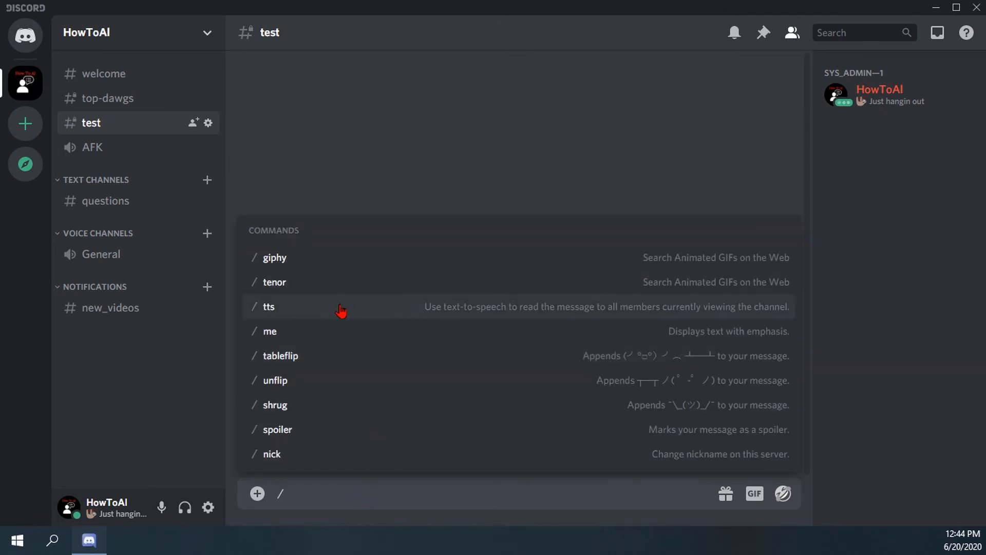
left_click(342, 267)
type("This")
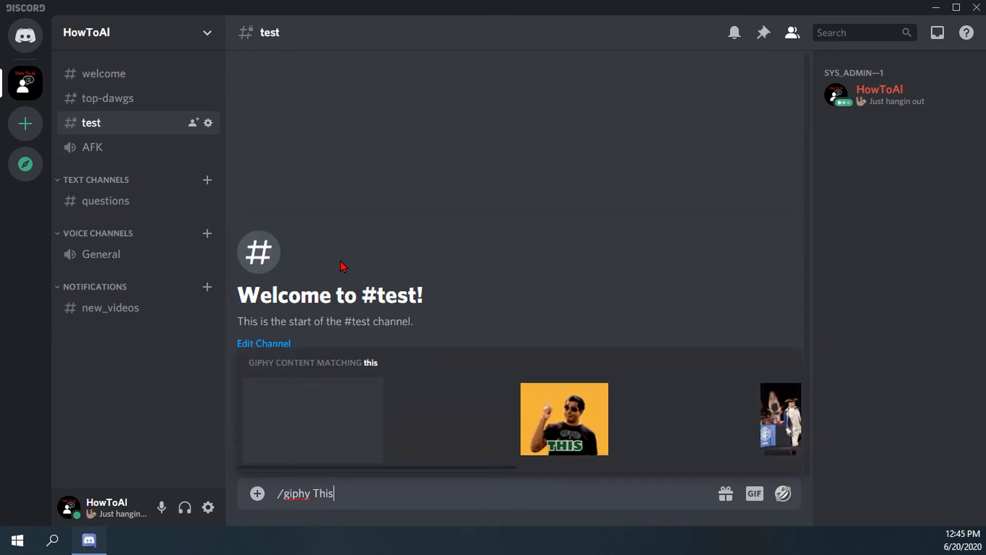
type(" is a test")
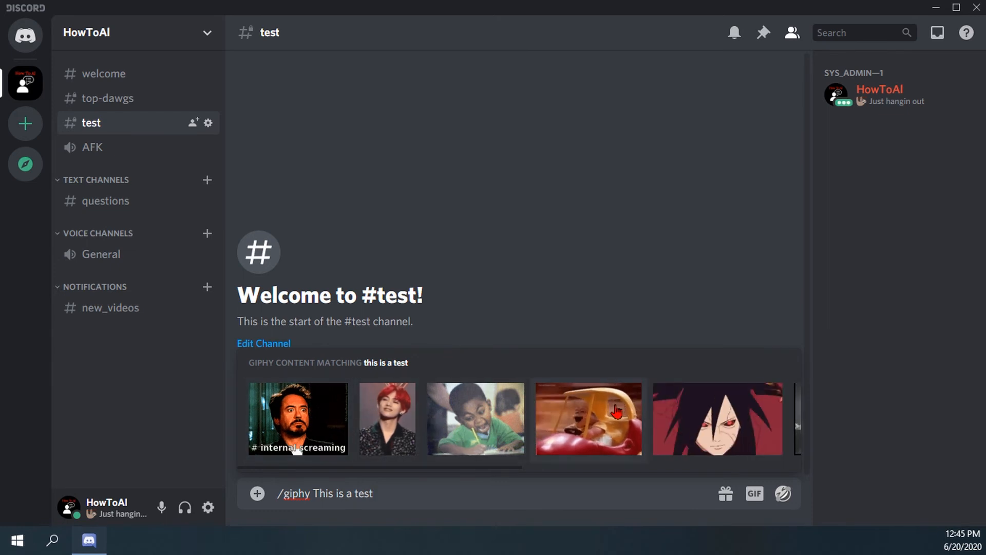
left_click(469, 422)
key("Return")
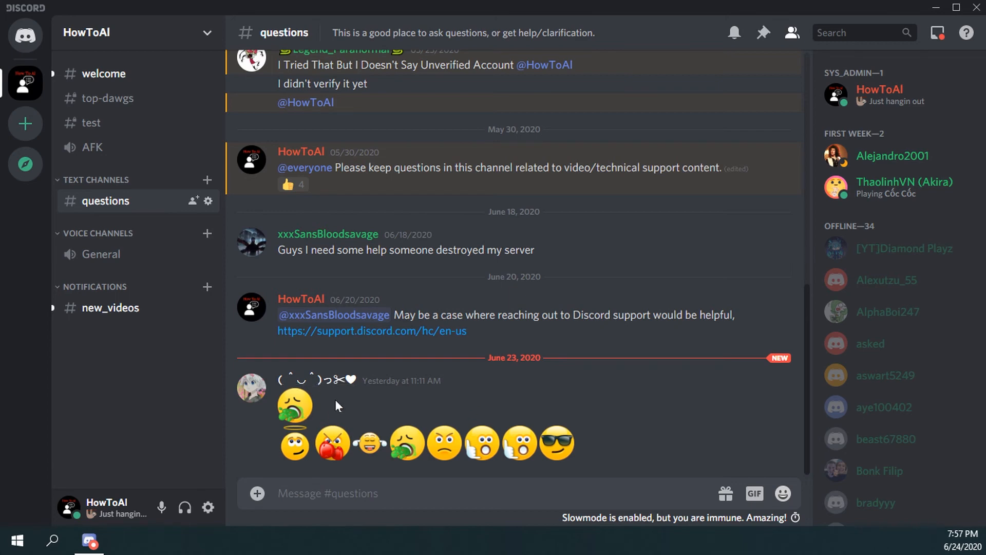
Look through the server's member list and start a ban on the member who posted the emojis in the questions channel.
mouse_move(677, 519)
scroll(891, 308, "down", 10)
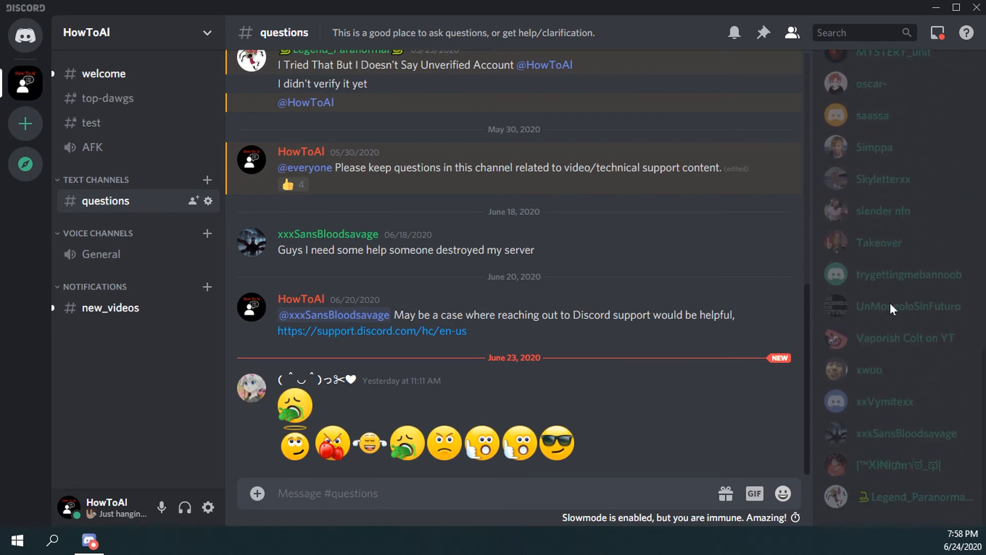
scroll(892, 267, "up", 4)
scroll(899, 251, "up", 8)
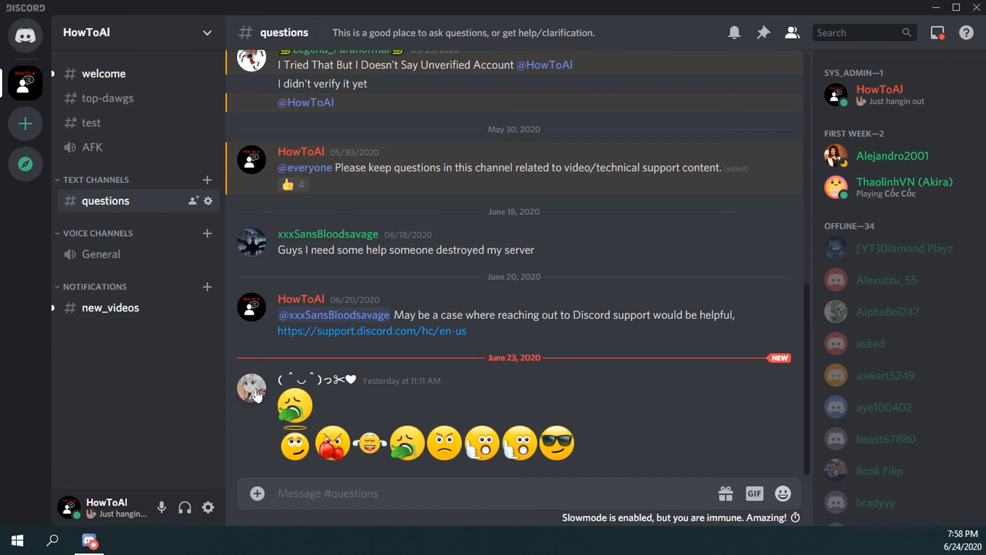
right_click(257, 394)
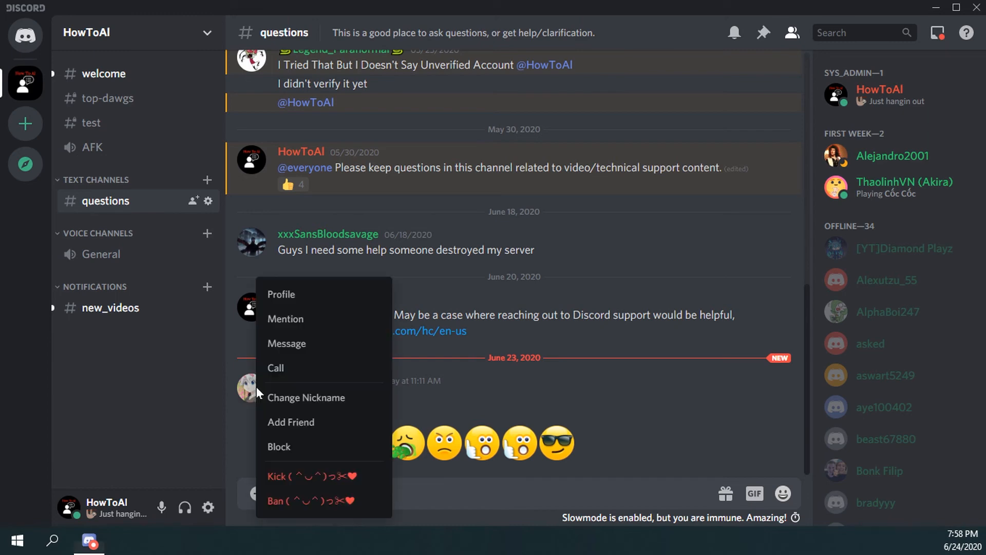
left_click(315, 504)
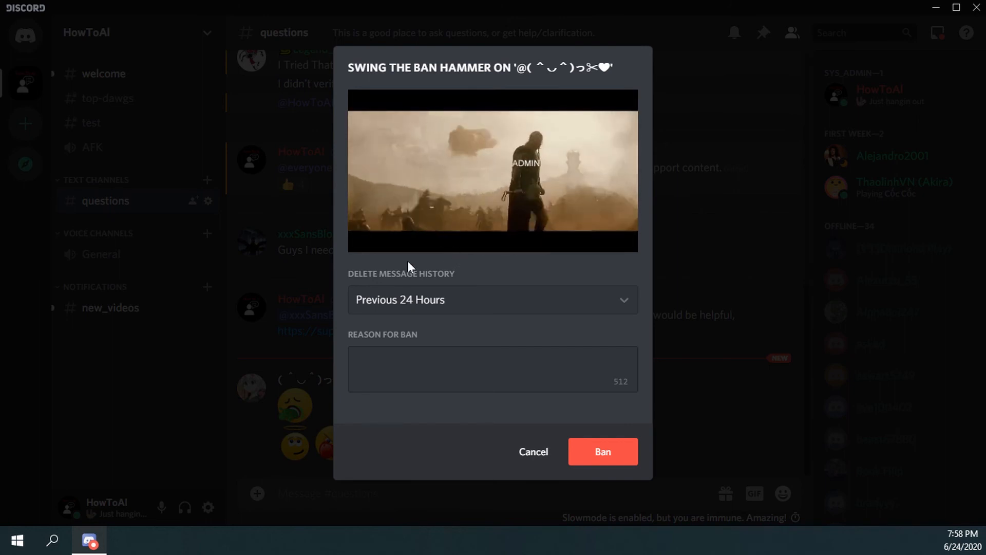
Set the ban to delete the previous 7 days of message history, give "Spamming." as the reason, and ban the member.
left_click(458, 298)
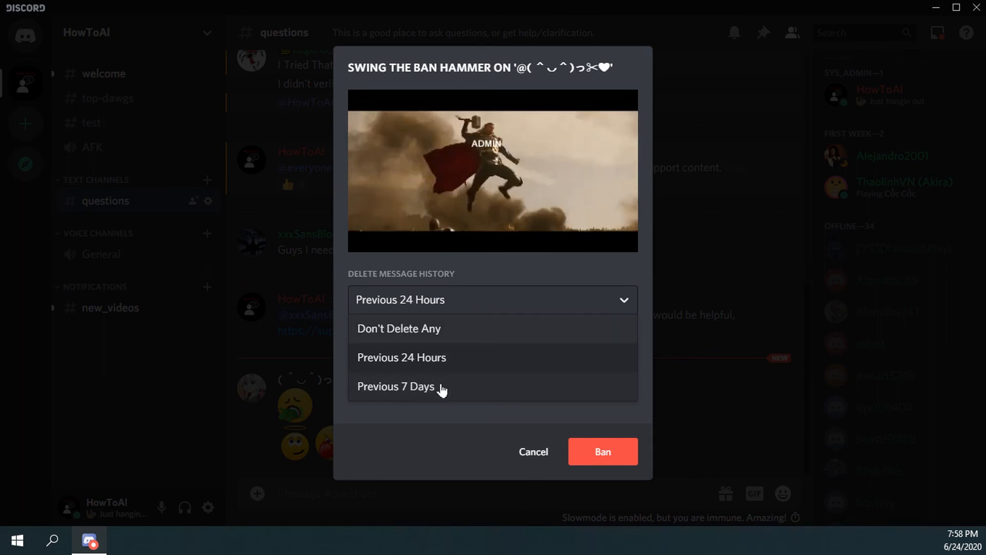
left_click(442, 389)
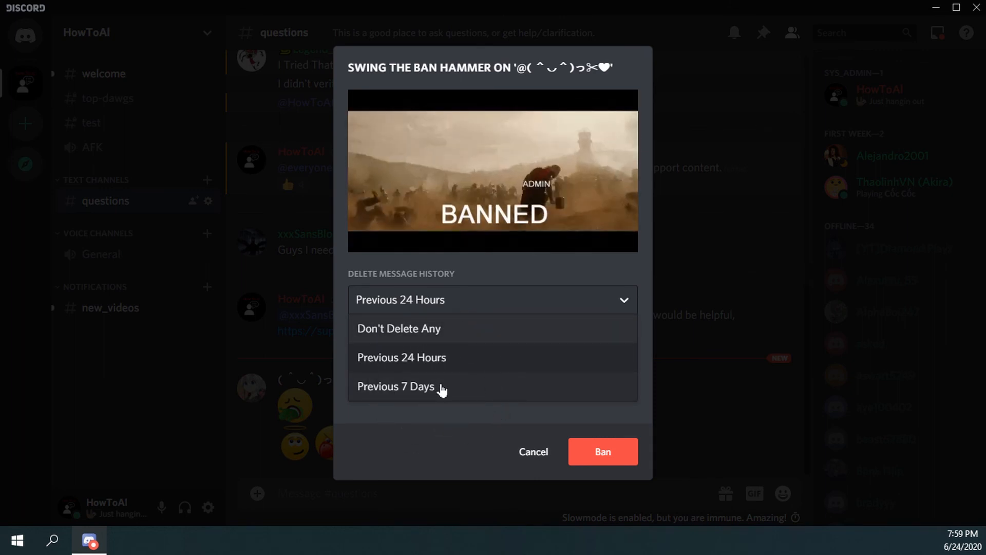
key("Tab")
type("Sp")
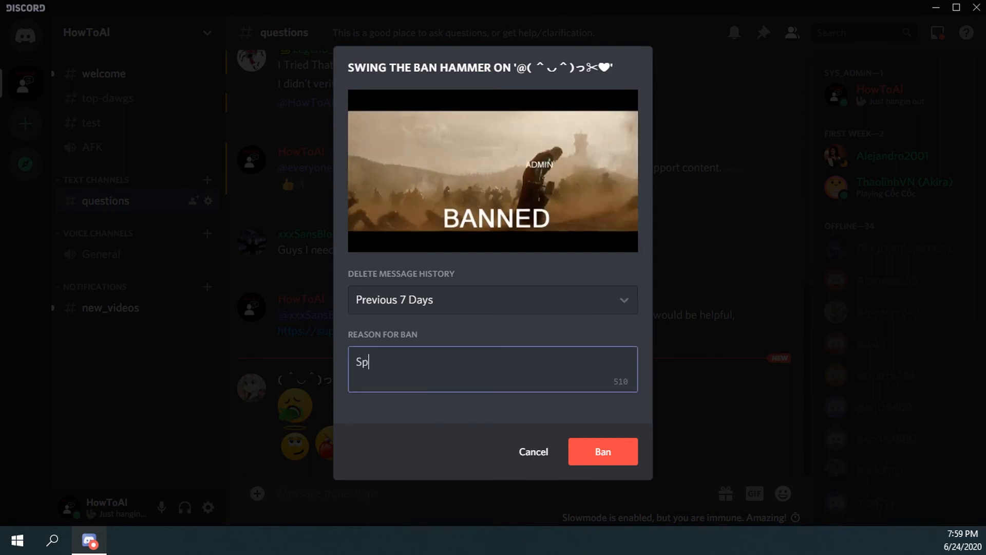
type("amming.")
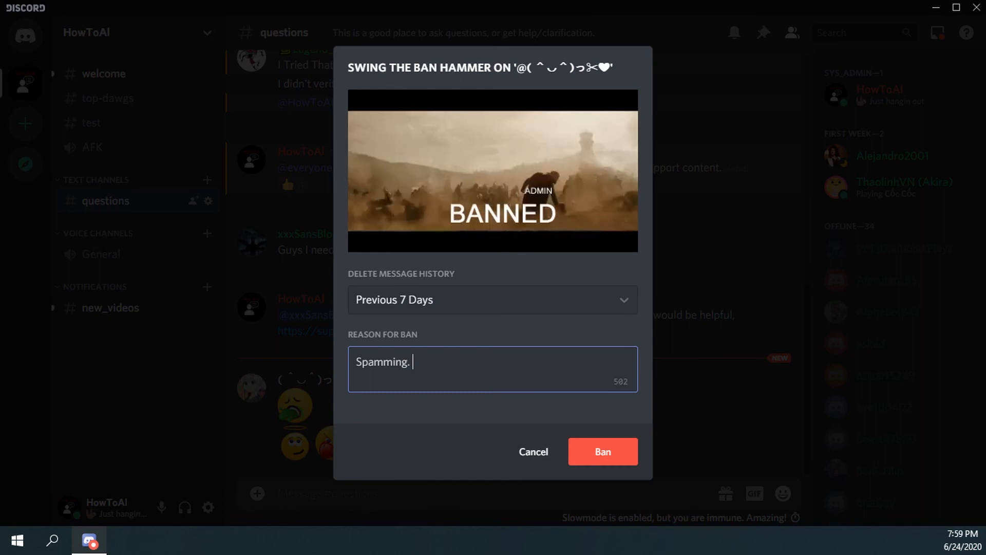
left_click(605, 457)
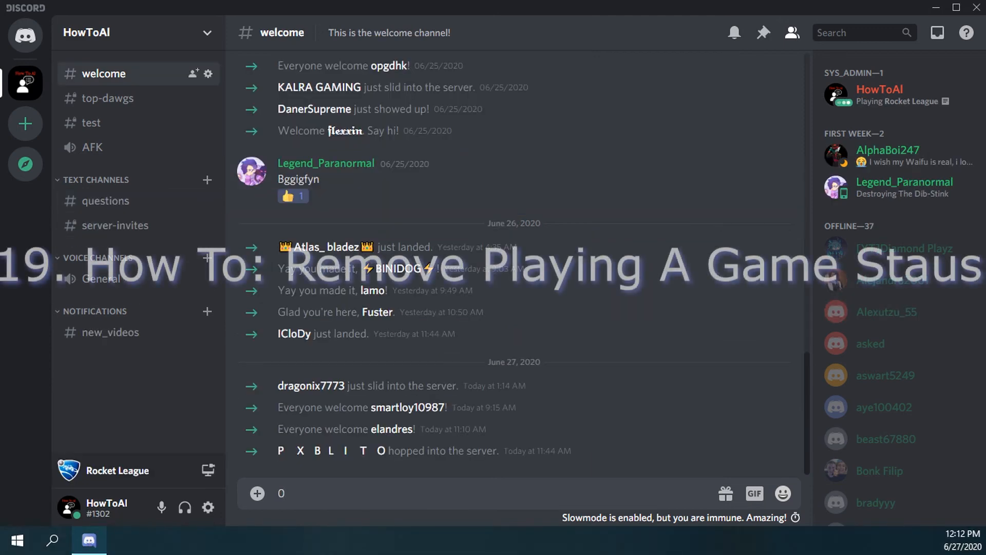
Set and save a custom status reading "SD" in place of the displayed game status.
key("BackSpace")
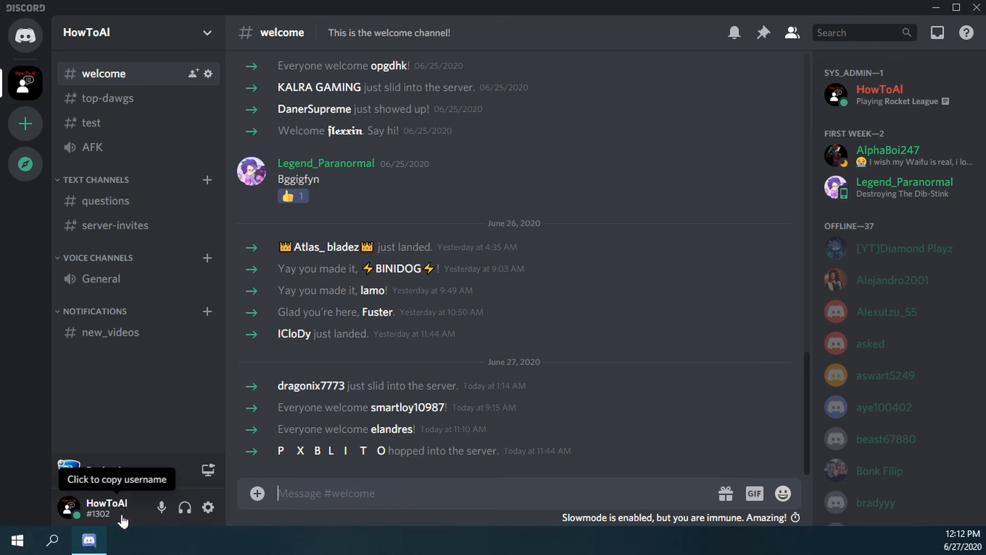
left_click(69, 509)
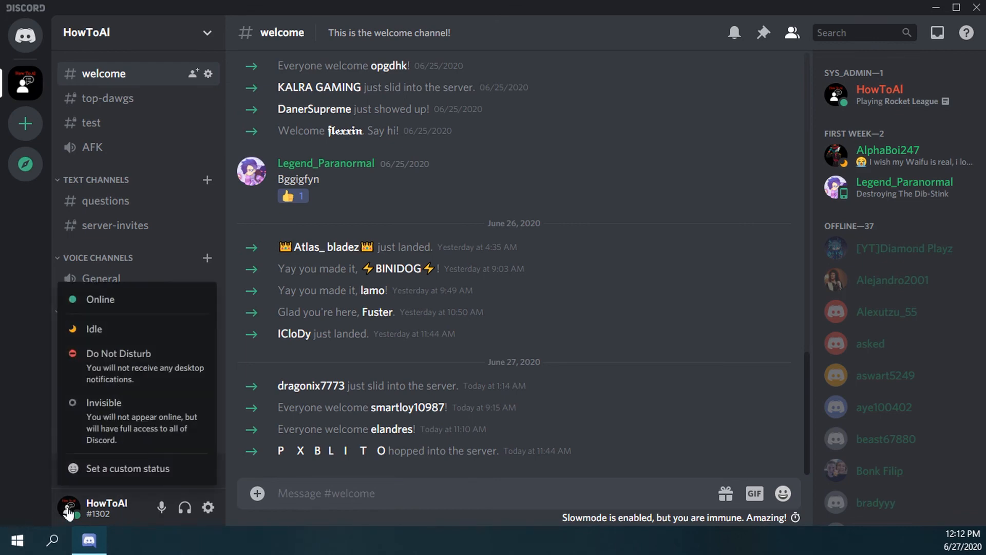
left_click(108, 474)
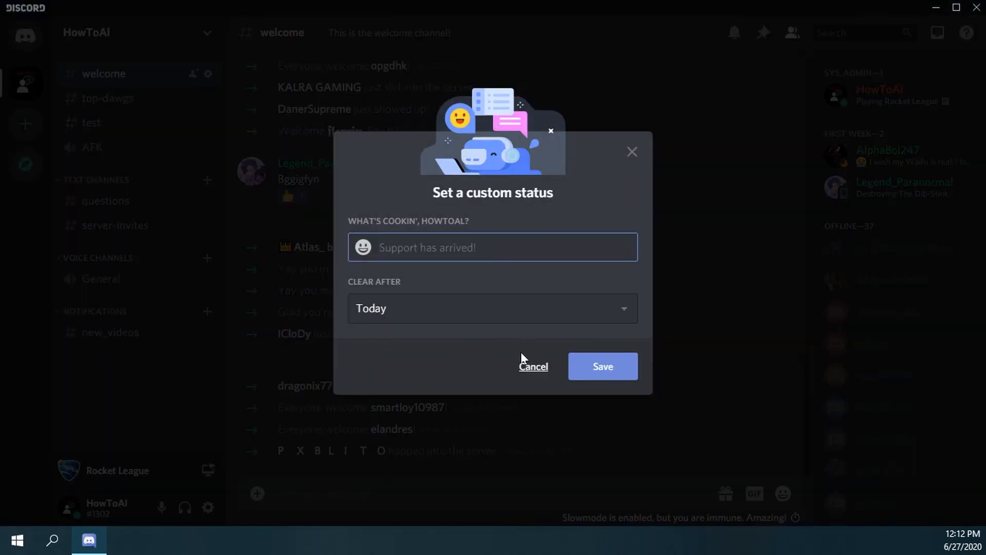
type("SD")
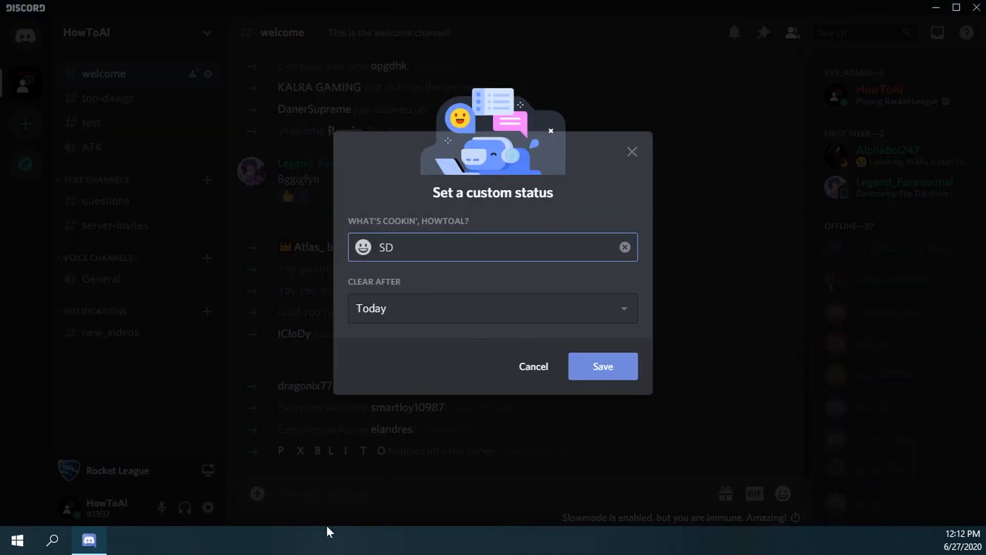
left_click(607, 368)
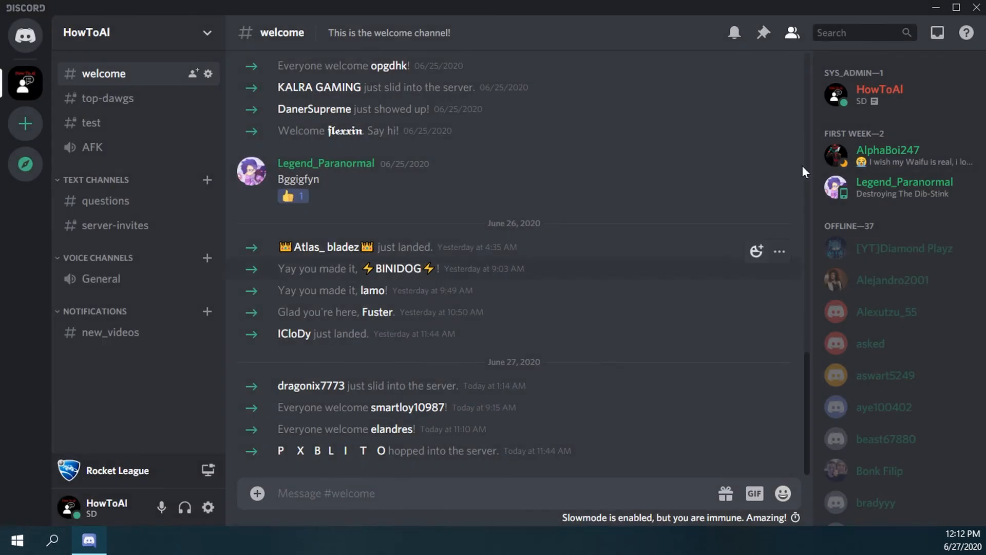
Clear the custom status and close the status choices.
left_click(81, 510)
left_click(200, 466)
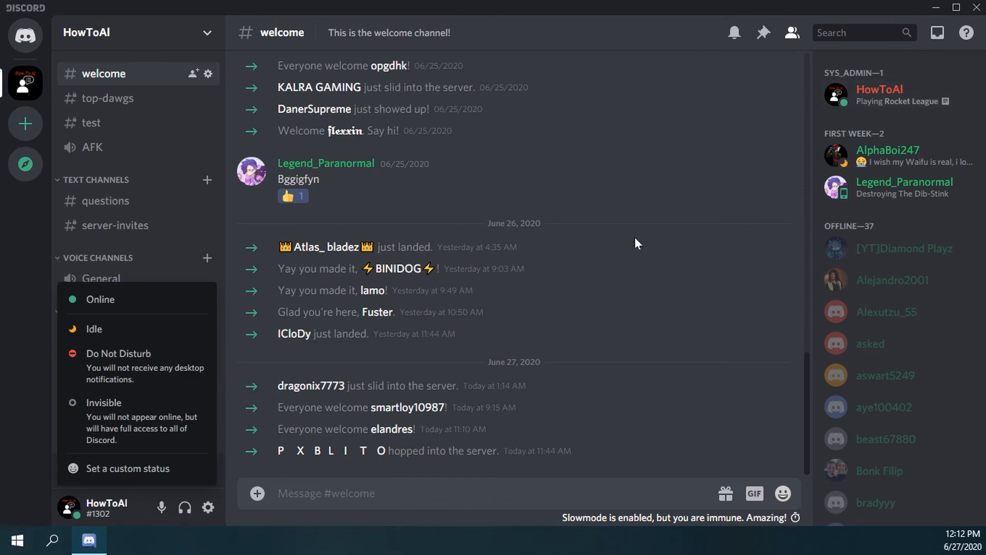
left_click(18, 318)
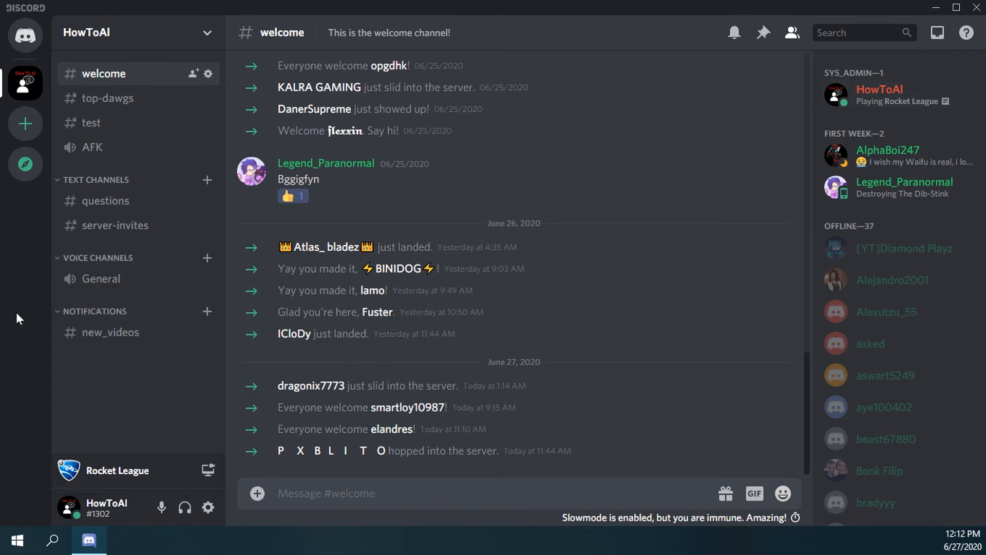
Turn off displaying the currently running game as a status message in the game activity settings, and close the settings.
left_click(206, 507)
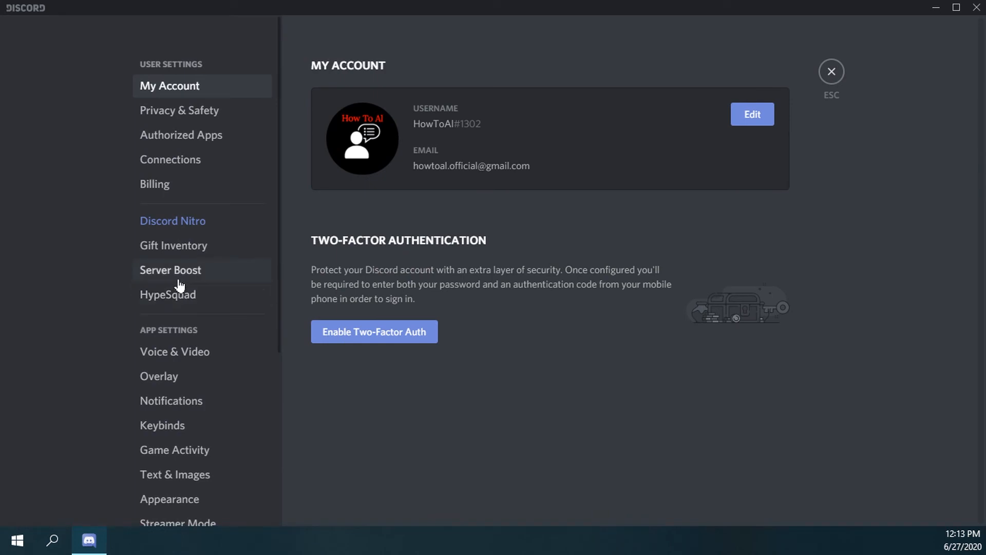
scroll(208, 450, "down", 1)
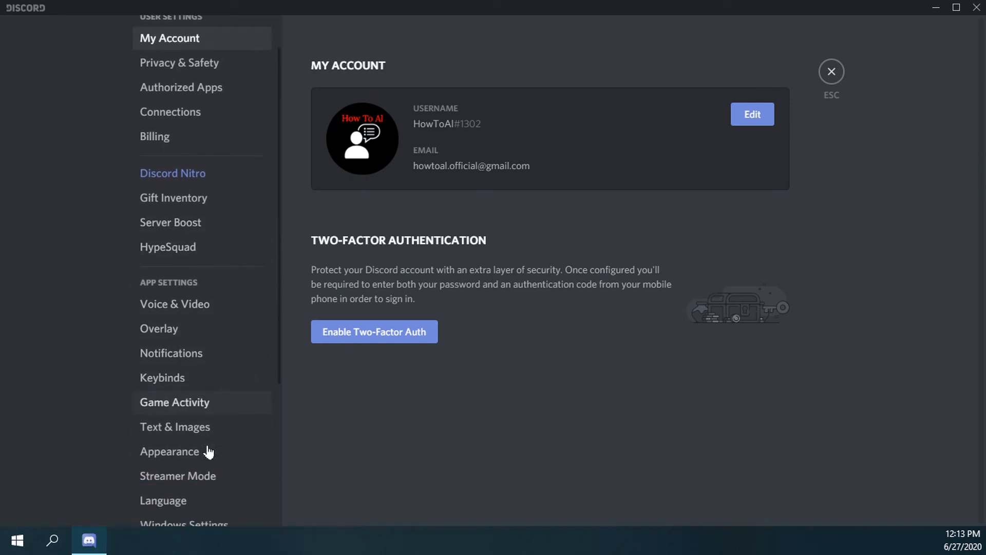
left_click(209, 404)
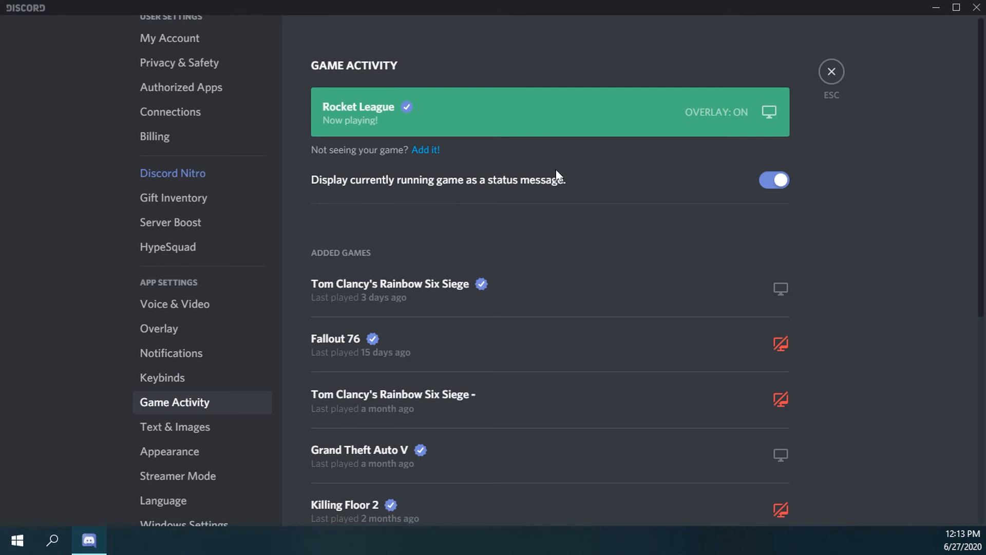
left_click(781, 182)
left_click(833, 81)
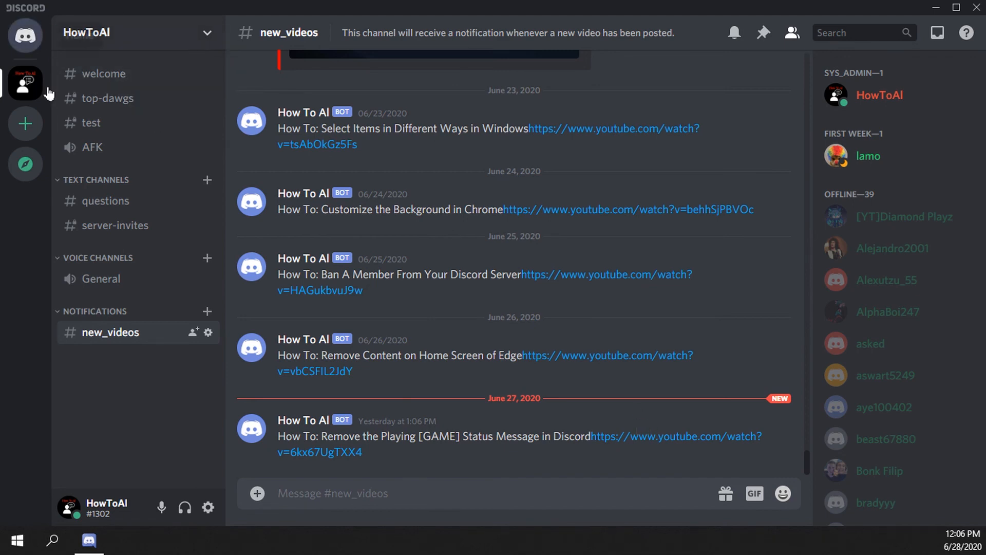
Look through the list of added games in the game activity settings.
left_click(209, 507)
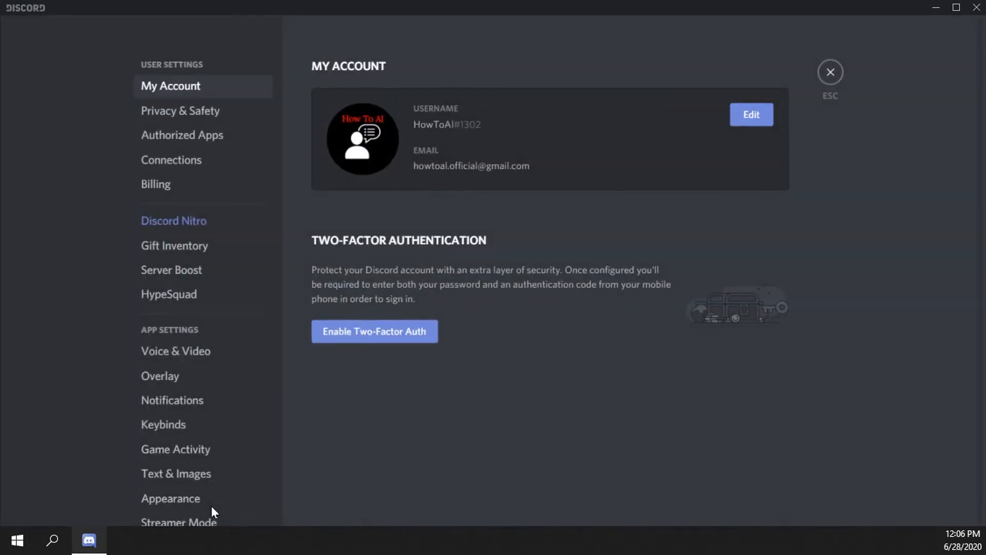
scroll(195, 385, "down", 3)
left_click(195, 379)
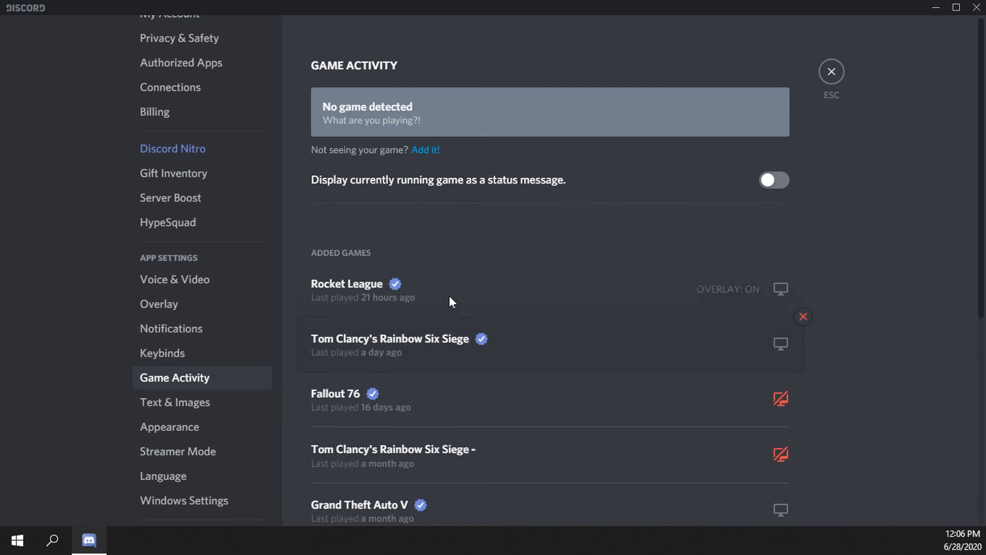
scroll(444, 258, "down", 1)
scroll(444, 258, "down", 1)
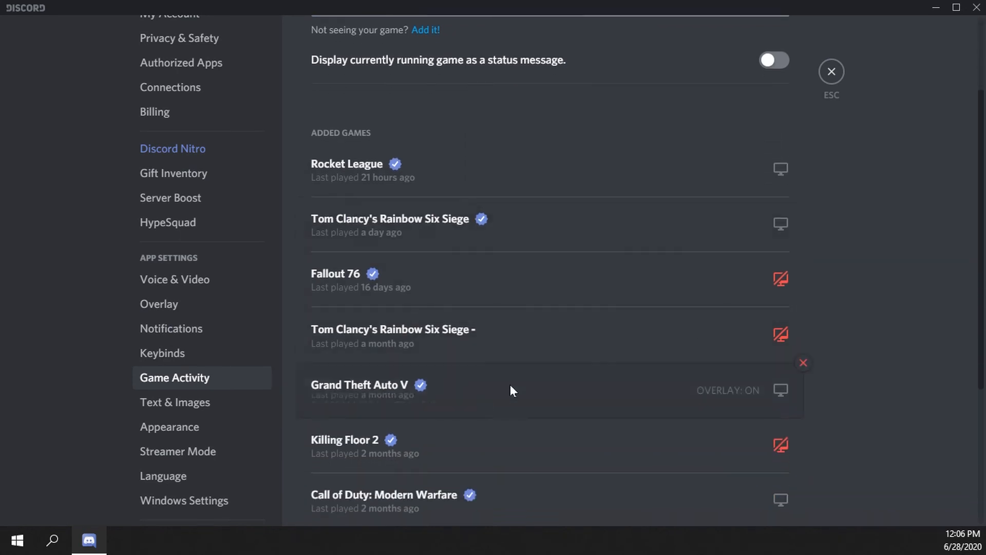
scroll(469, 317, "down", 2)
scroll(424, 258, "up", 1)
scroll(423, 258, "up", 2)
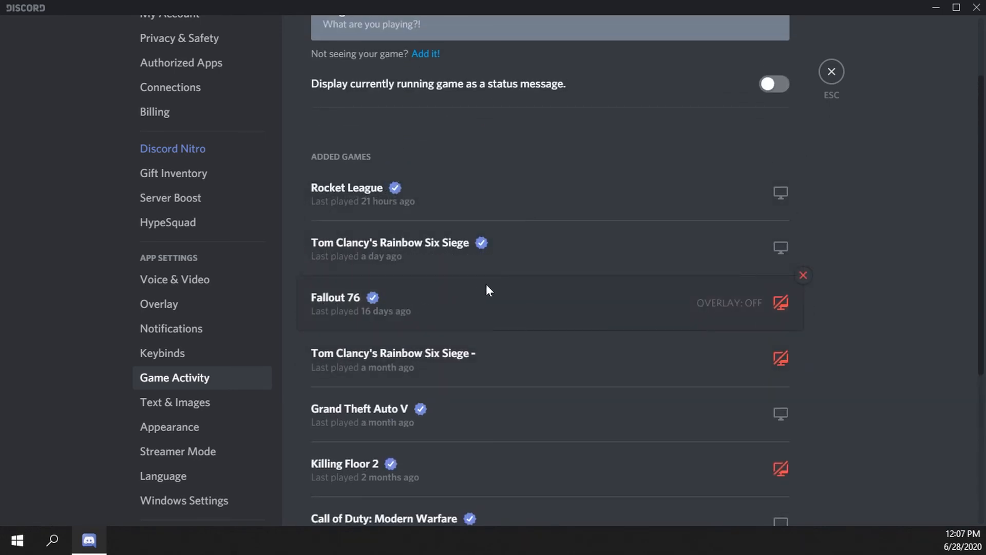
Switch Rocket League's overlay off and back on, and open the general overlay settings.
left_click(787, 198)
left_click(785, 199)
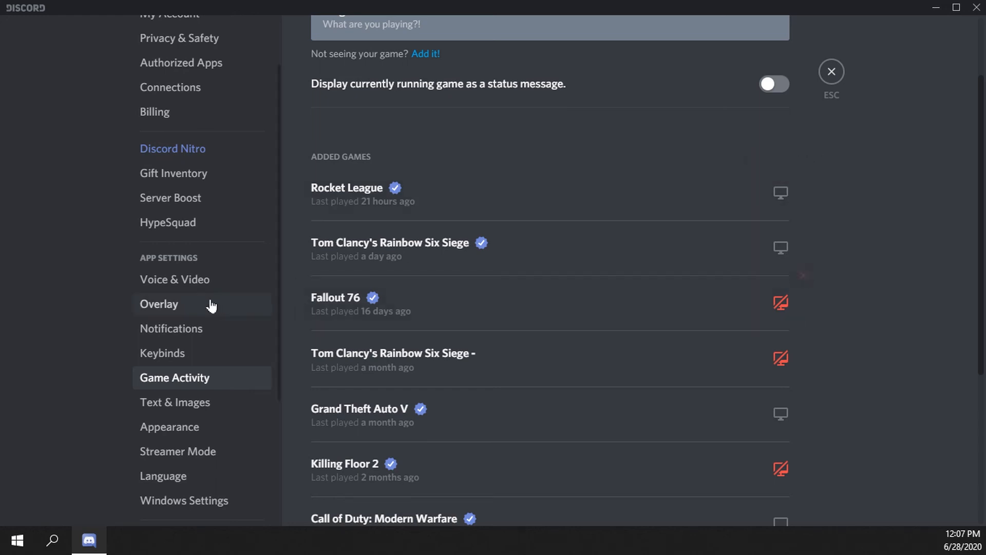
left_click(196, 304)
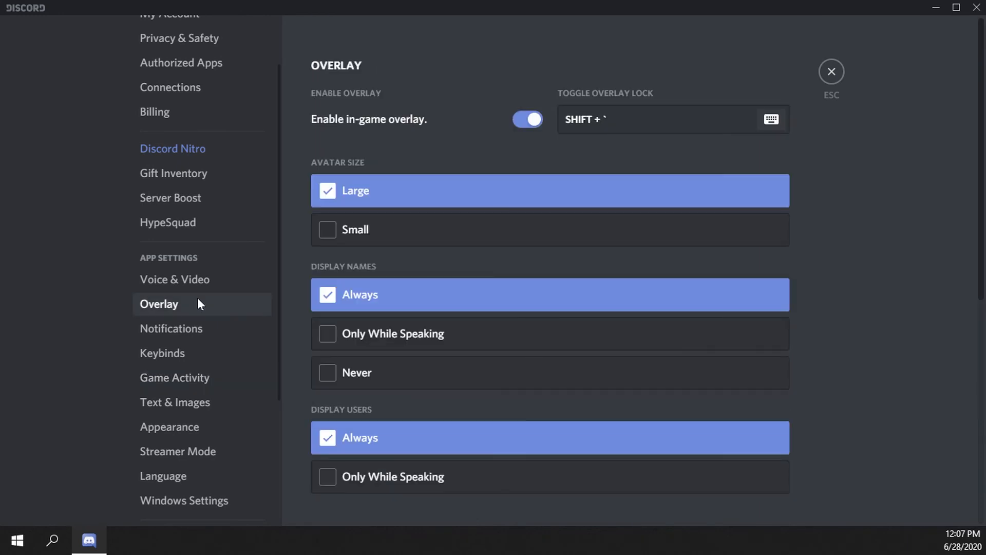
Return to the game activity settings and toggle Rocket League's overlay off and on twice.
left_click(199, 382)
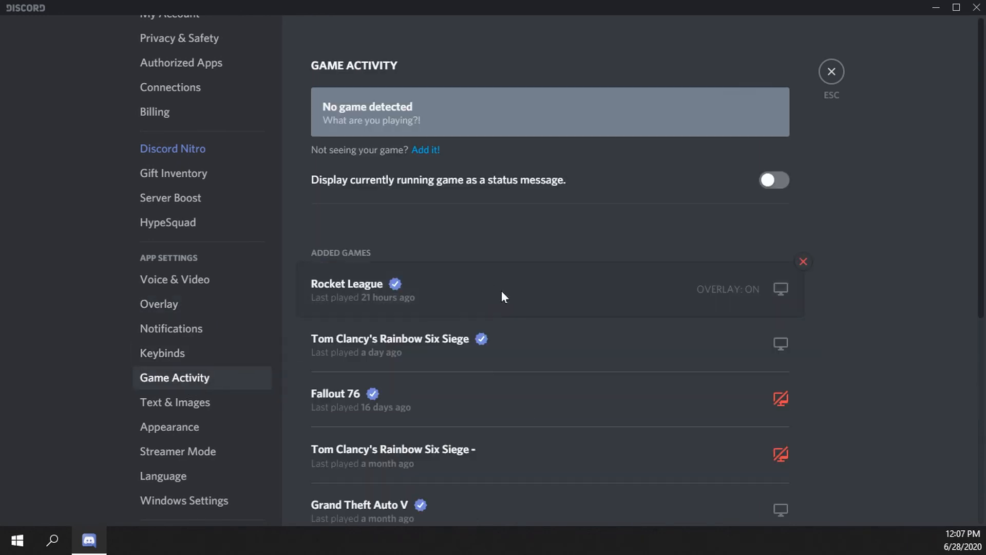
left_click(782, 291)
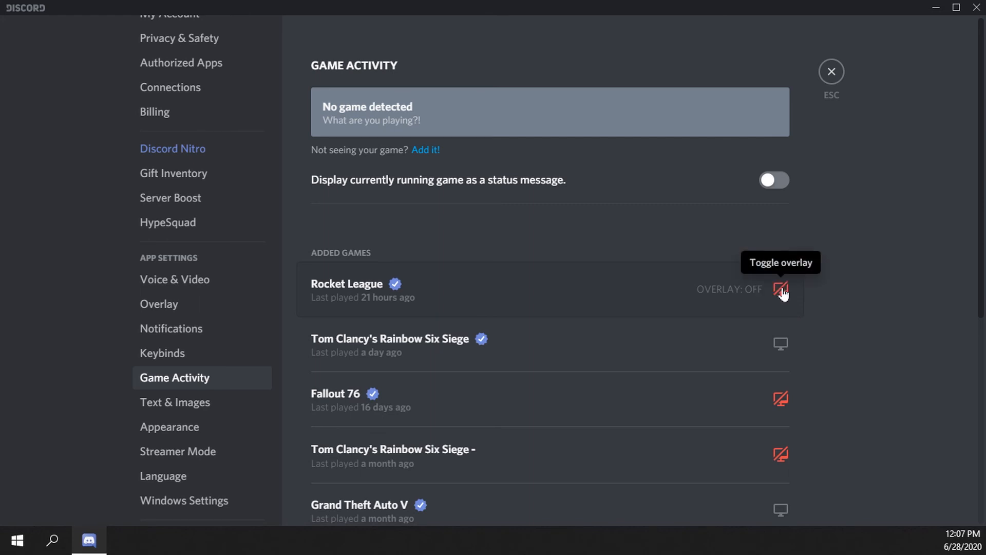
left_click(783, 293)
left_click(783, 293)
left_click(782, 293)
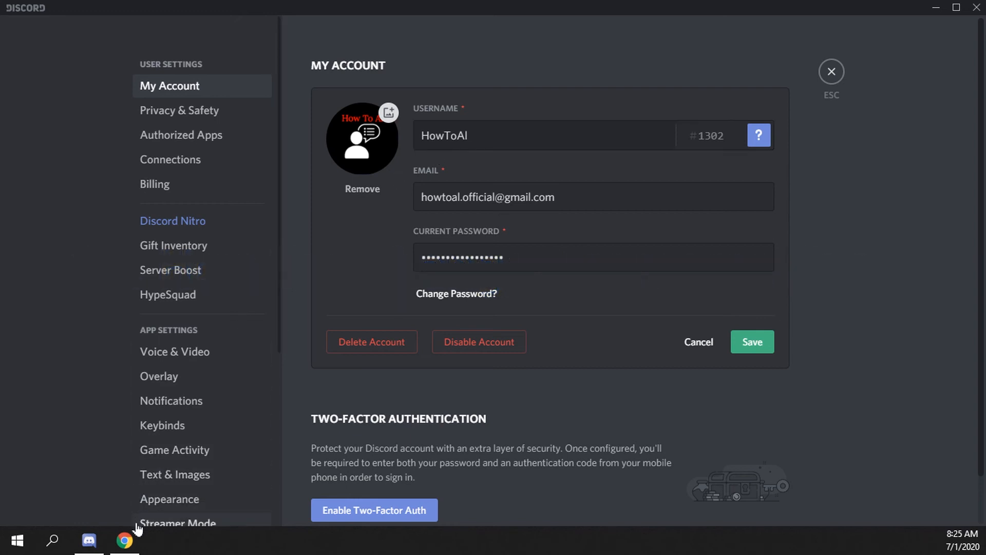
Switch to Chrome, open the LingoJam Discord Fonts result, and enter "HowToAl" as the normal text.
left_click(125, 540)
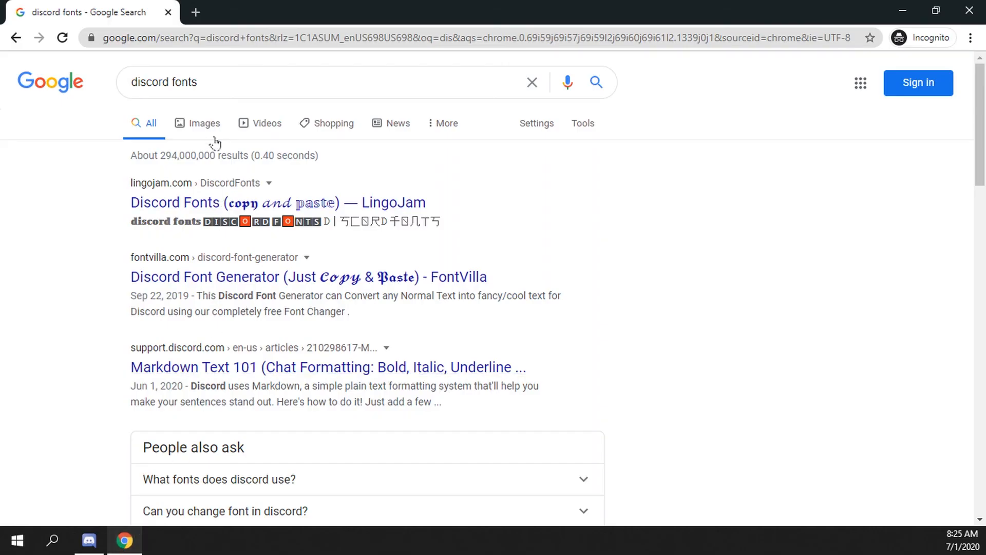
left_click(250, 206)
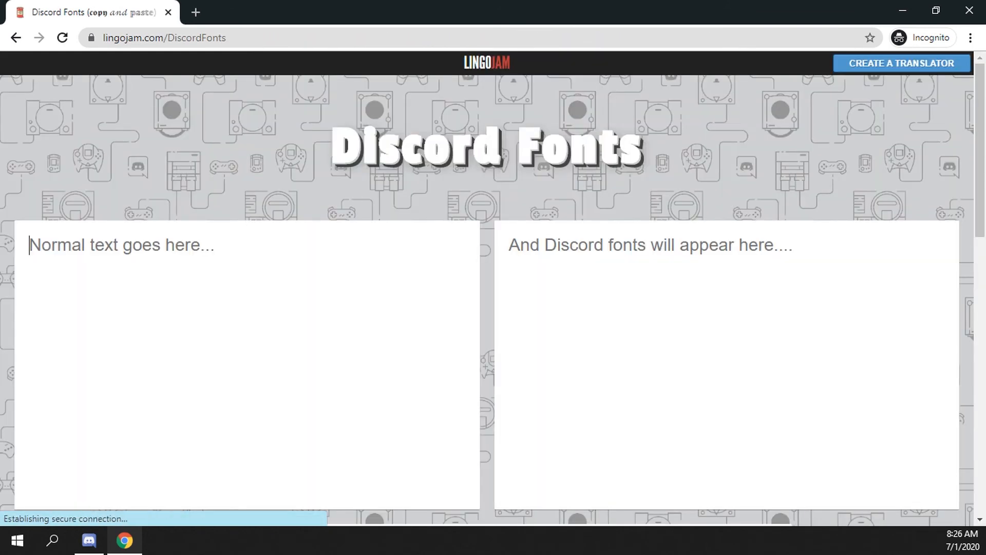
type("HowToAL")
key("BackSpace")
type("l")
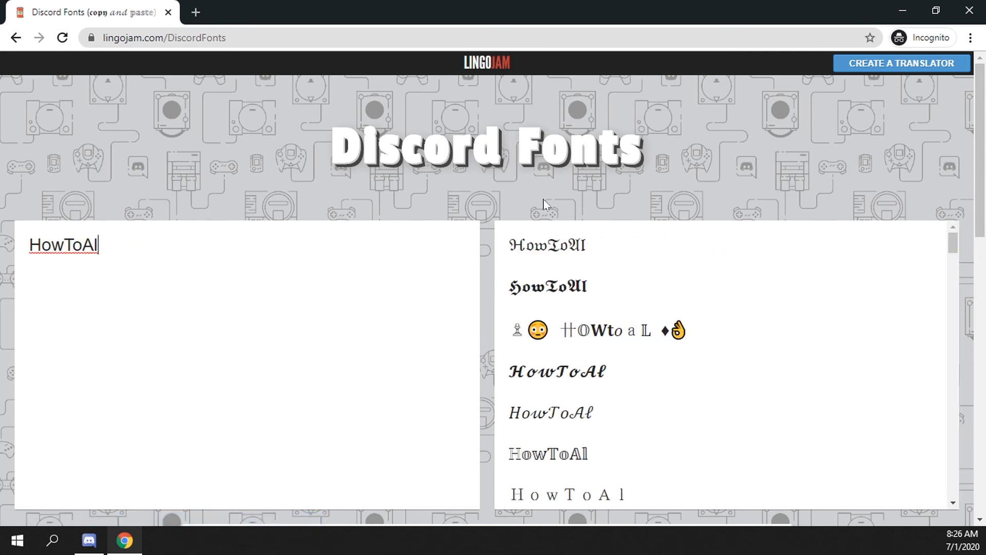
Browse the generated font styles and copy the HowToAl version that has a flushed-face emoji before it and an OK-hand emoji after it.
scroll(596, 309, "down", 3)
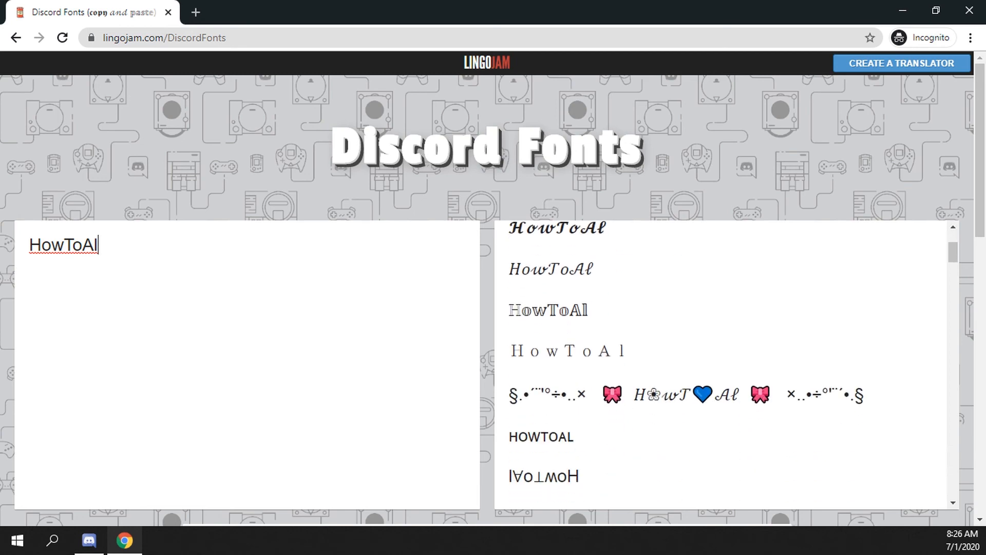
scroll(720, 365, "down", 3)
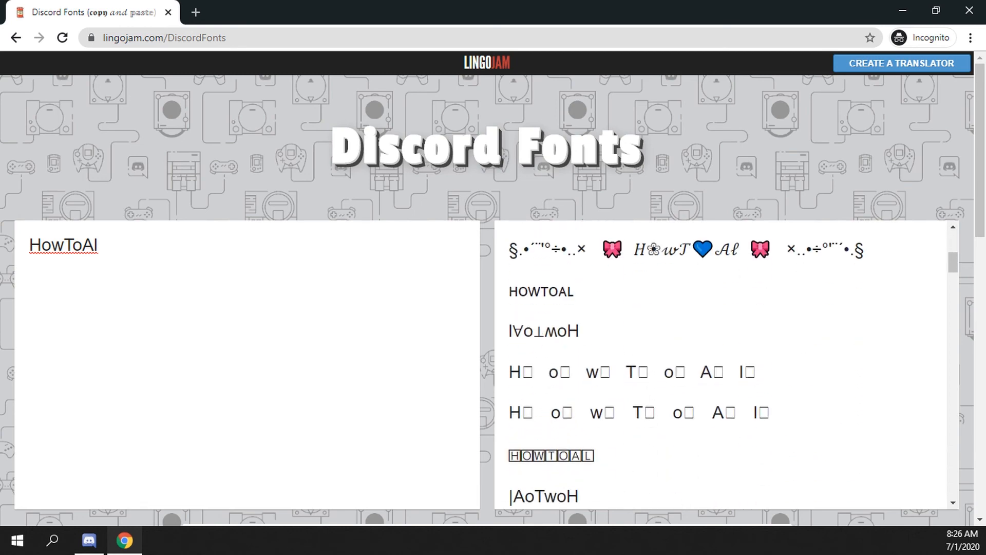
scroll(727, 365, "up", 5)
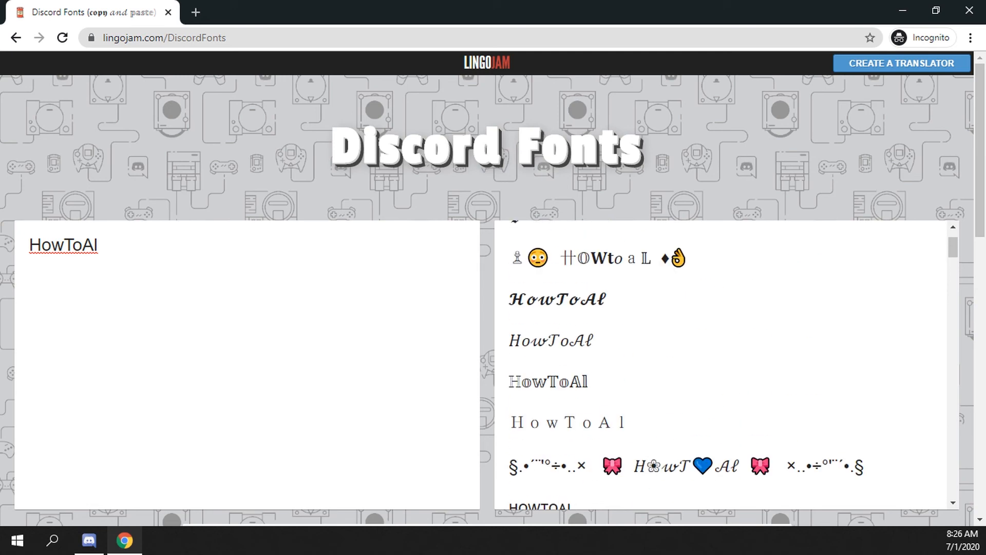
left_click(688, 258)
left_click_drag(688, 257, 509, 257)
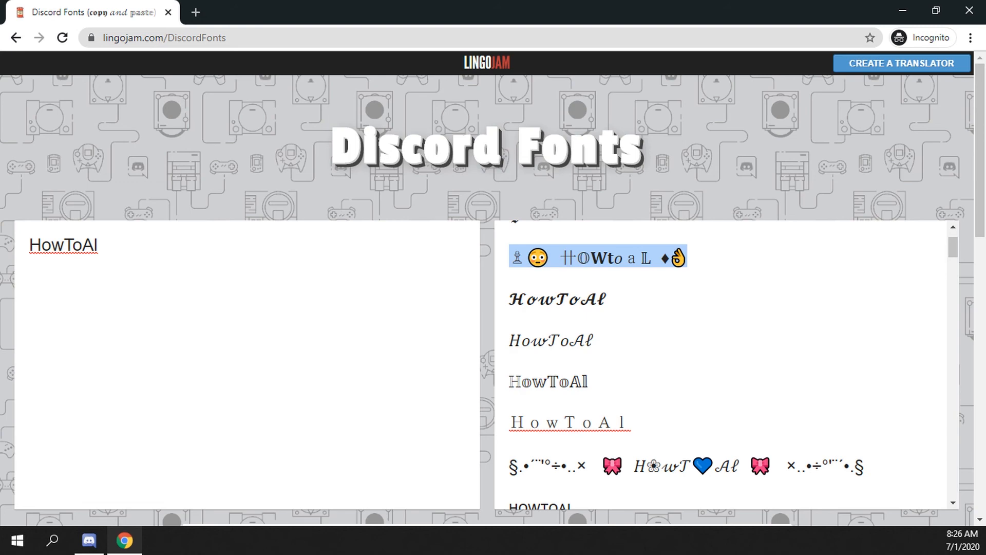
Switch to Discord, replace the account username with the copied stylised text, save it, and close the settings.
left_click(99, 543)
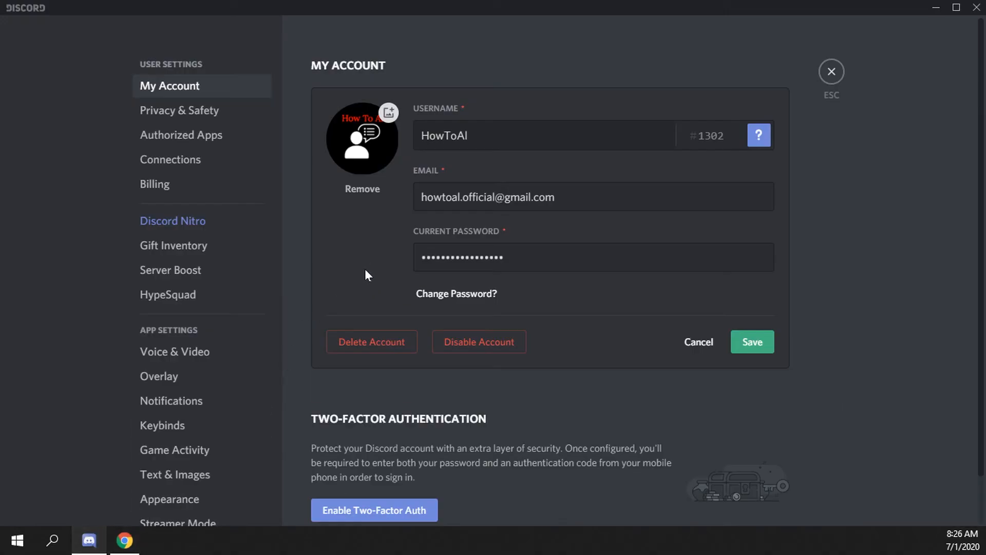
double_click(493, 136)
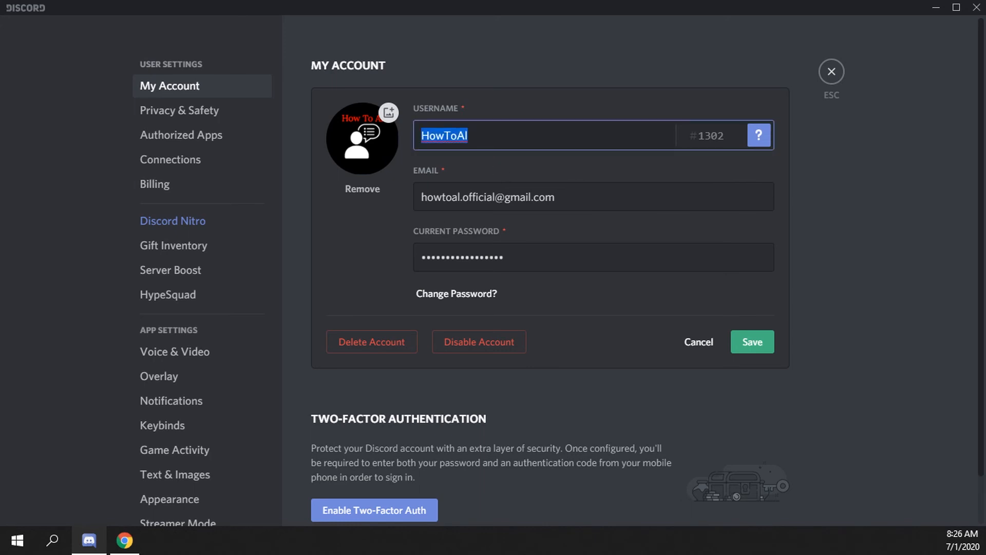
type("♝😳 ╫OWto ª L ♦👌")
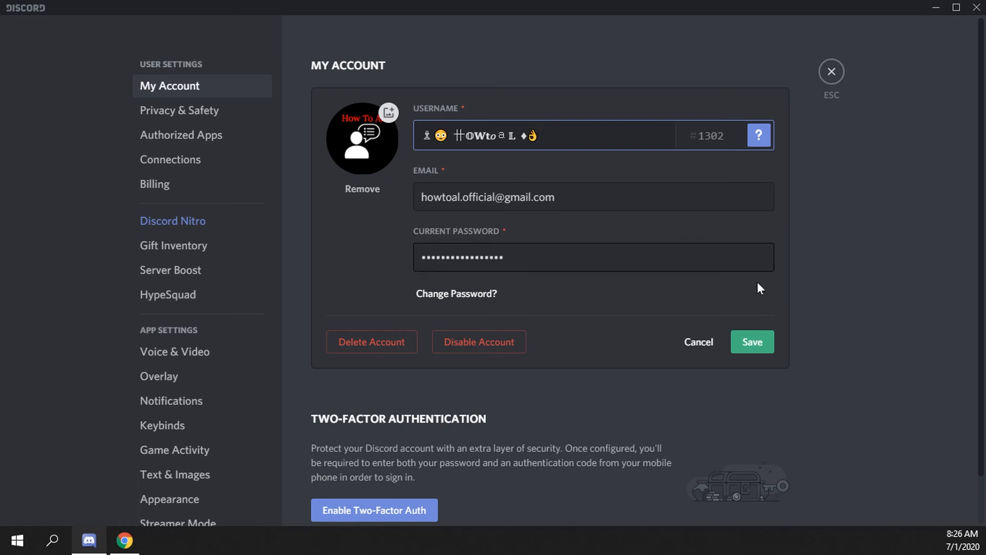
left_click(754, 343)
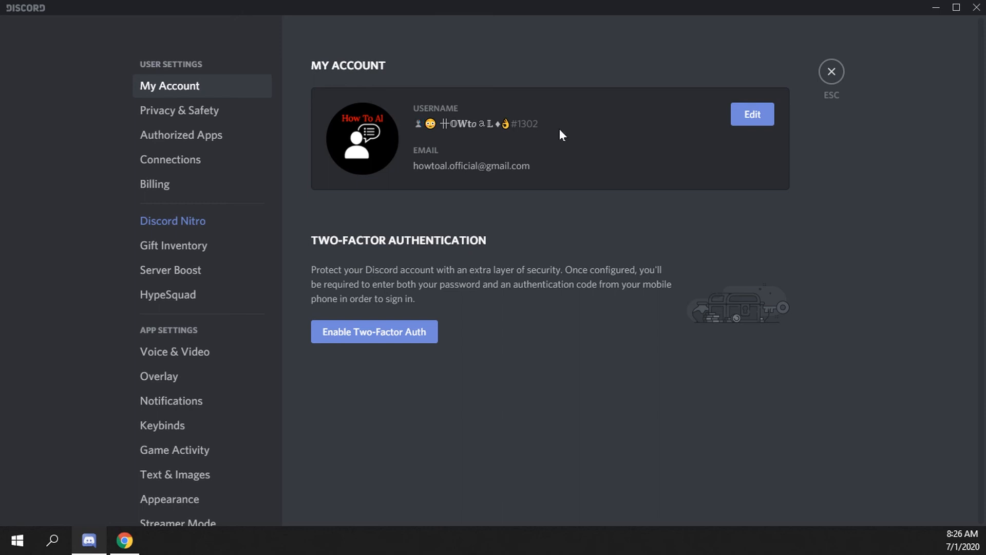
left_click(831, 72)
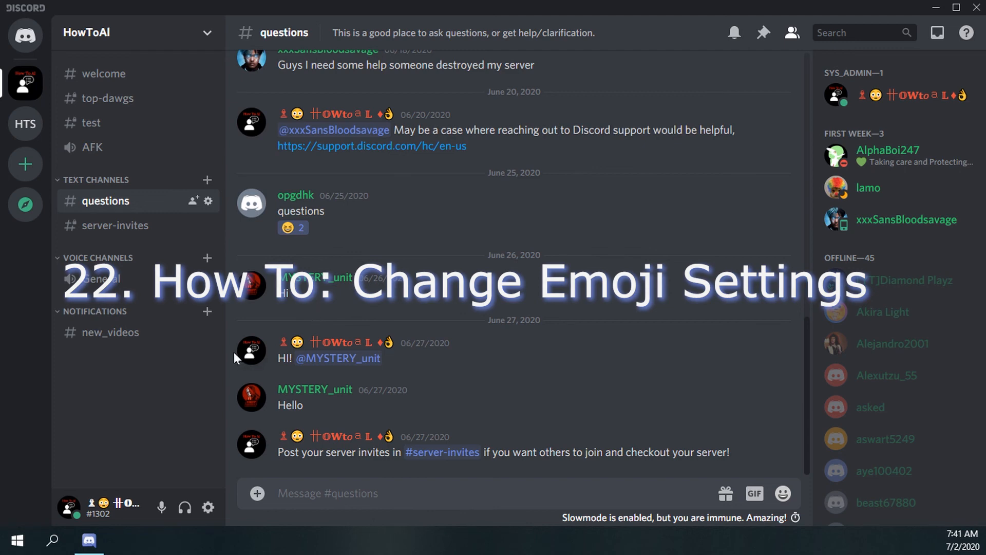
Turn off showing emoji reactions on messages in the Text & Images settings, and close the settings.
left_click(209, 508)
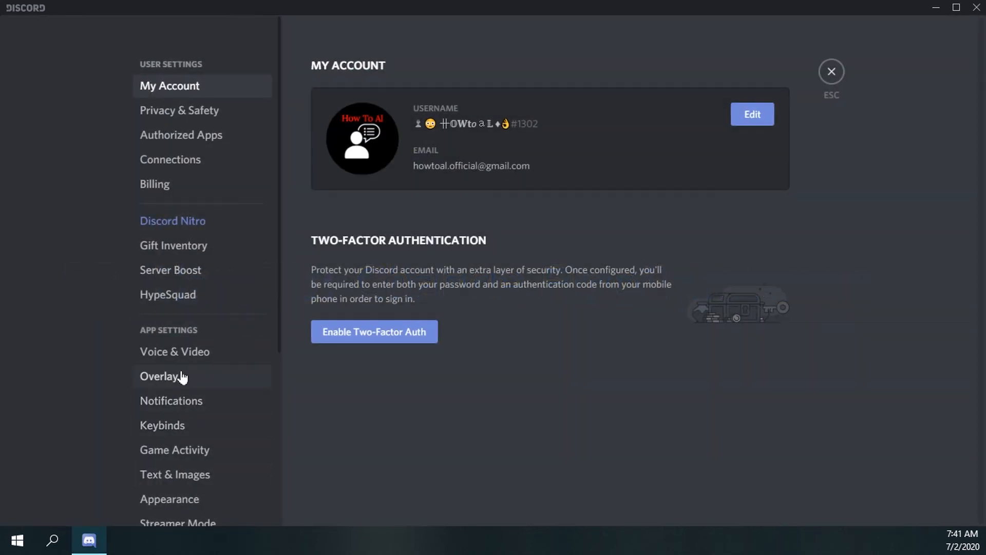
scroll(180, 401, "down", 2)
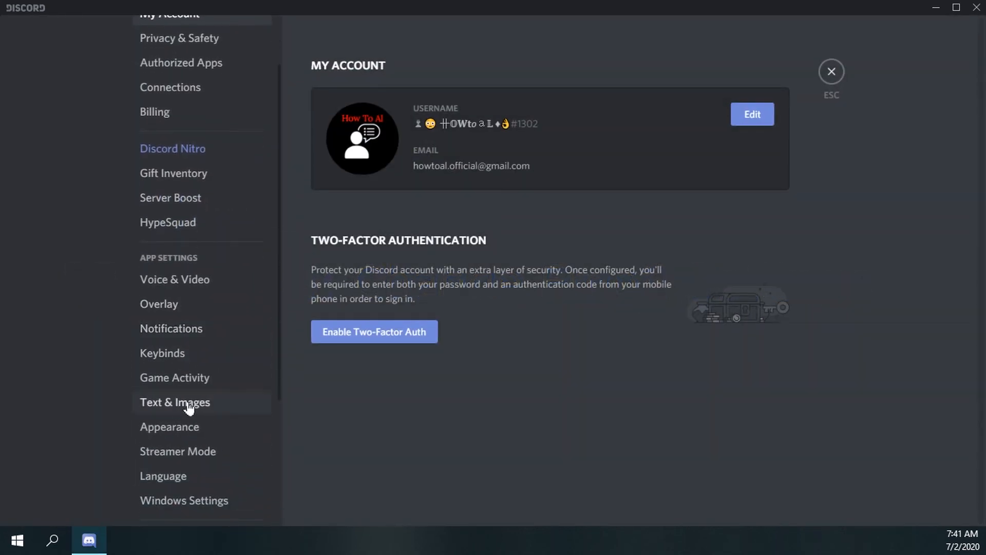
left_click(190, 404)
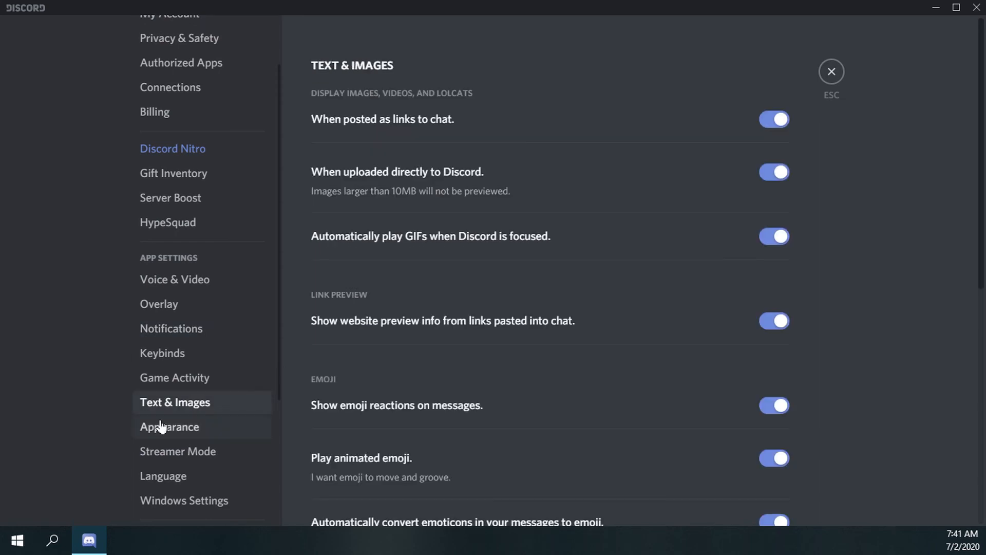
scroll(387, 288, "down", 2)
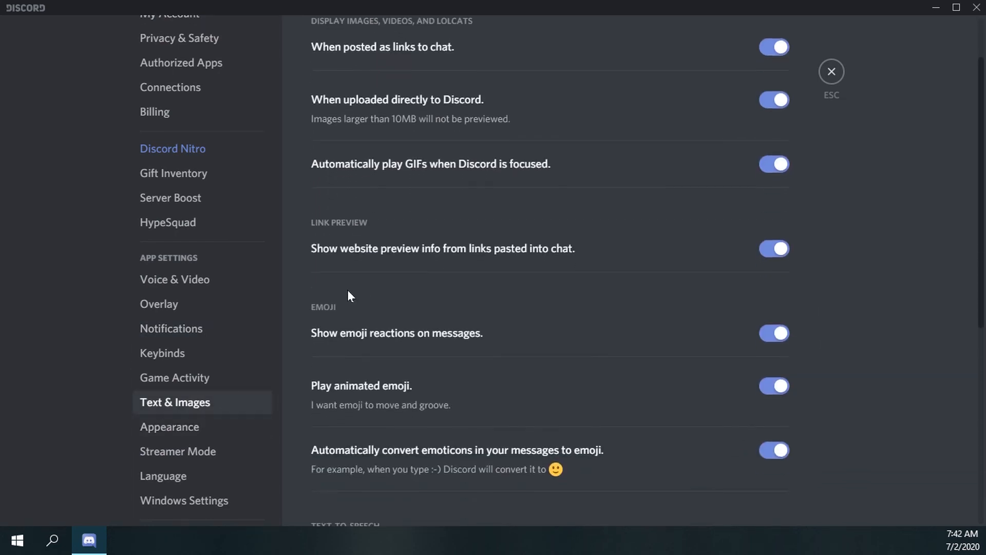
scroll(450, 251, "down", 2)
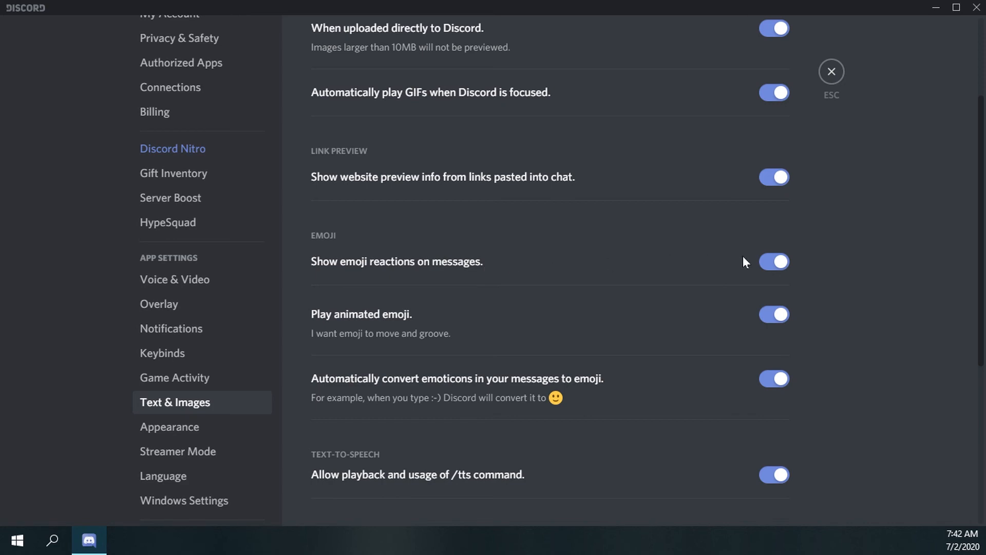
left_click(781, 263)
left_click(829, 77)
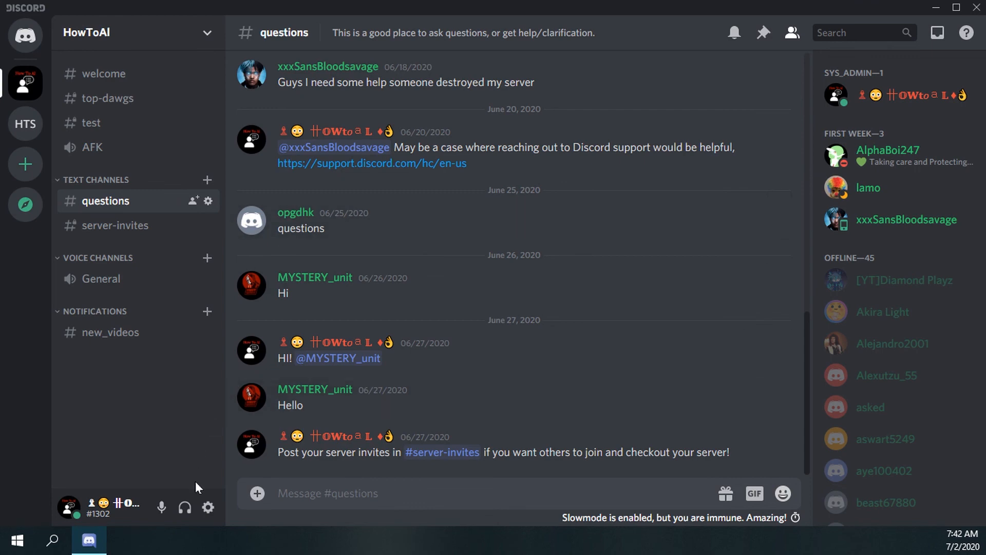
Reopen the Text & Images settings and turn off playing animated emoji and automatically converting emoticons to emoji.
left_click(208, 507)
scroll(211, 457, "down", 4)
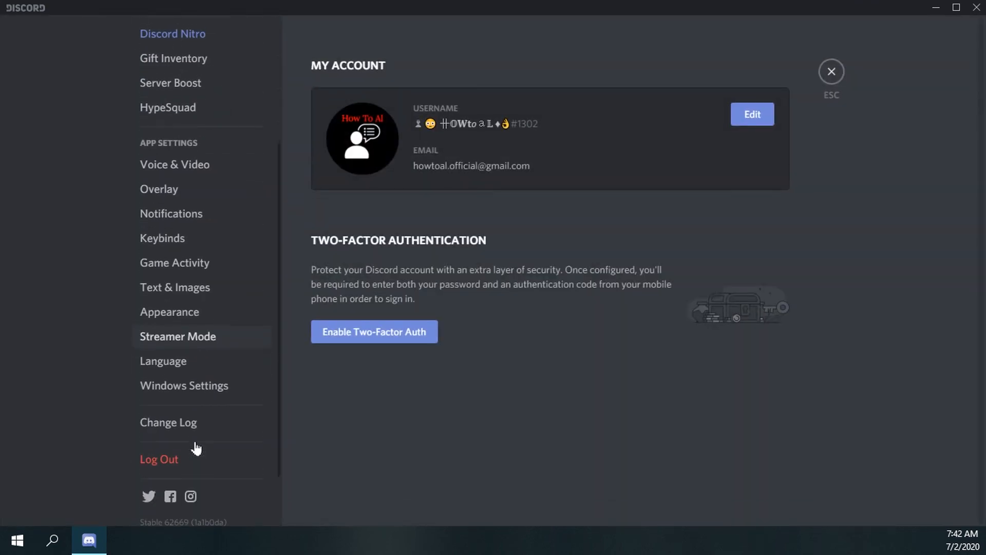
left_click(186, 287)
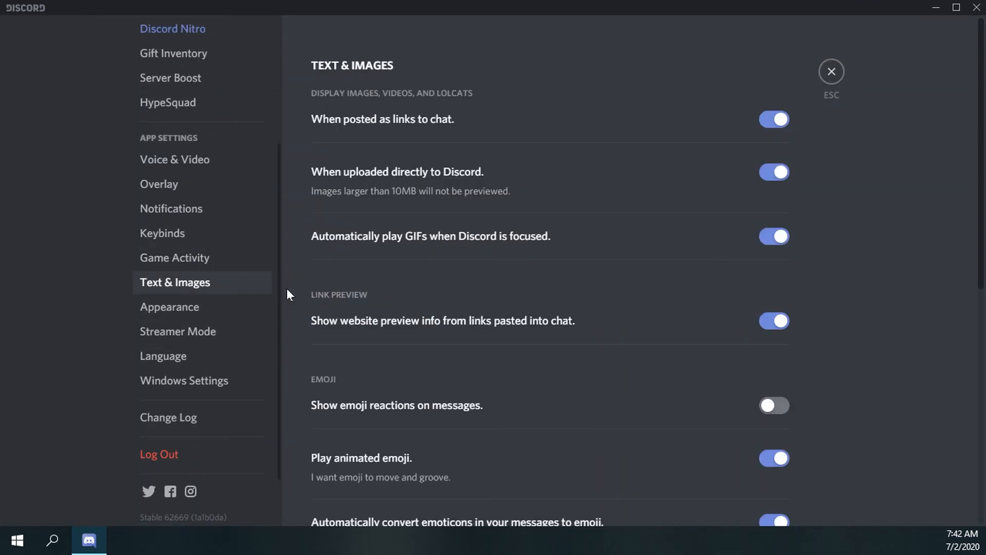
scroll(409, 331, "down", 3)
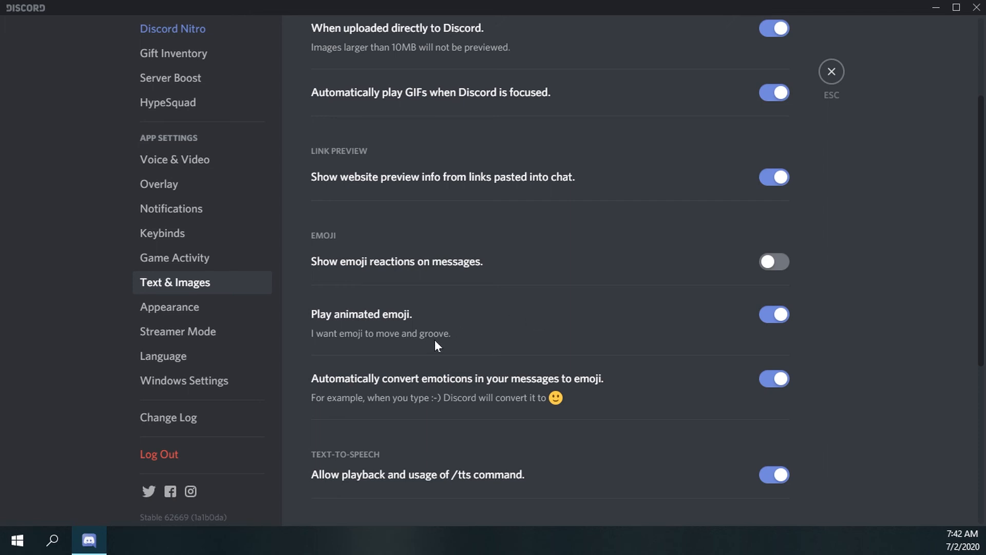
left_click(768, 314)
left_click(783, 380)
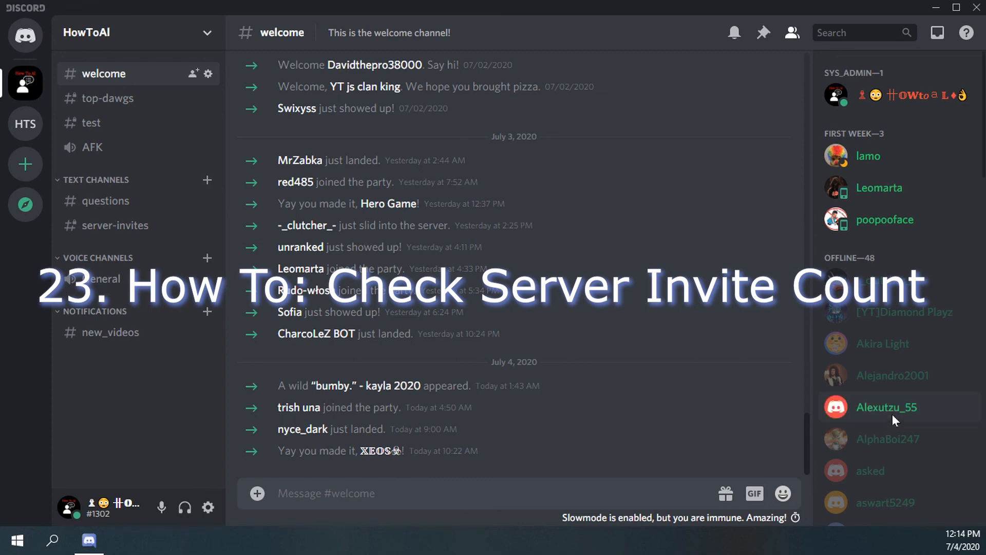
Open the HowToAl server's settings and view the Invites list to check how often each invite was used.
left_click(210, 37)
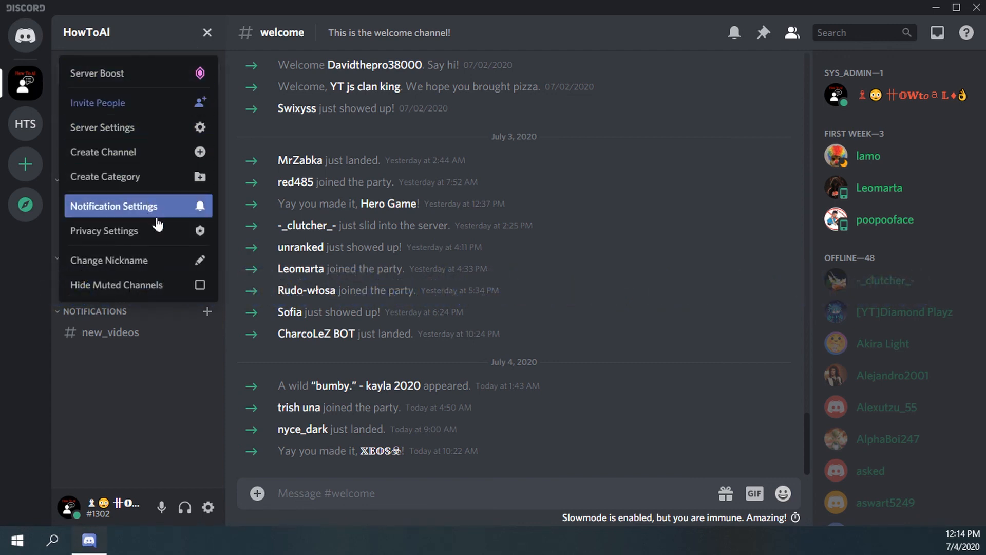
left_click(169, 133)
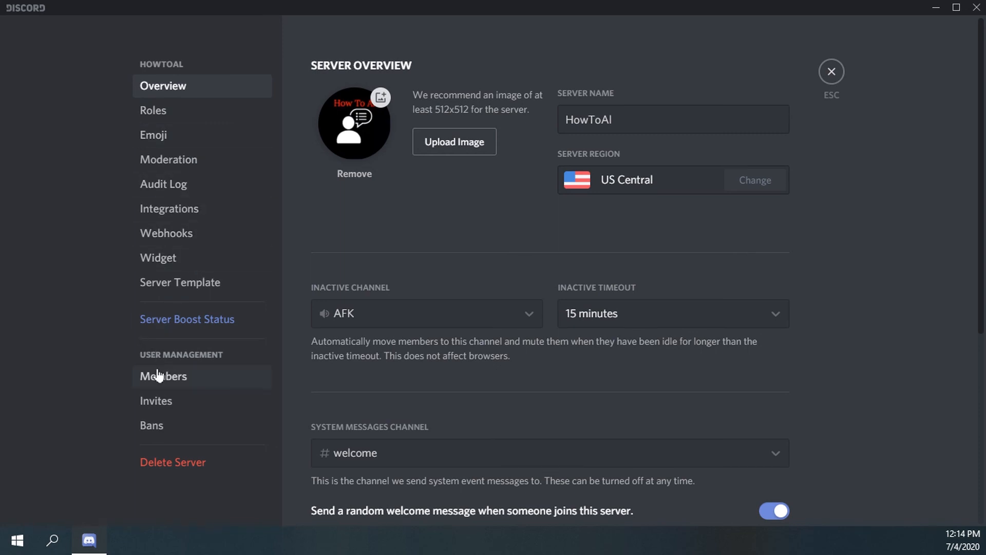
left_click(161, 402)
left_click(161, 401)
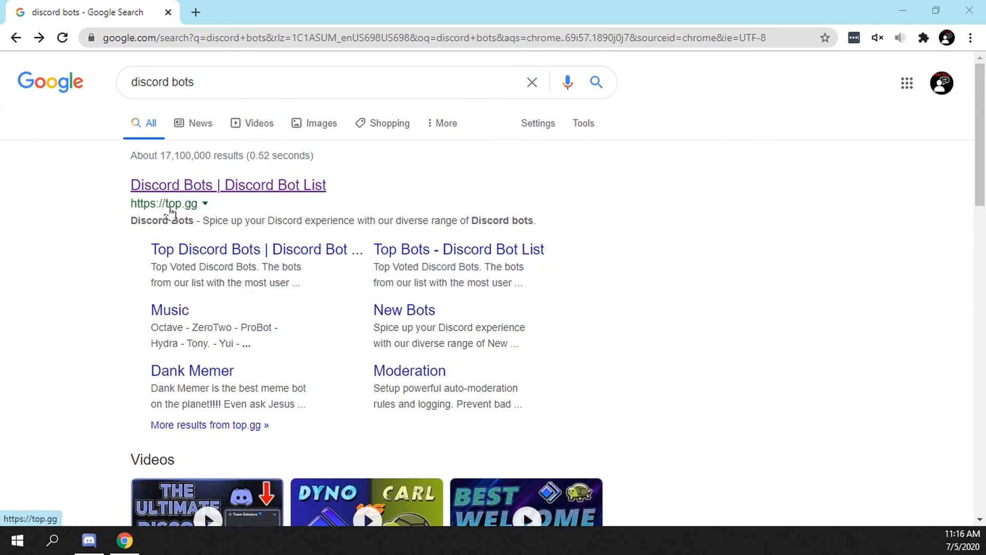
Open the Discord Bot List site top.gg from the search results and view the MEE6 bot under Trending New Bots.
left_click(241, 187)
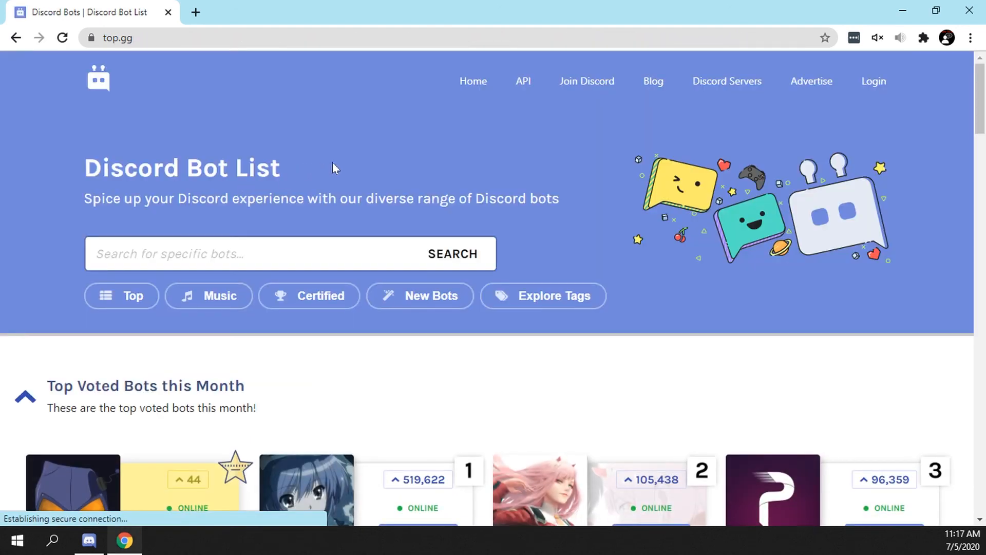
scroll(508, 215, "down", 5)
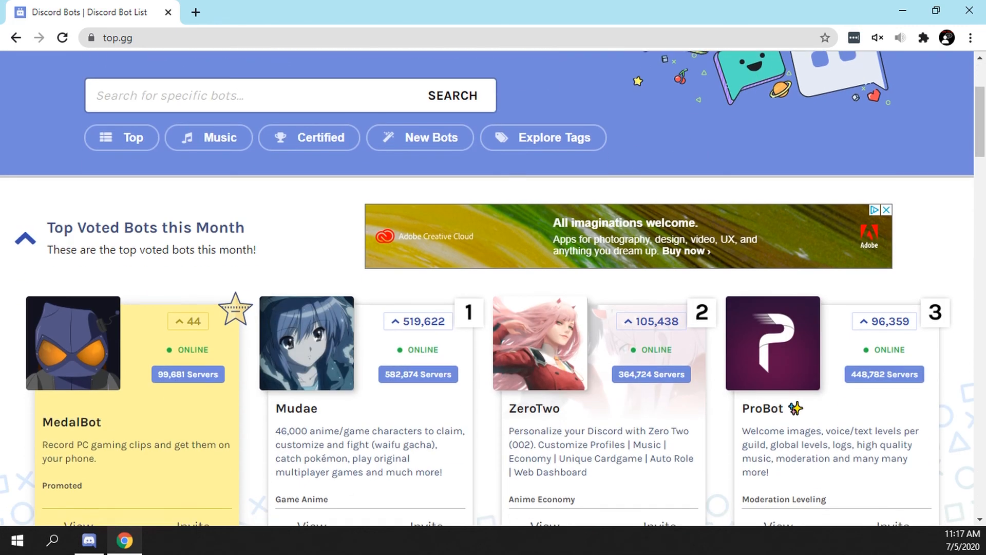
scroll(508, 215, "down", 8)
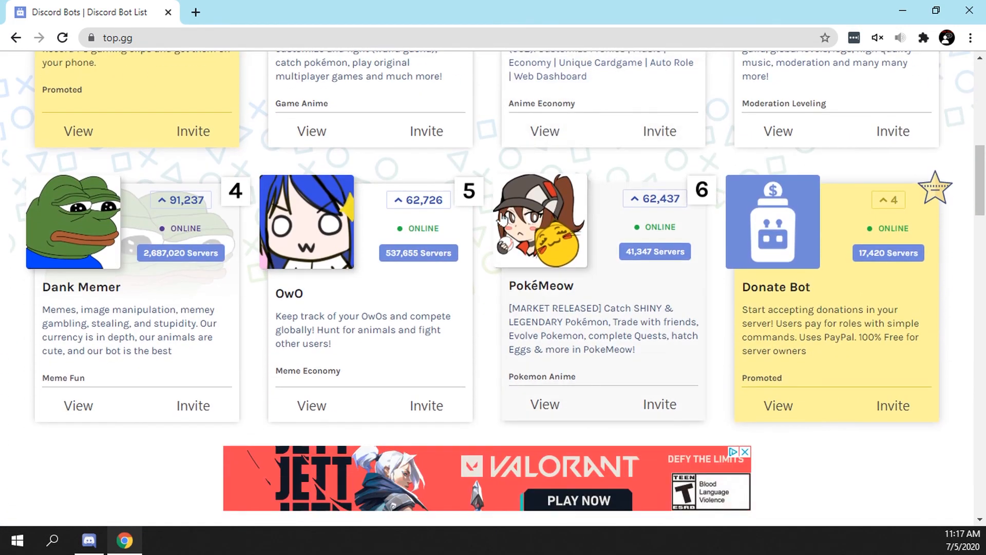
scroll(502, 218, "down", 3)
scroll(147, 304, "down", 3)
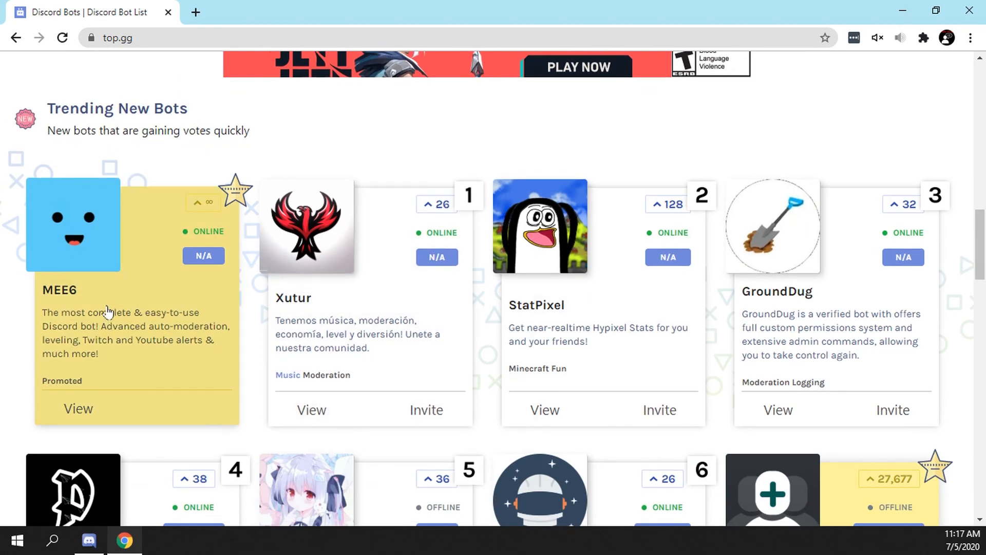
left_click_drag(102, 340, 106, 341)
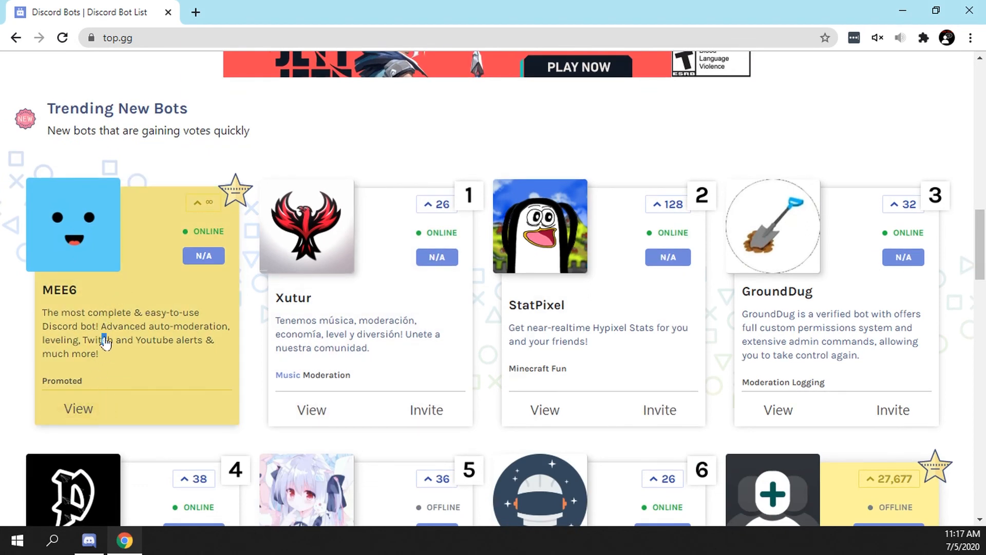
left_click(79, 408)
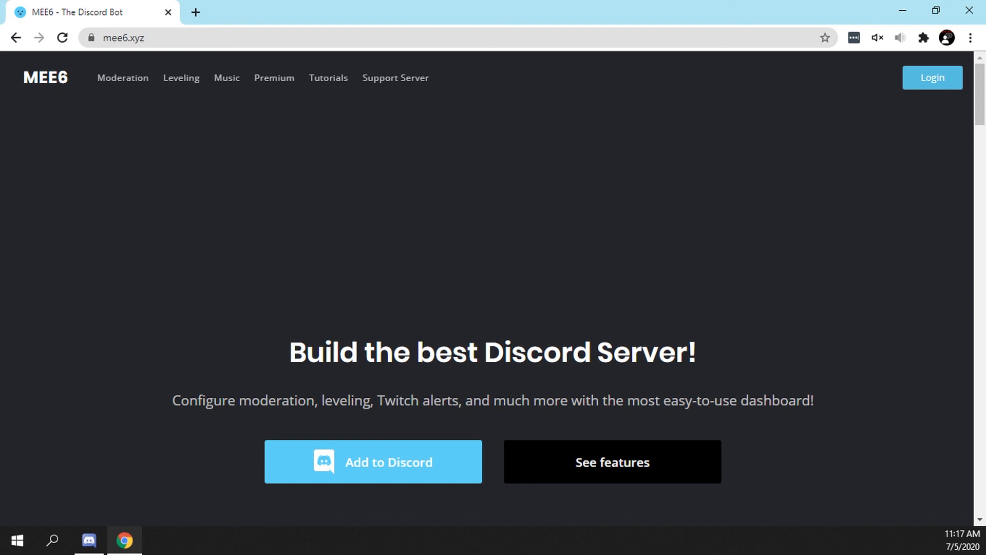
Start adding MEE6 to Discord and authorize its access to the account.
left_click(349, 467)
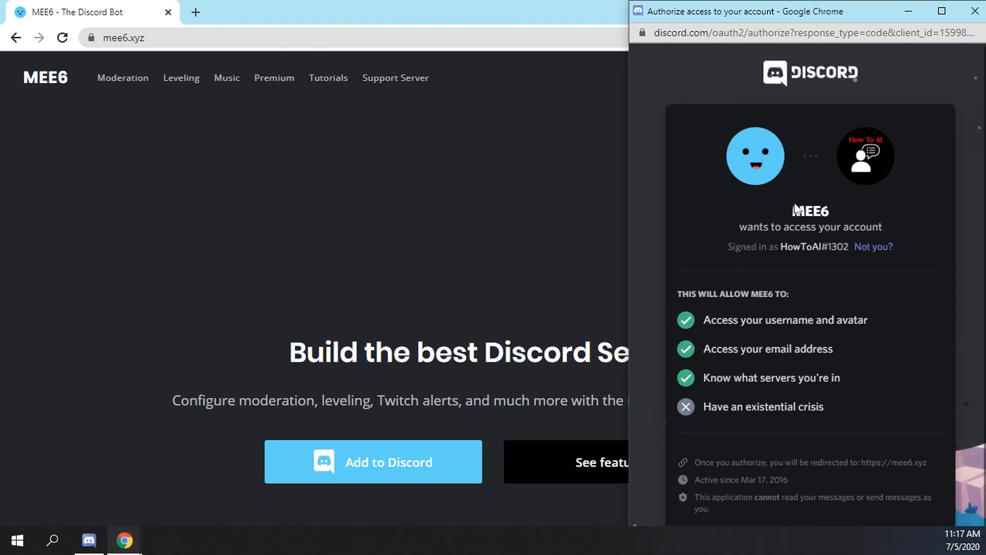
left_click_drag(832, 3, 772, 4)
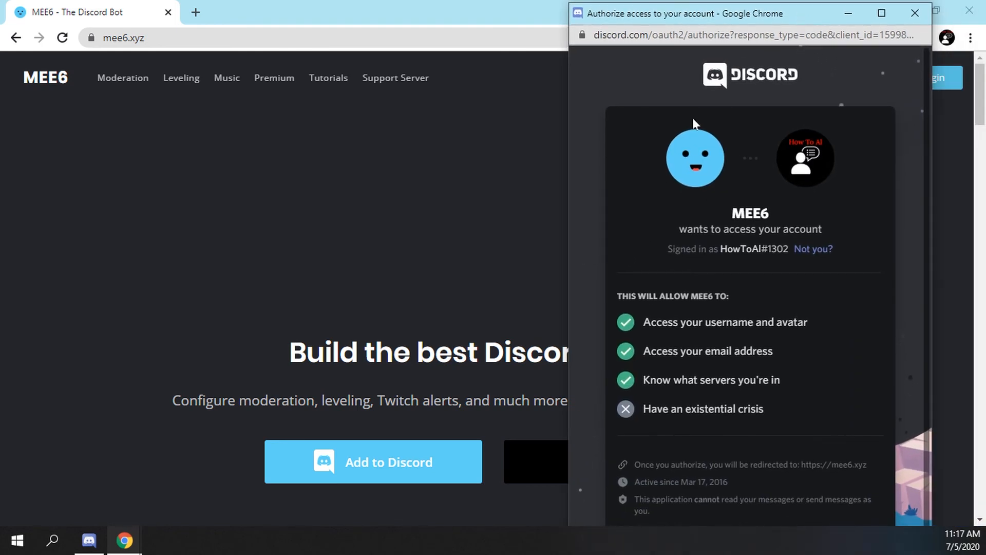
scroll(673, 290, "down", 1)
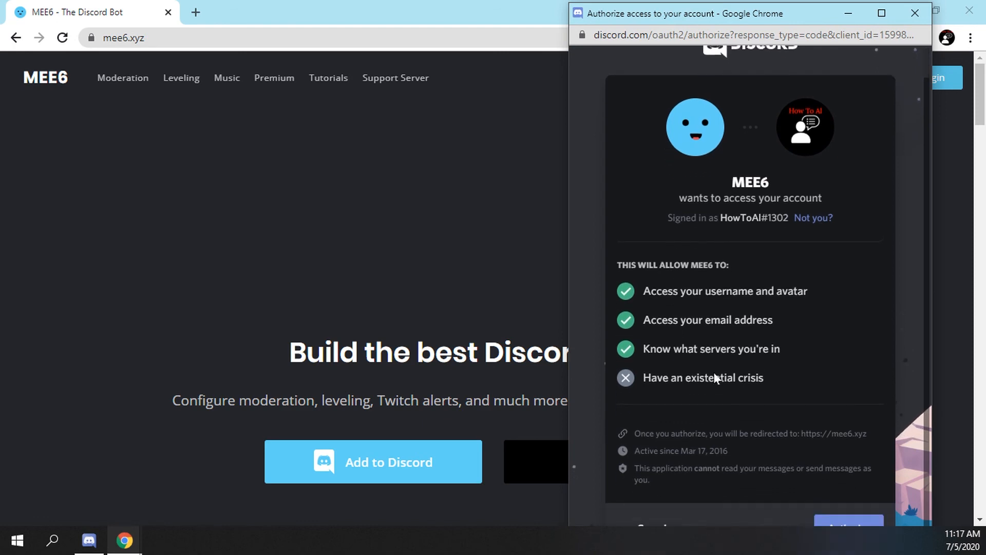
double_click(817, 15)
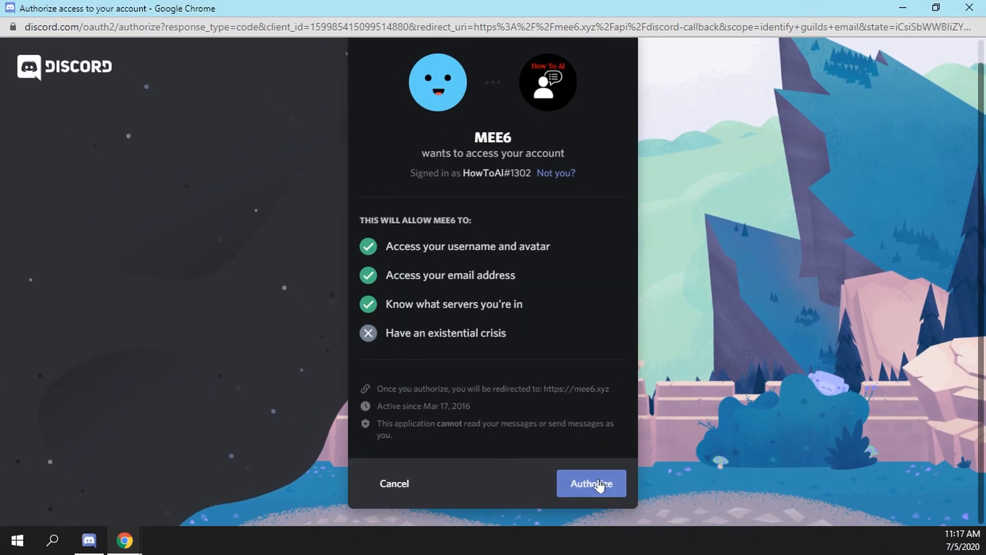
left_click(599, 485)
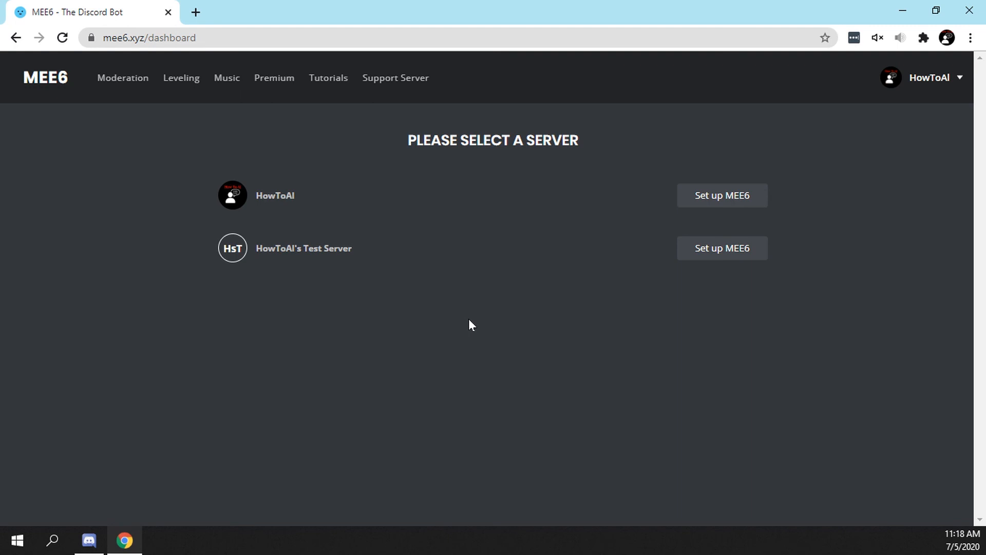
Set up MEE6 on HowToAl's Test Server and authorize it with all requested permissions.
left_click(89, 540)
left_click(124, 540)
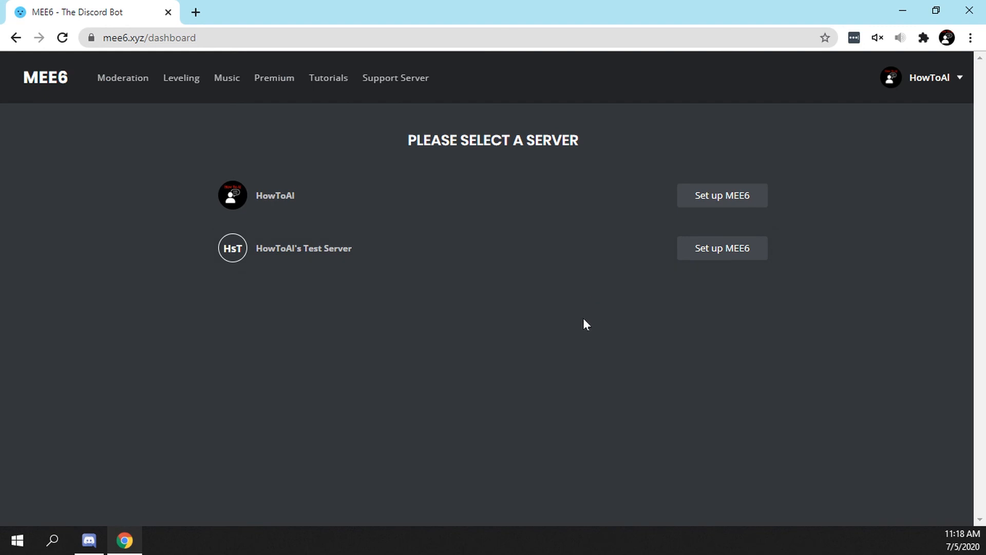
left_click(727, 249)
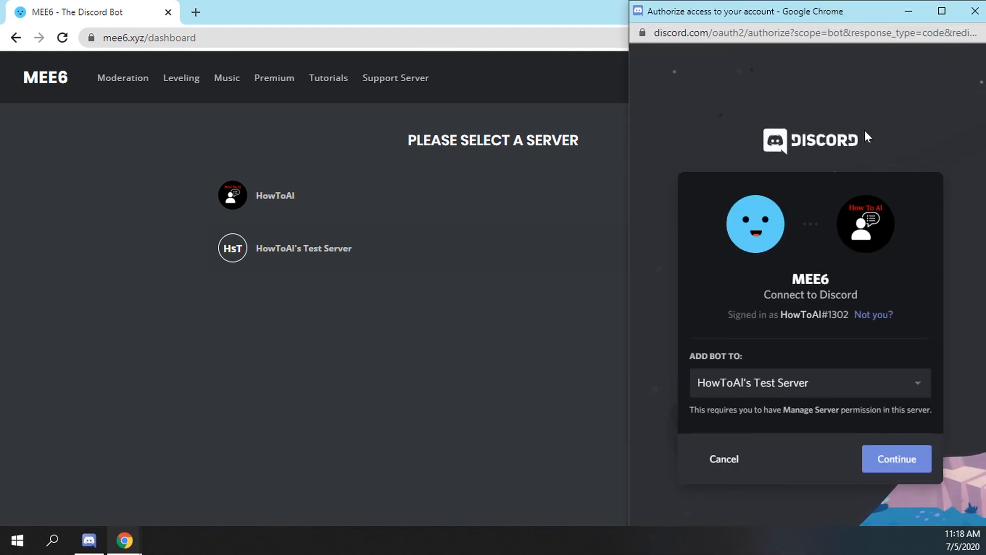
left_click(886, 460)
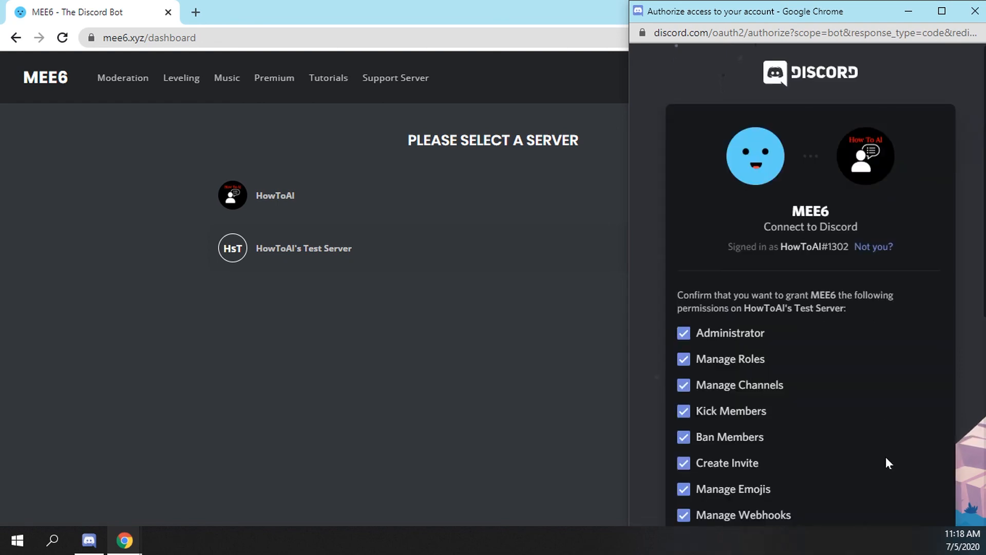
scroll(813, 270, "down", 4)
scroll(812, 272, "down", 5)
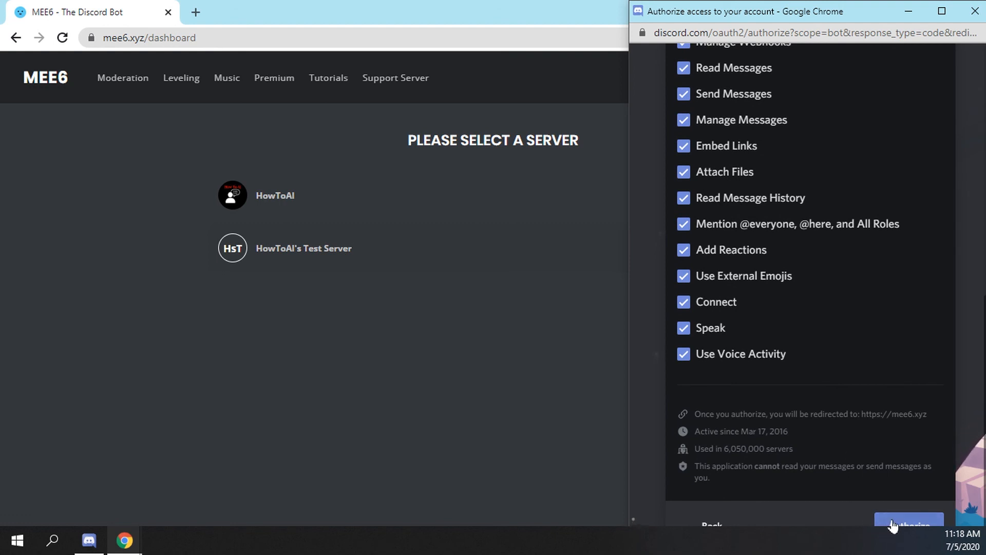
double_click(863, 15)
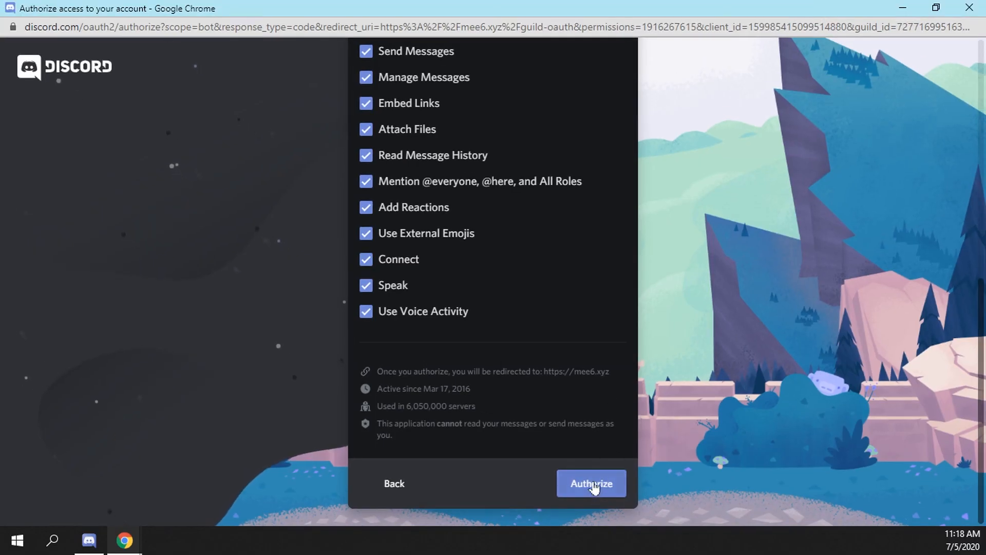
left_click(592, 484)
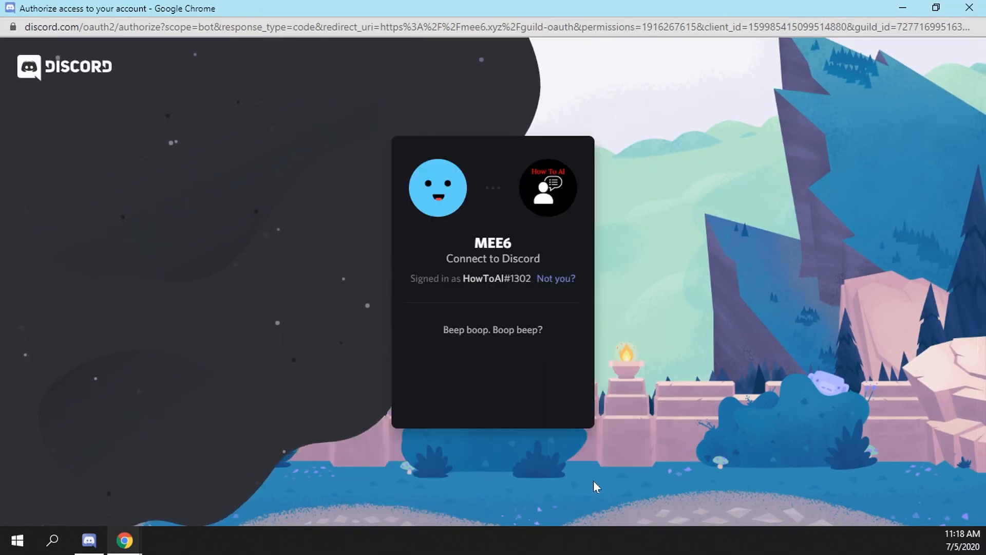
Complete the captcha by selecting all images with palm trees and verifying.
left_click(403, 377)
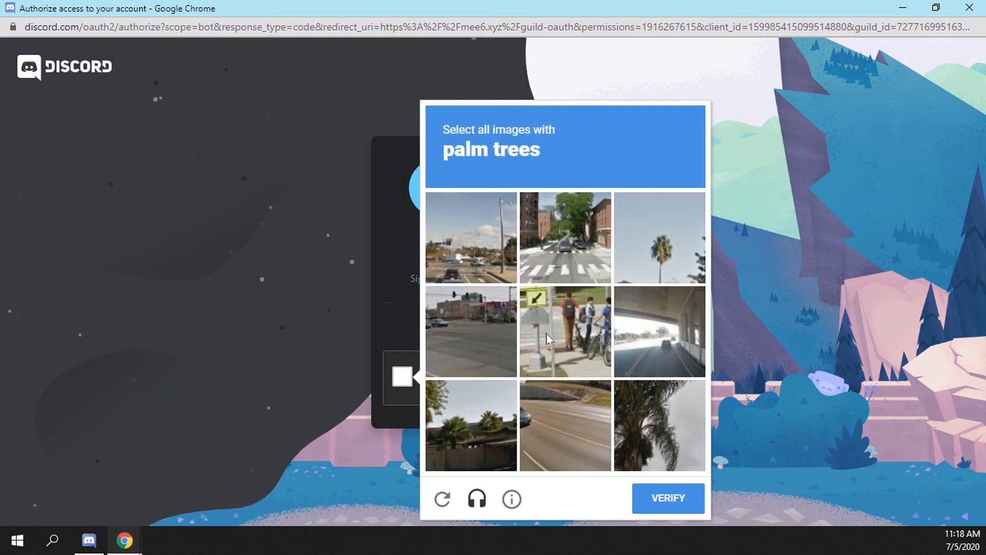
left_click(658, 239)
left_click(640, 412)
left_click(471, 426)
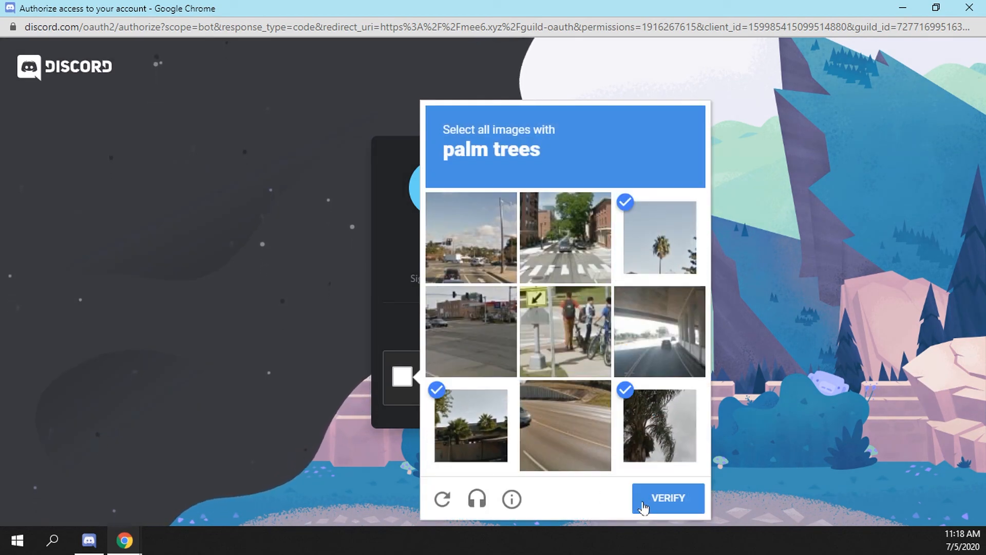
left_click(698, 498)
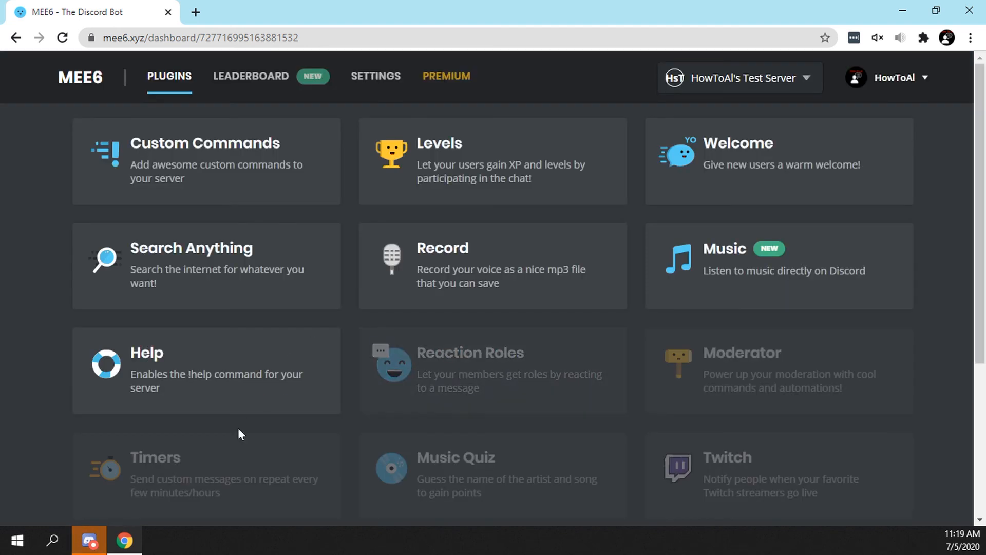
Switch to Discord, check HowToAl's Test Server for the MEE6 bot in the member list, and return to Chrome.
left_click(89, 540)
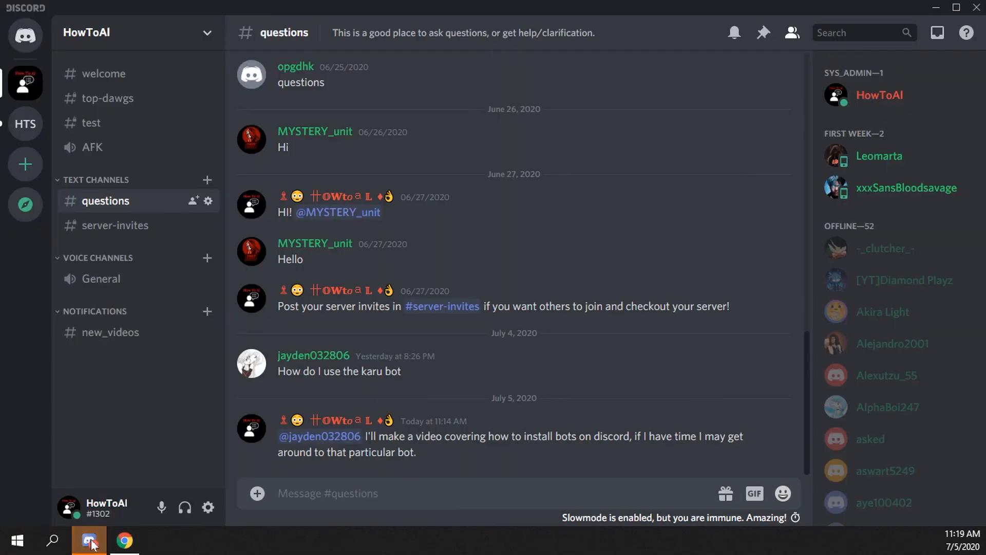
left_click(29, 125)
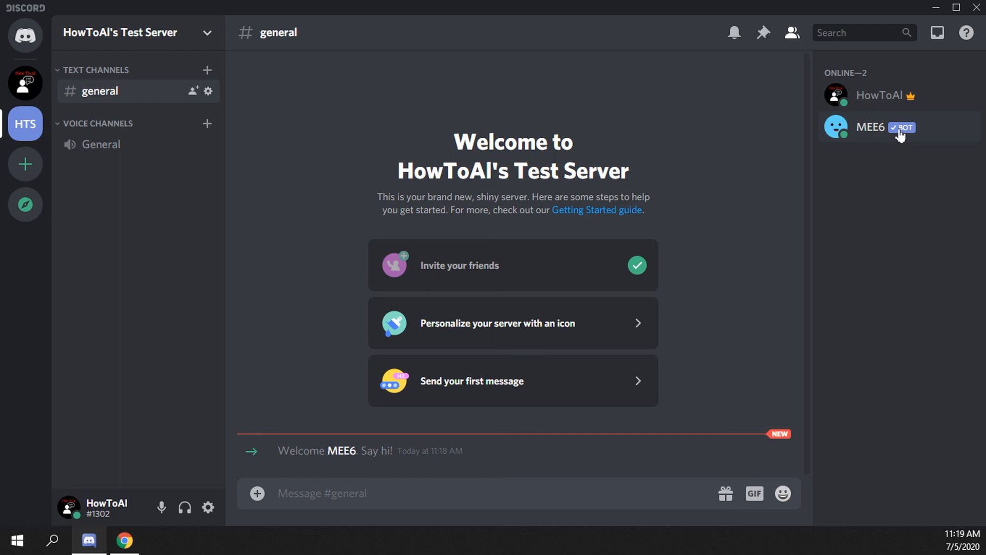
left_click(126, 542)
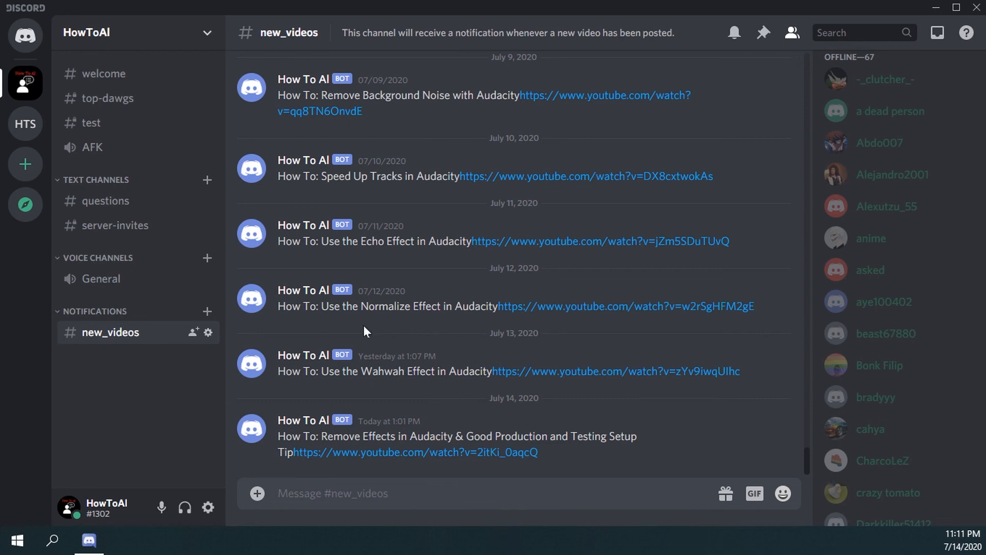
Open the new_videos channel's permissions and examine the settings of the Bot role.
left_click(210, 332)
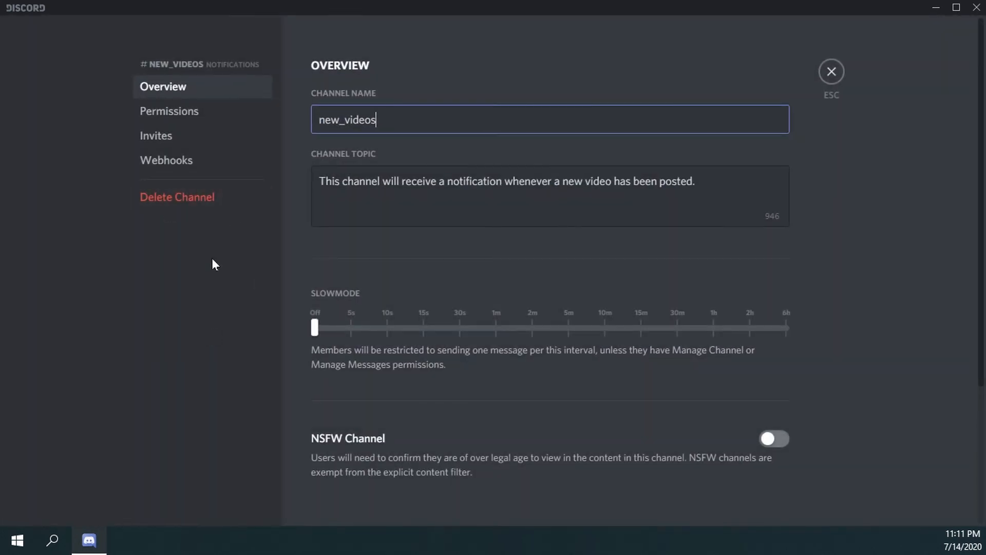
left_click(192, 119)
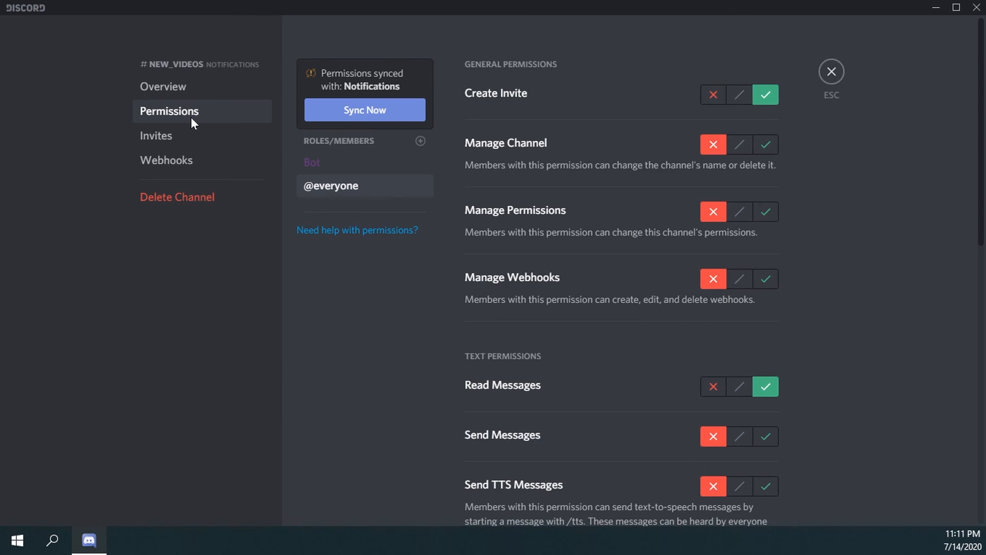
left_click(350, 168)
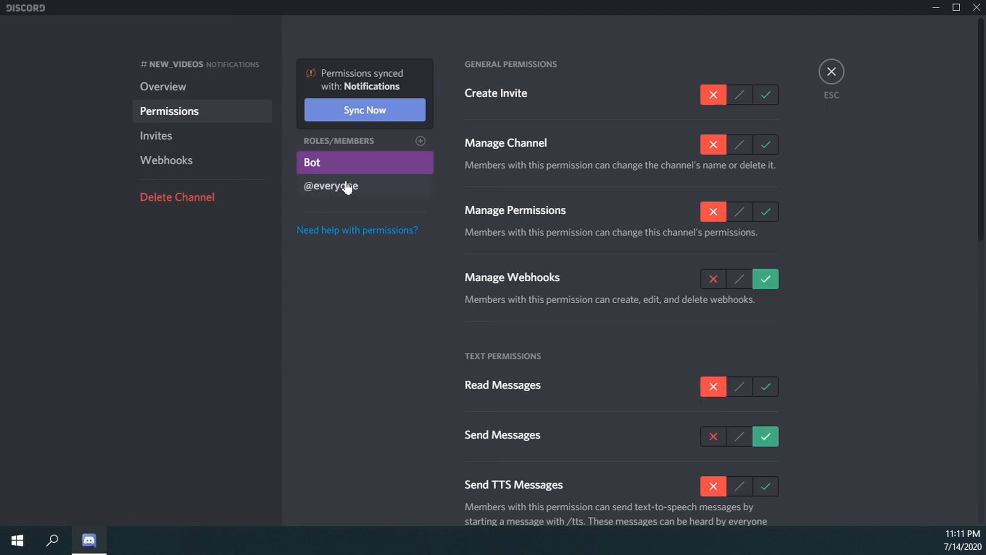
left_click(348, 187)
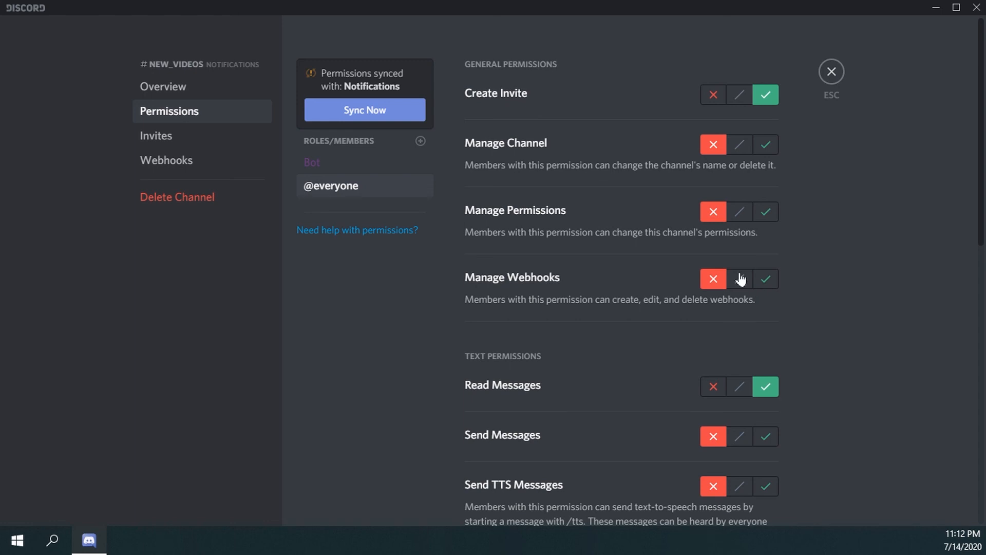
scroll(640, 369, "down", 3)
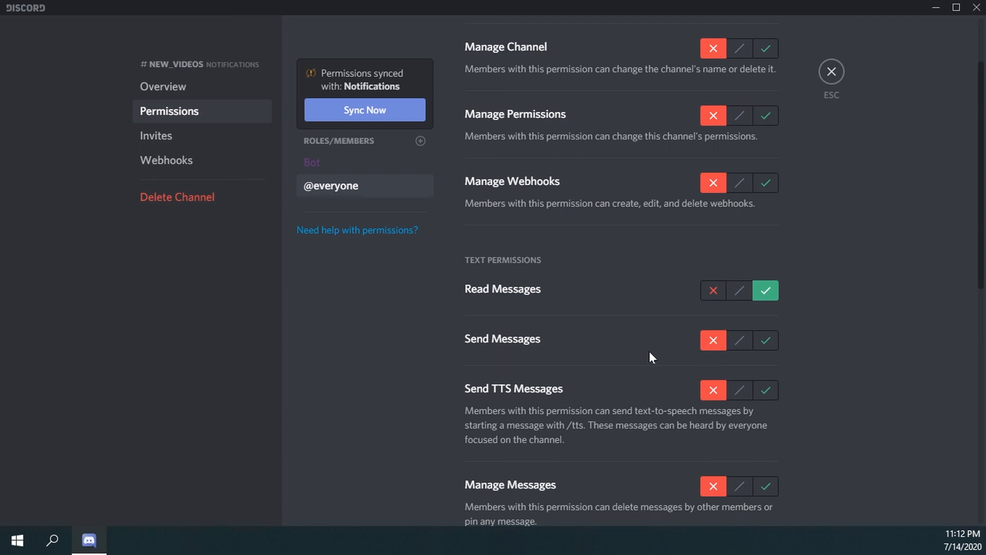
scroll(668, 324, "down", 2)
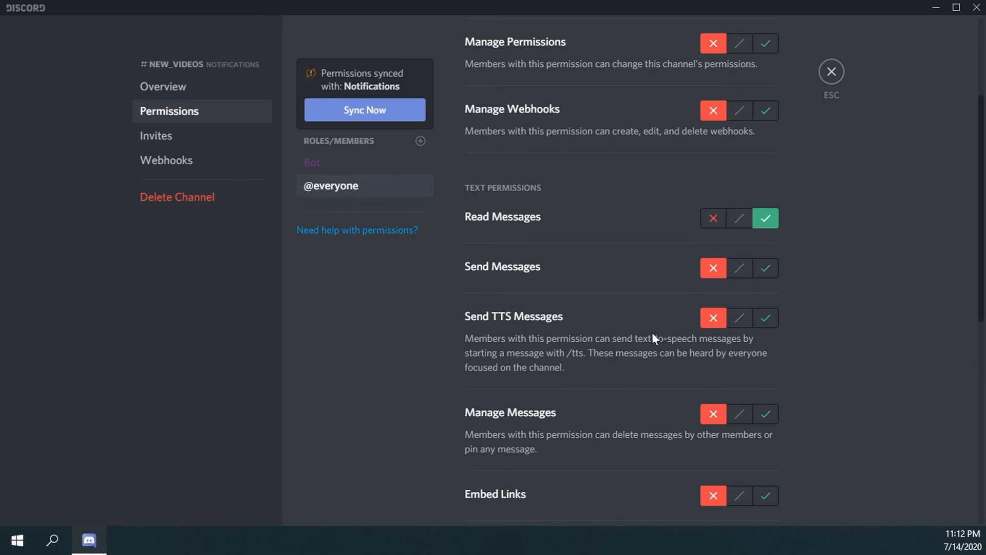
scroll(584, 376, "down", 3)
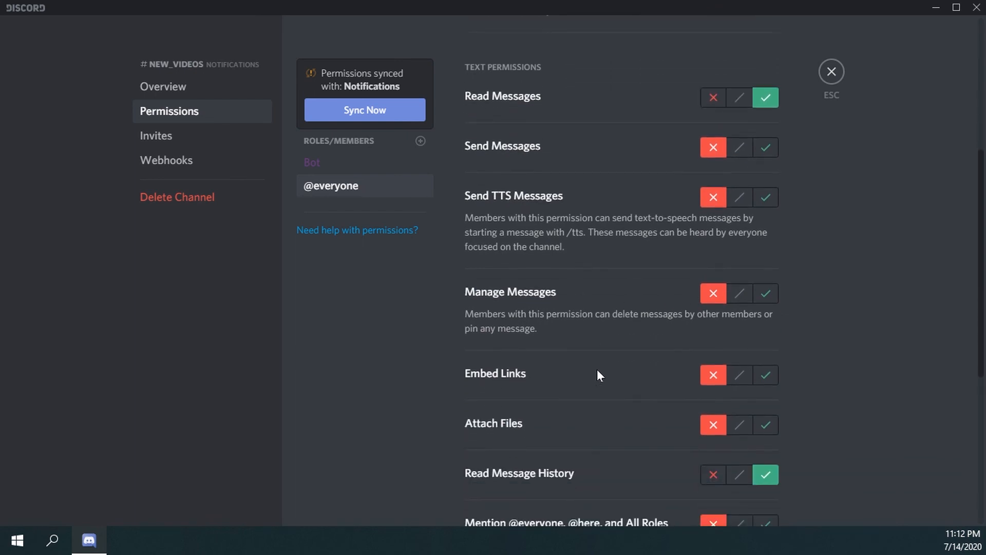
scroll(601, 362, "down", 2)
scroll(613, 341, "down", 1)
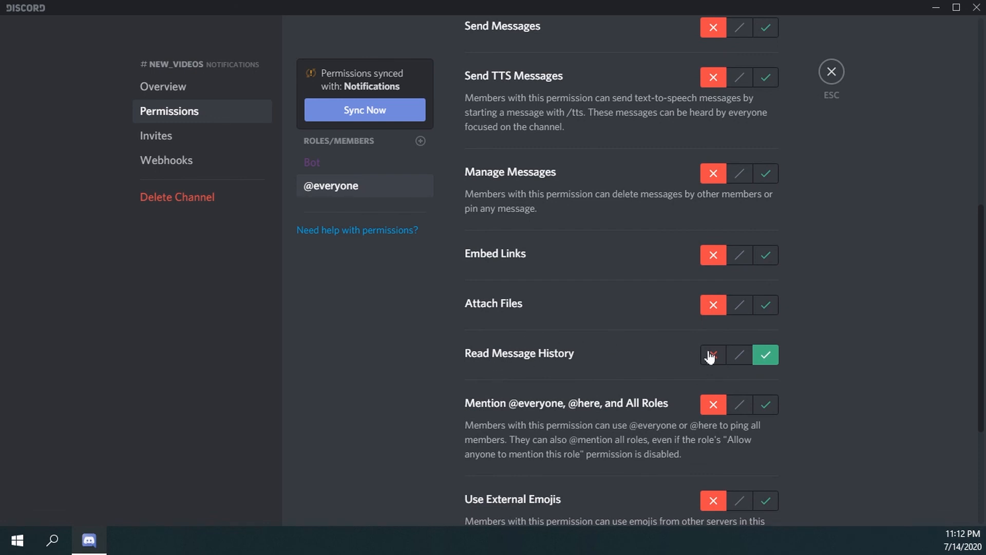
scroll(828, 363, "down", 3)
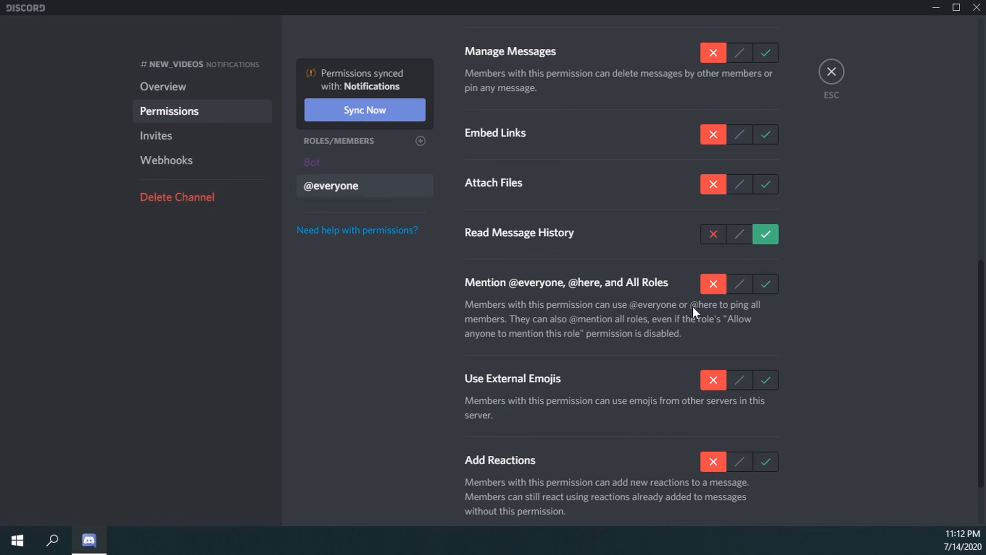
scroll(682, 307, "down", 2)
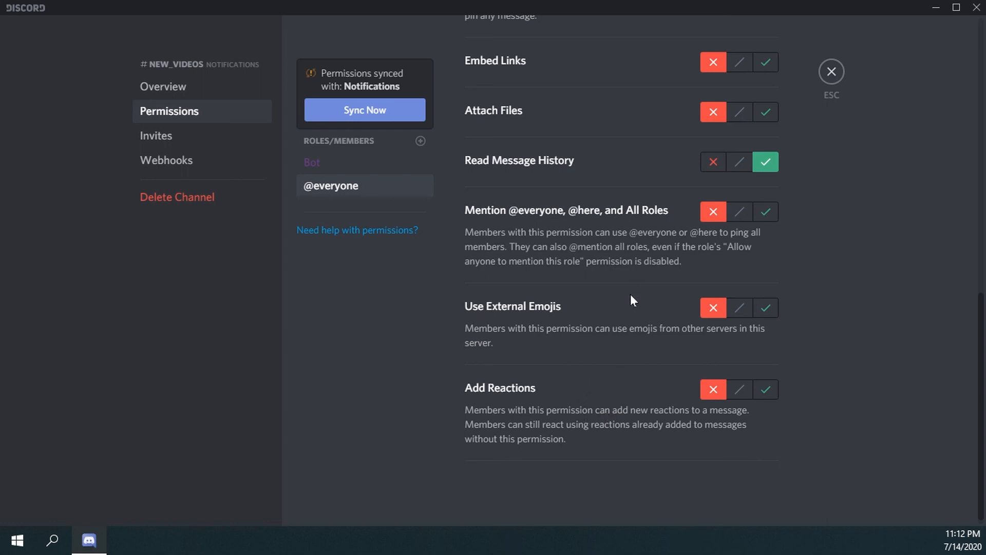
scroll(637, 321, "up", 8)
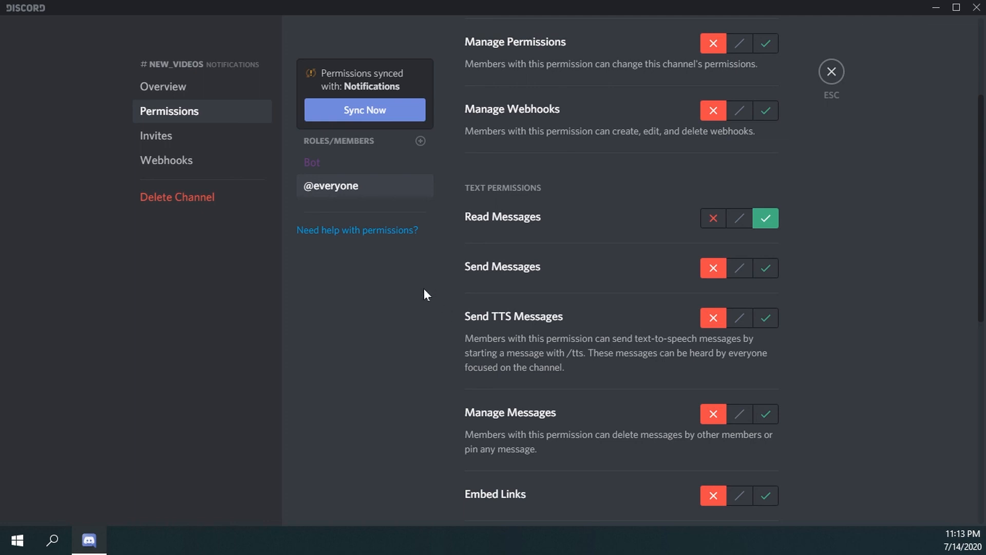
scroll(529, 286, "up", 1)
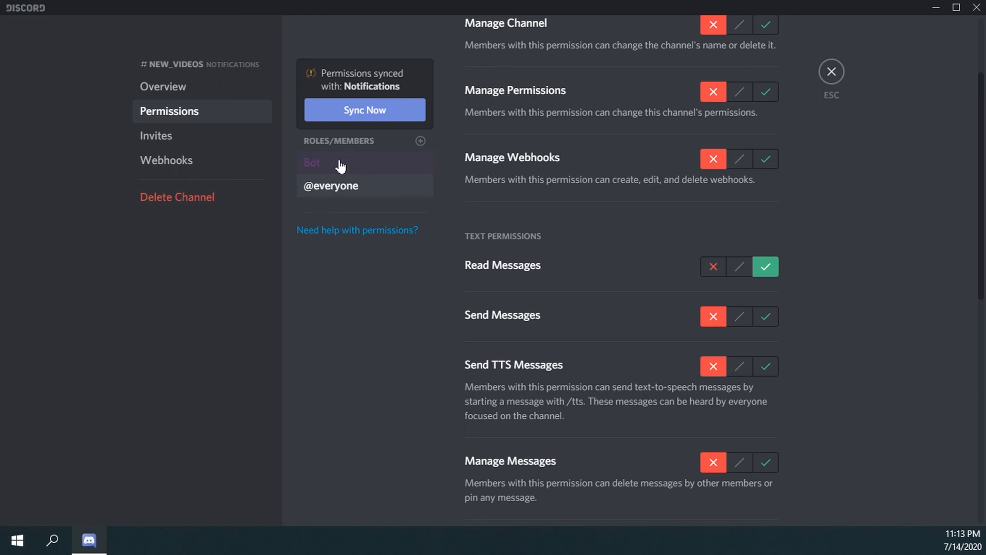
scroll(620, 295, "up", 3)
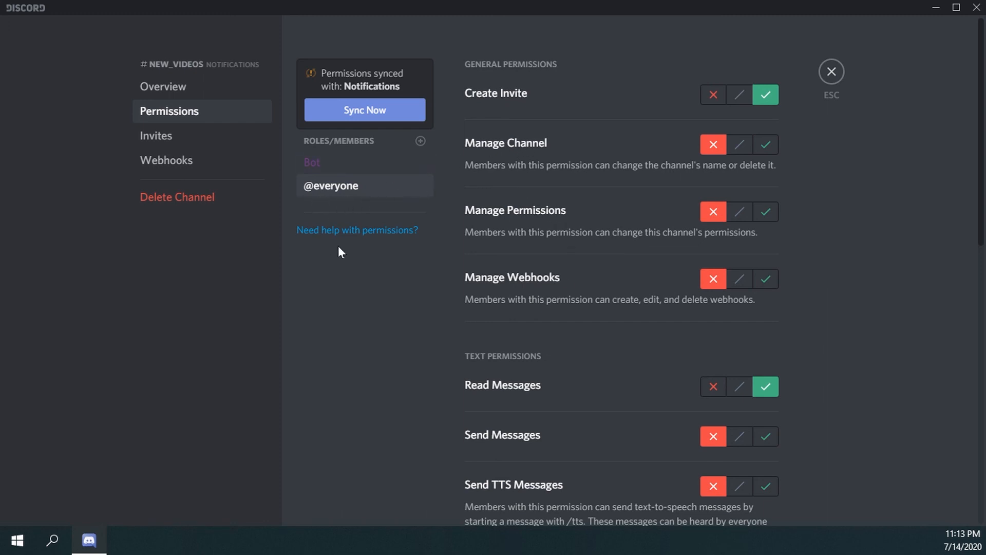
scroll(632, 307, "down", 10)
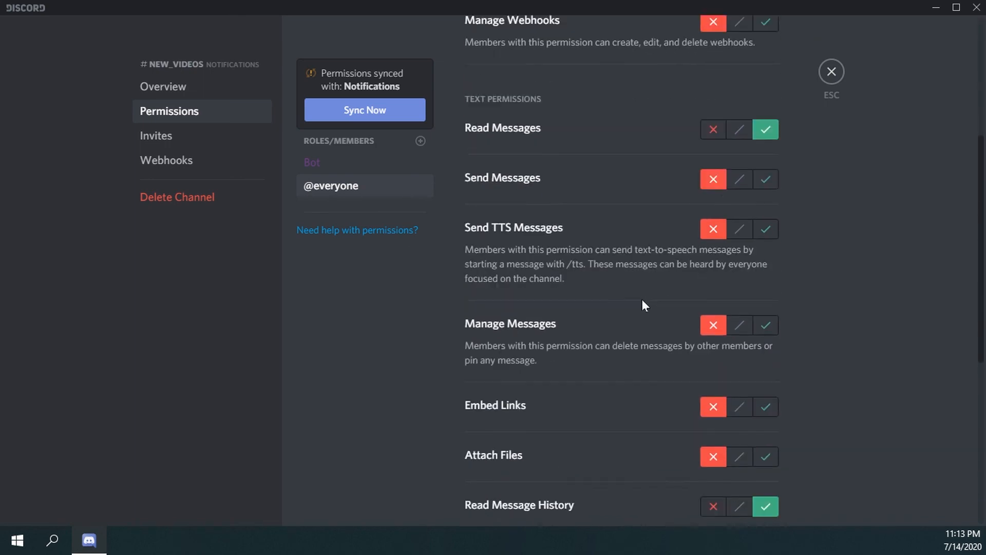
scroll(663, 309, "up", 6)
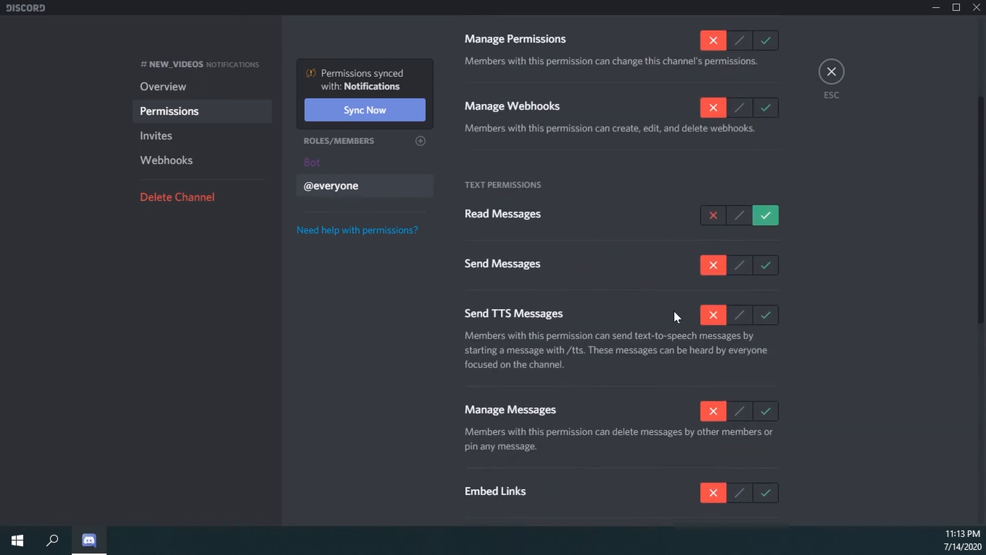